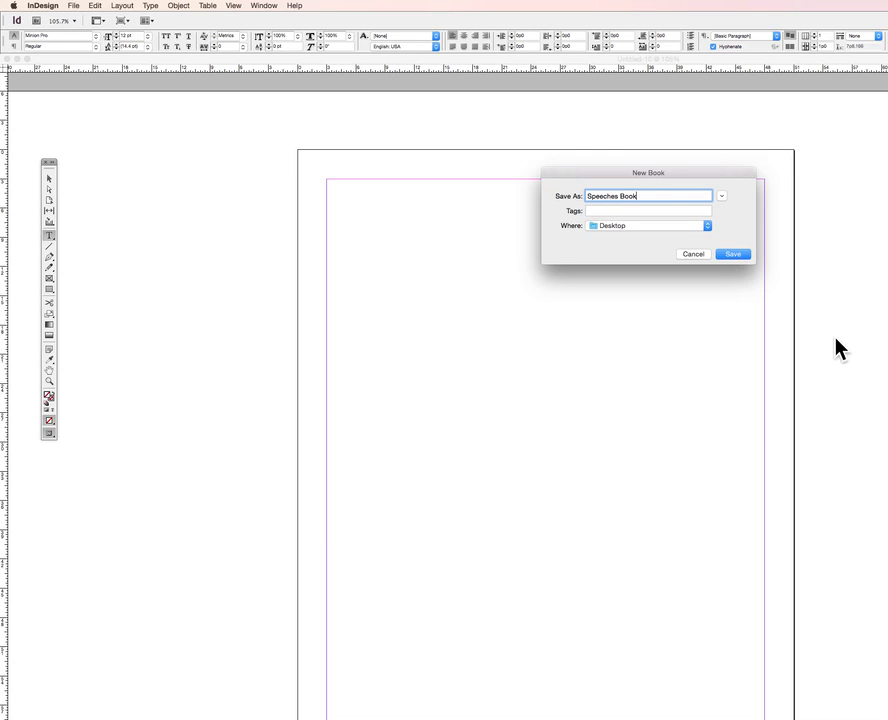
Save the new book as Speeches Book on the Desktop
{"action": "left_click", "coordinate": [733, 254]}
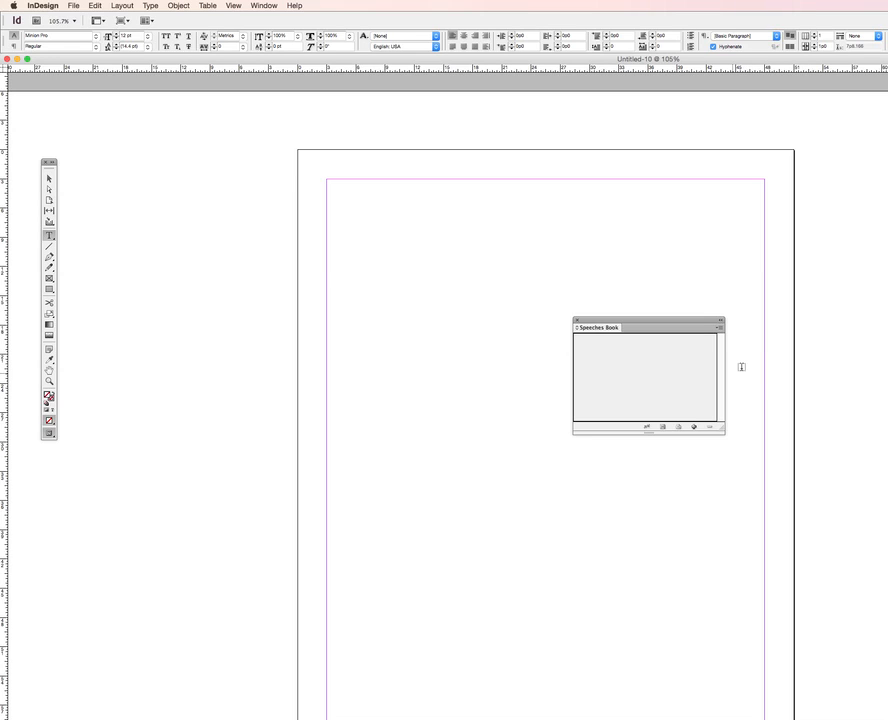
Arrange the style, pages, layers and links panels and the Speeches Book panel along the right edge of the workspace
{"action": "left_click_drag", "start_coordinate": [887, 140], "coordinate": [843, 110]}
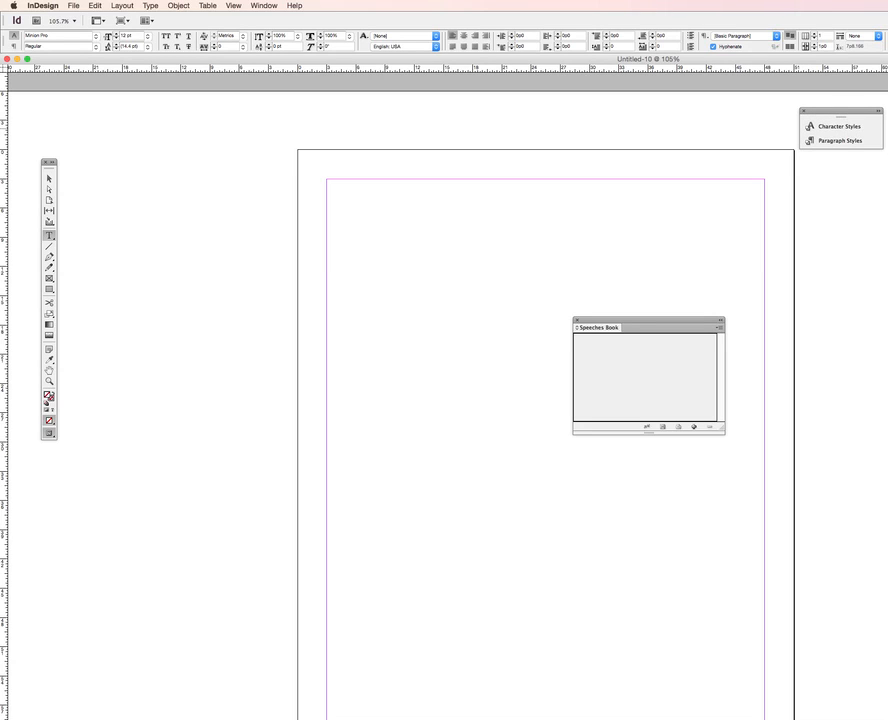
{"action": "left_click_drag", "start_coordinate": [887, 172], "coordinate": [838, 170]}
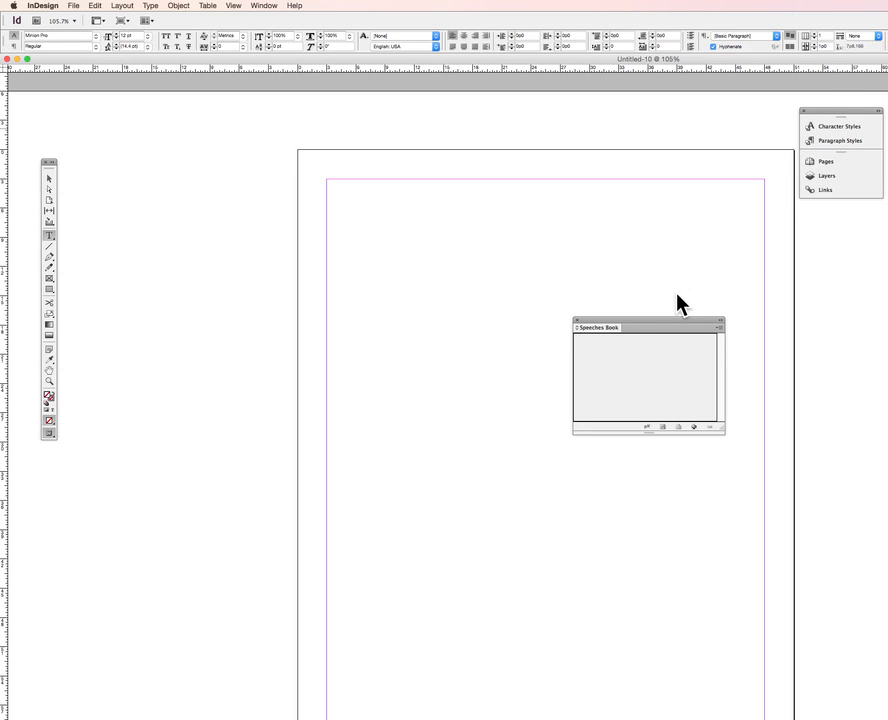
{"action": "left_click_drag", "start_coordinate": [641, 322], "coordinate": [783, 234]}
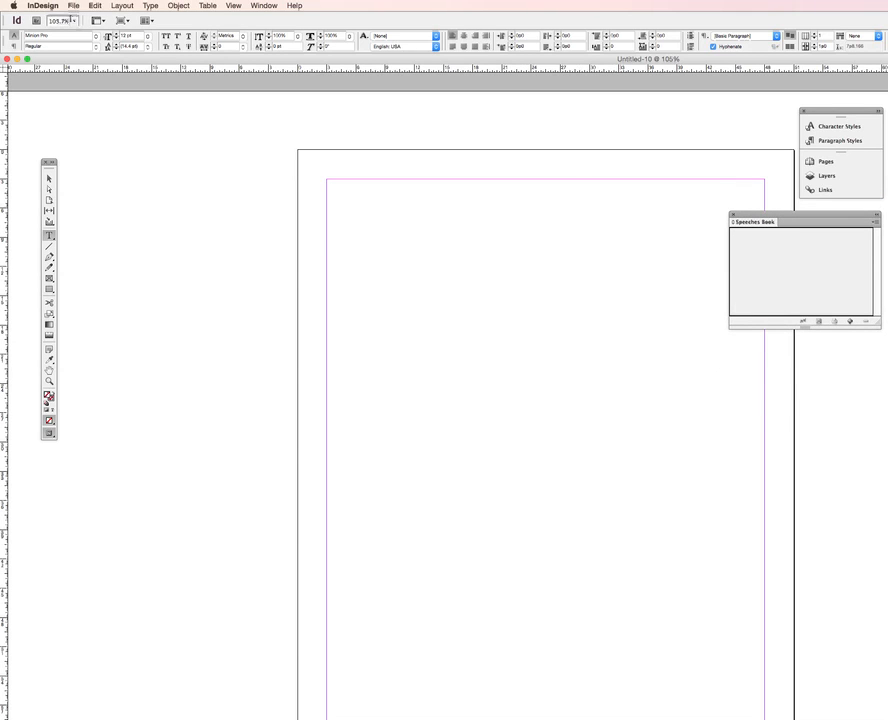
Create a new 8-page facing-pages document with a page size of 6 in wide by 9 in tall
{"action": "left_click", "coordinate": [73, 6]}
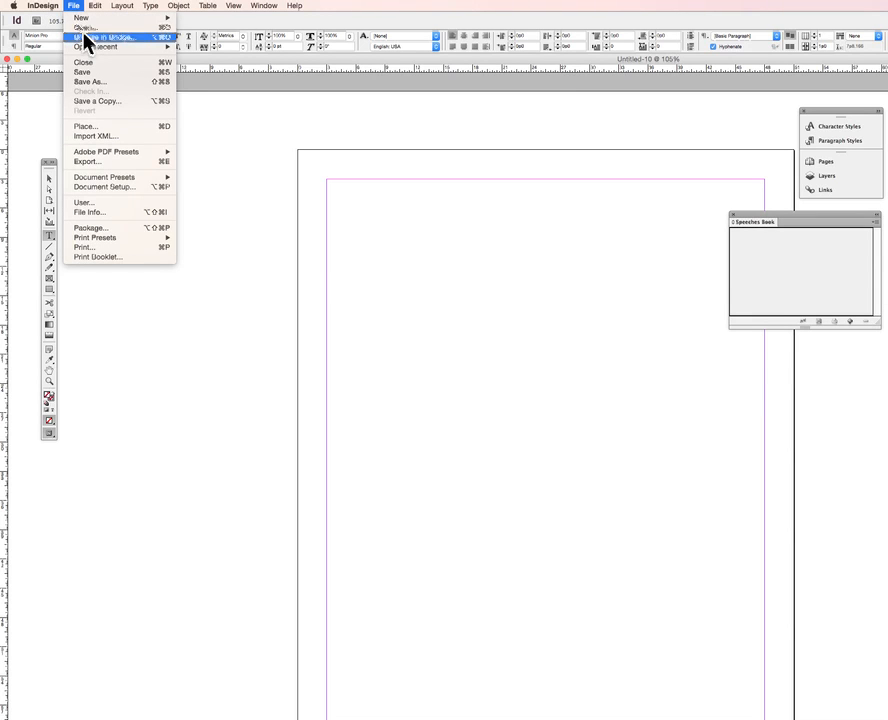
{"action": "mouse_move", "coordinate": [82, 18]}
{"action": "left_click", "coordinate": [196, 21]}
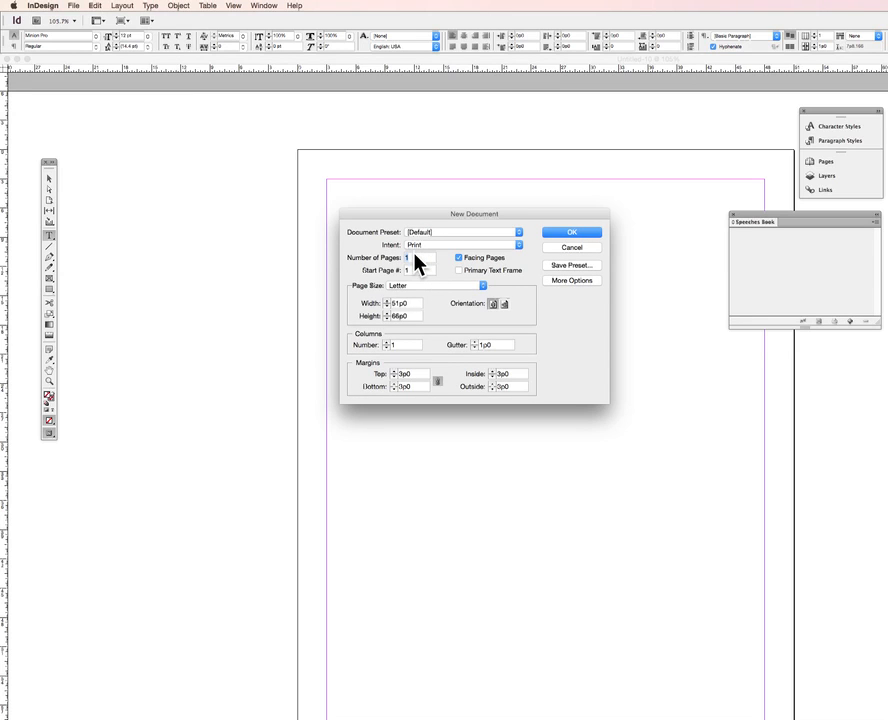
{"action": "type", "text": "8"}
{"action": "left_click", "coordinate": [415, 303]}
{"action": "left_click_drag", "start_coordinate": [415, 303], "coordinate": [378, 303]}
{"action": "type", "text": "6in"}
{"action": "key", "text": "Tab"}
{"action": "type", "text": "9in"}
{"action": "key", "text": "Tab"}
{"action": "left_click", "coordinate": [571, 238]}
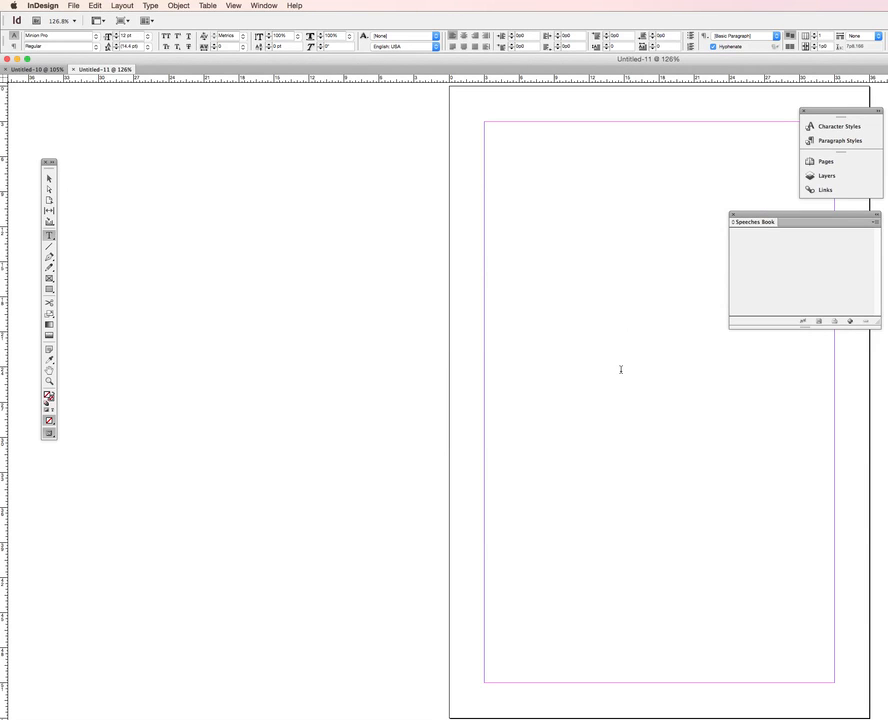
{"action": "left_click", "coordinate": [829, 166]}
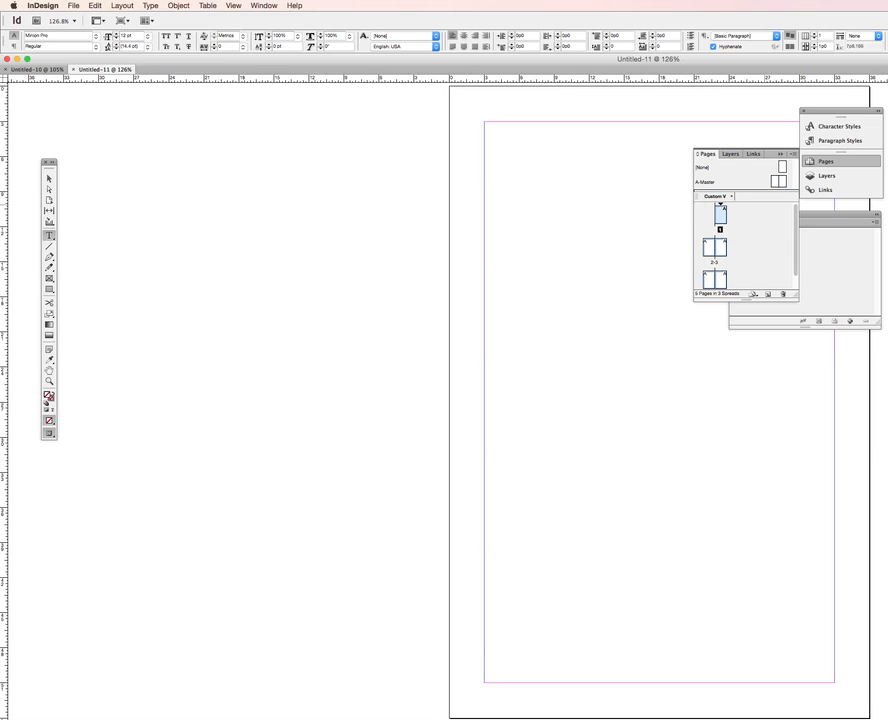
{"action": "left_click", "coordinate": [791, 154]}
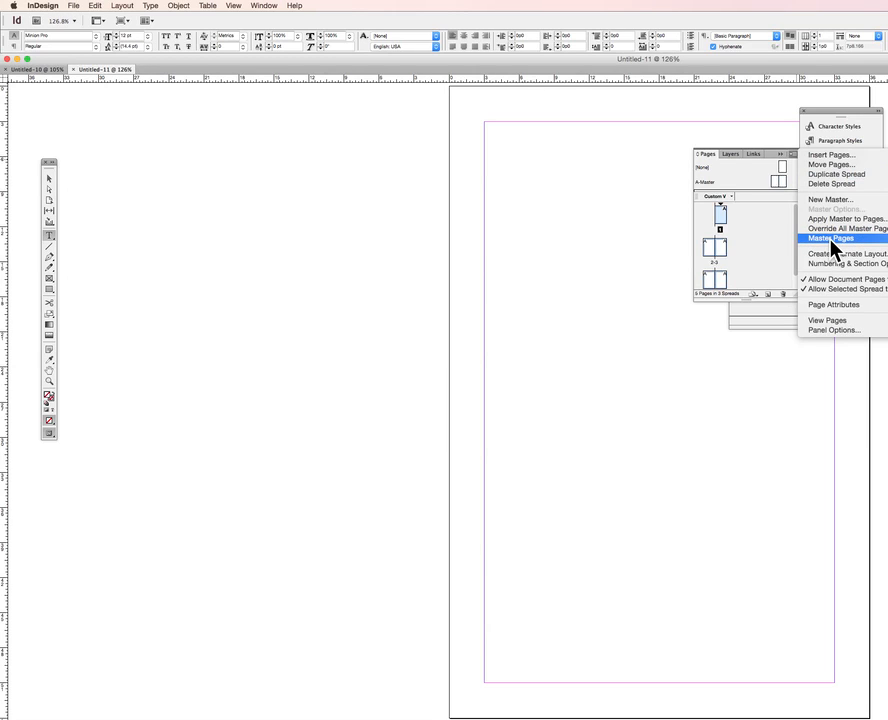
{"action": "left_click", "coordinate": [758, 364]}
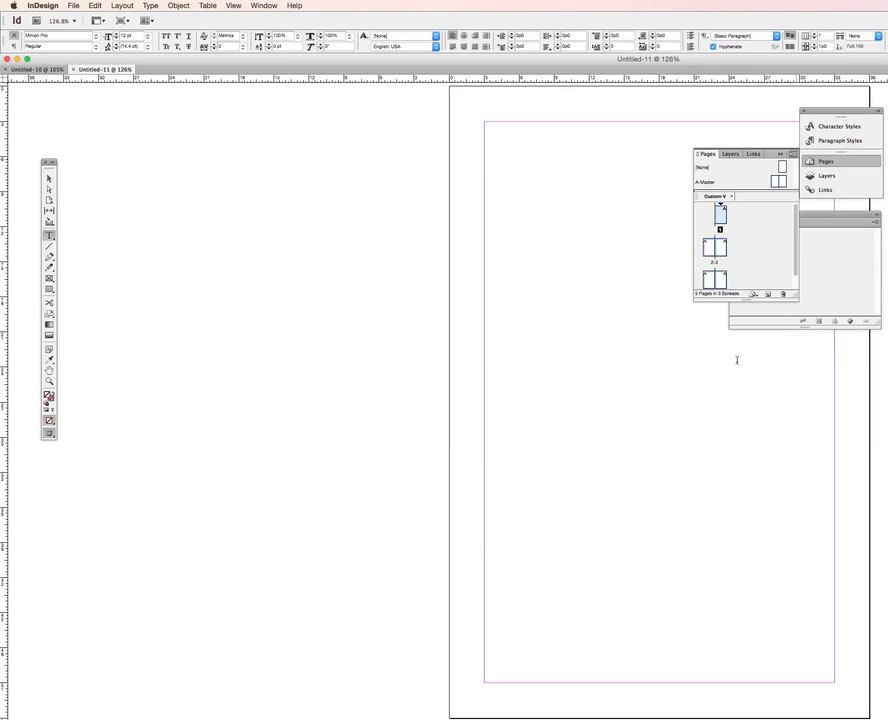
{"action": "left_click", "coordinate": [780, 156]}
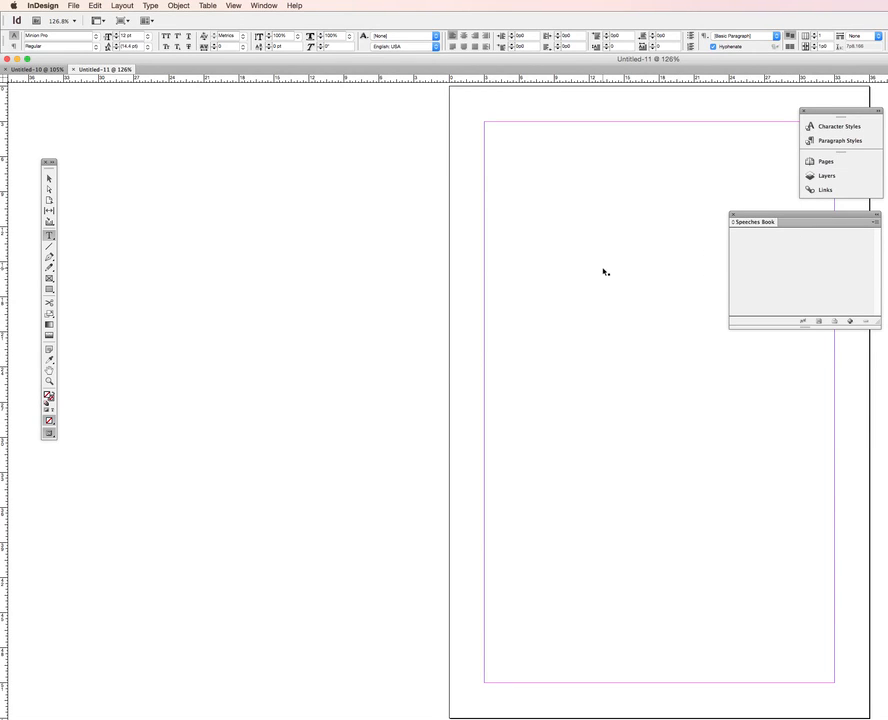
Draw a text frame near the top of page 1 and enter the title Some Cool Speeches
{"action": "key", "text": "super+minus"}
{"action": "key", "text": "super+minus"}
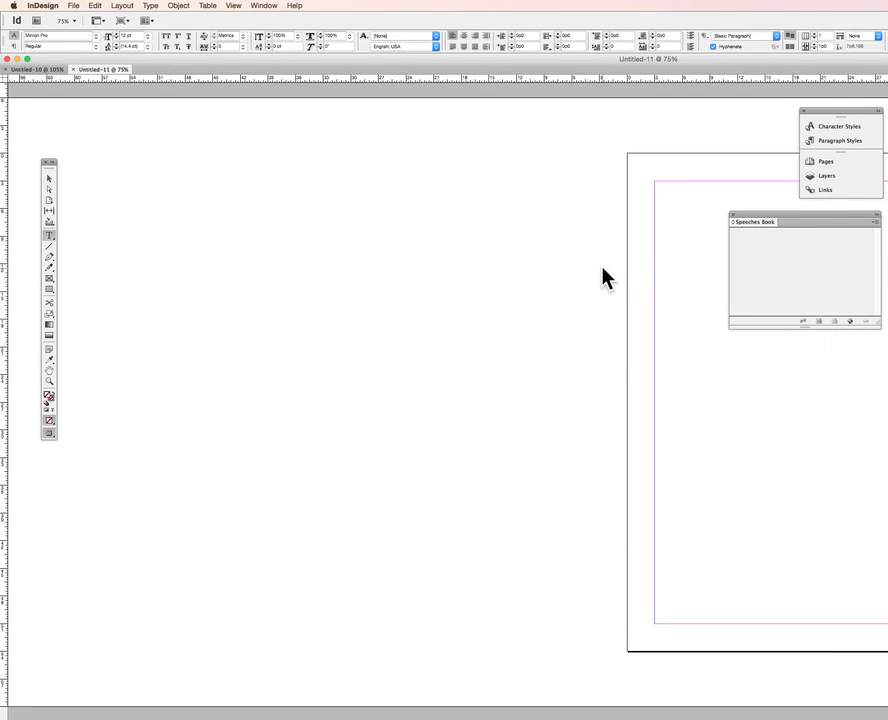
{"action": "key", "text": "super+minus"}
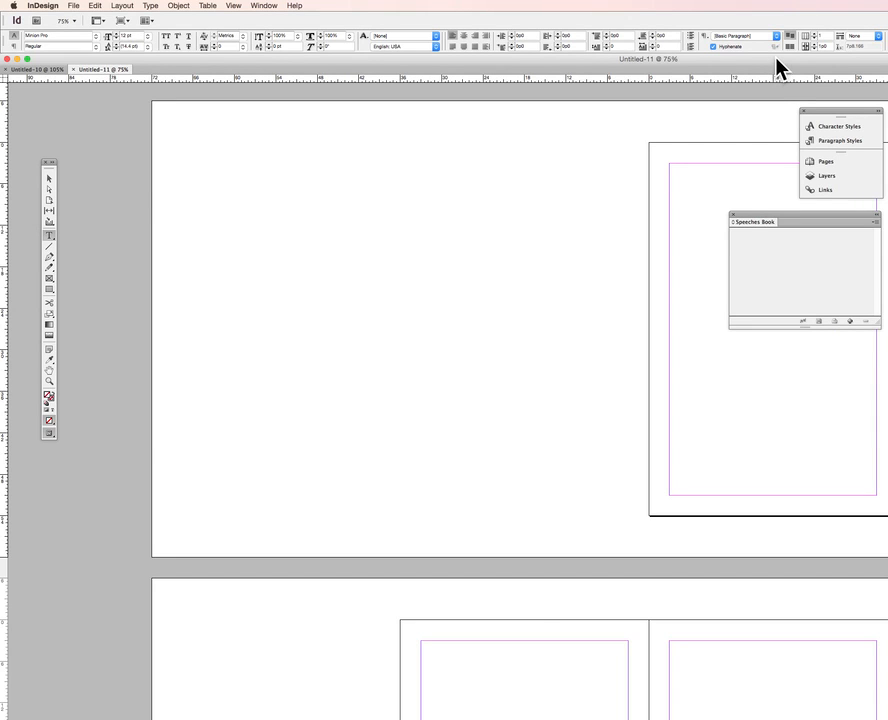
{"action": "left_click_drag", "start_coordinate": [777, 68], "coordinate": [674, 85]}
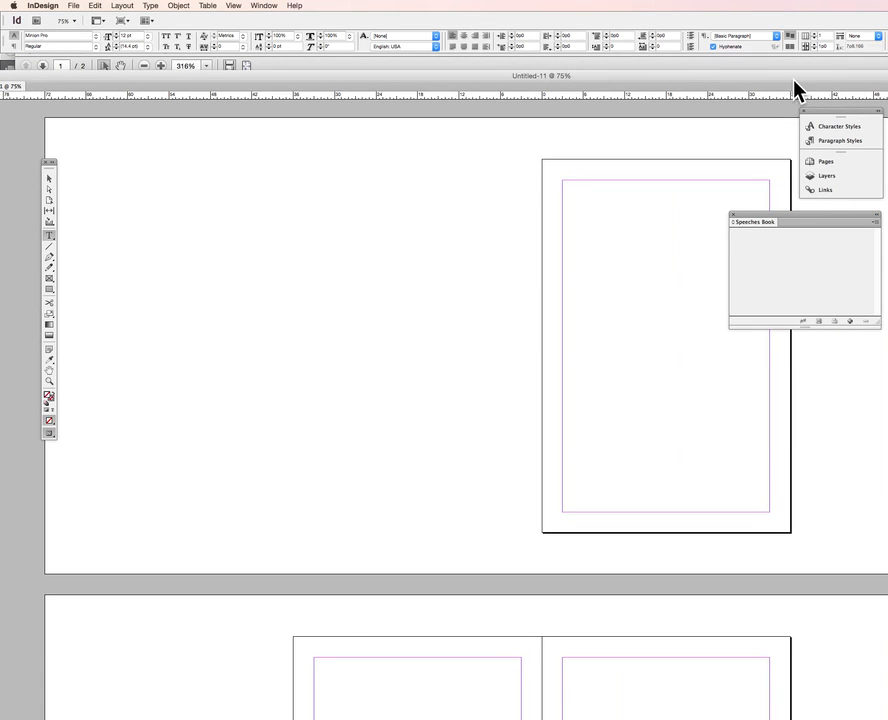
{"action": "left_click_drag", "start_coordinate": [802, 77], "coordinate": [656, 70]}
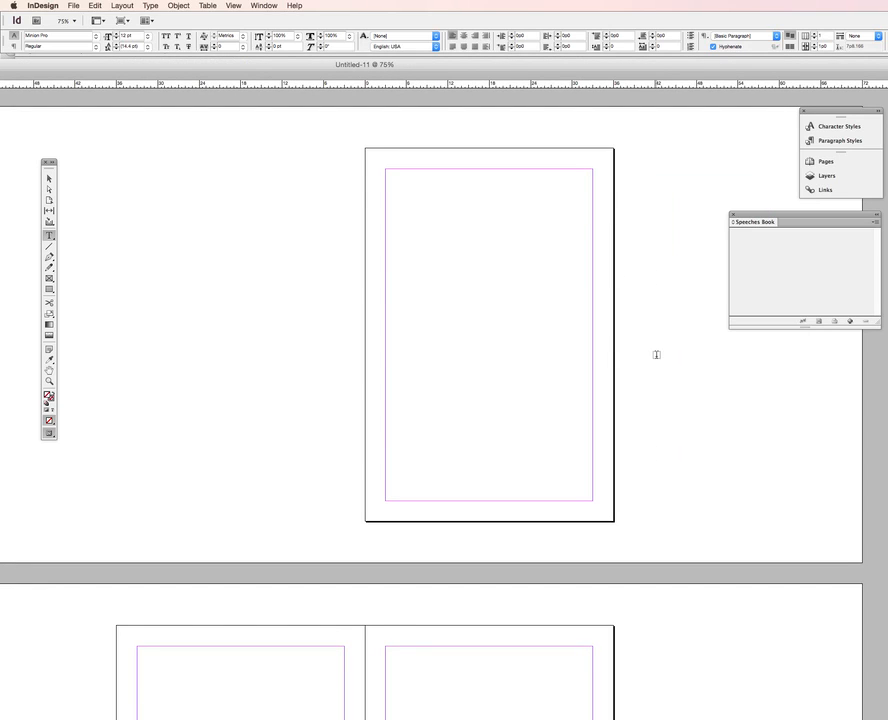
{"action": "left_click", "coordinate": [432, 219]}
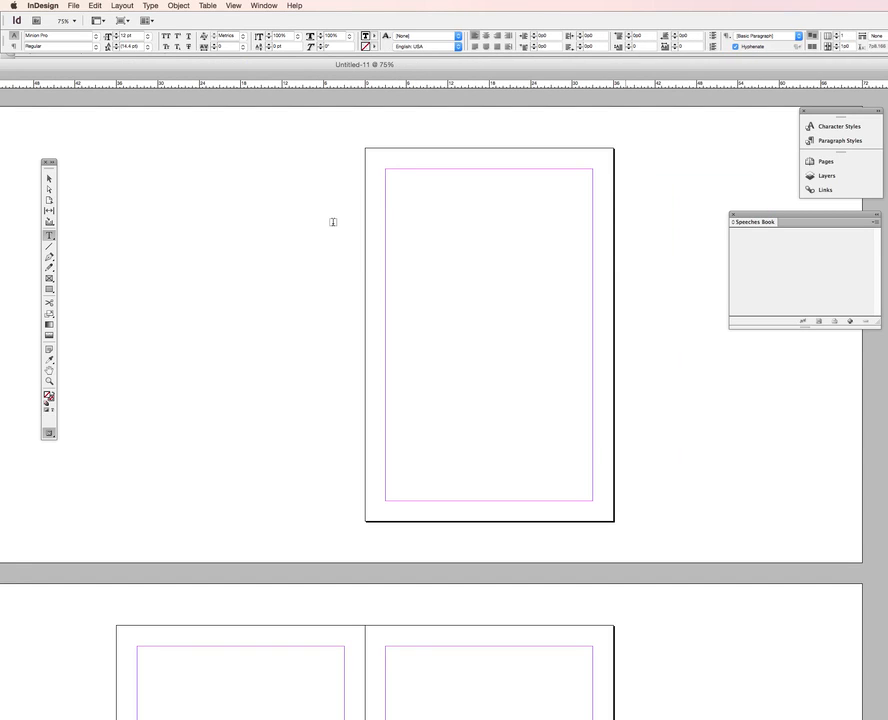
{"action": "left_click_drag", "start_coordinate": [333, 221], "coordinate": [415, 274]}
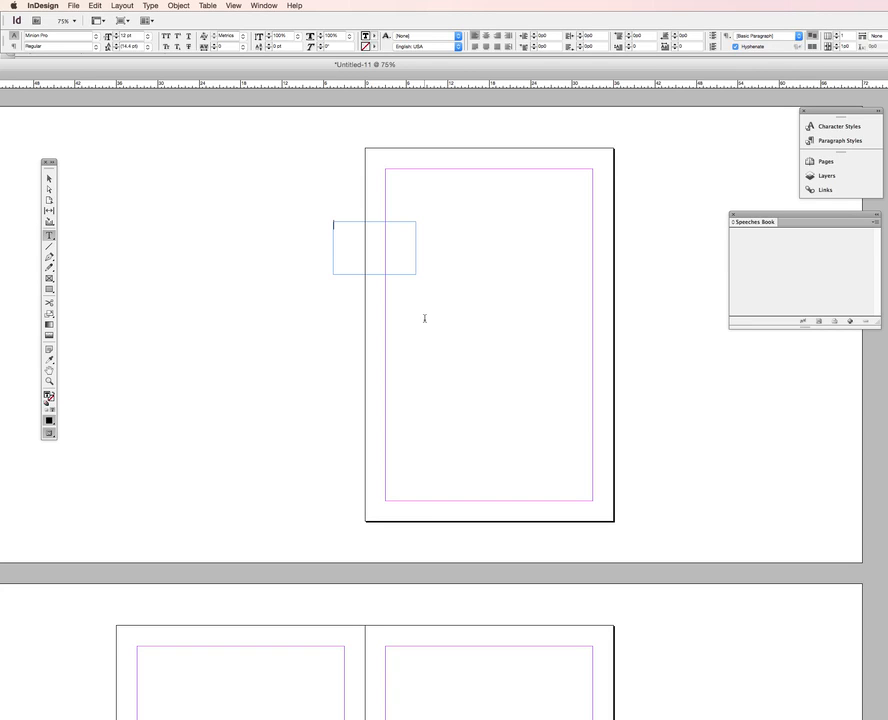
{"action": "type", "text": "Some Cool Speeches"}
Set all of the title text's font to Papyrus Regular
{"action": "key", "text": "super+a"}
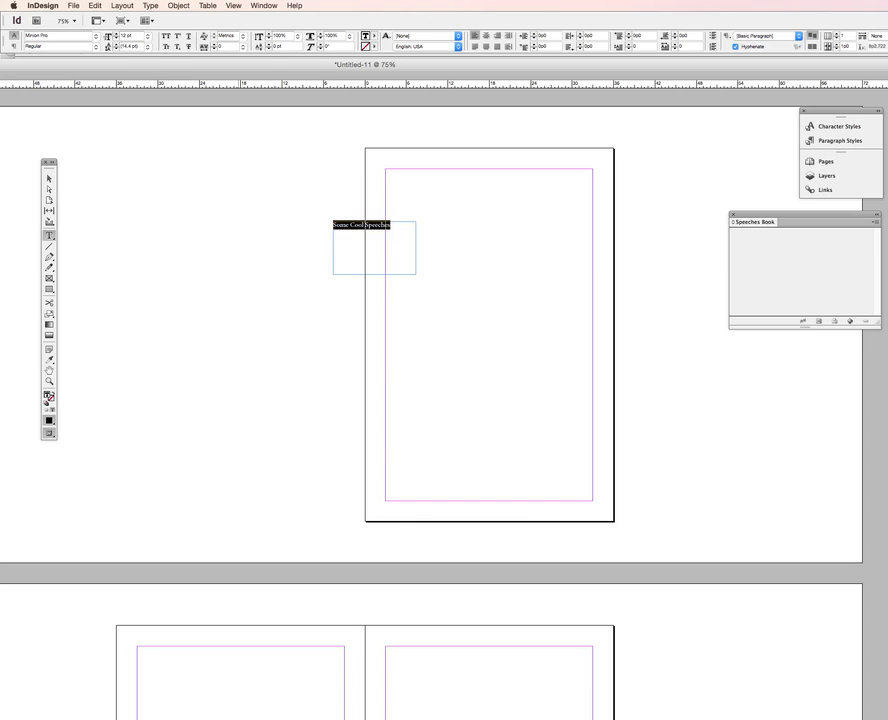
{"action": "left_click", "coordinate": [97, 36]}
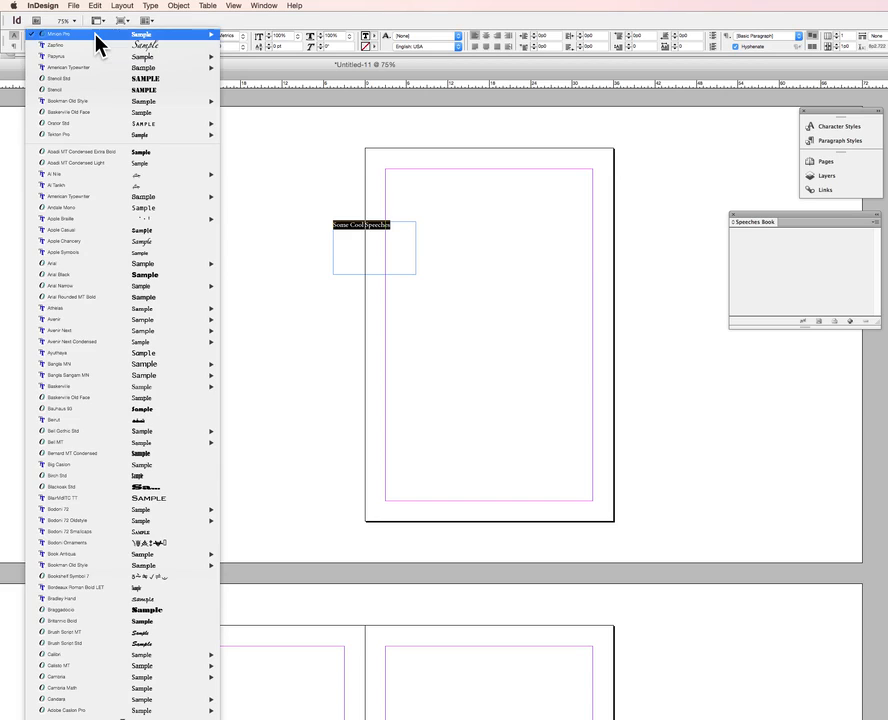
{"action": "mouse_move", "coordinate": [84, 57]}
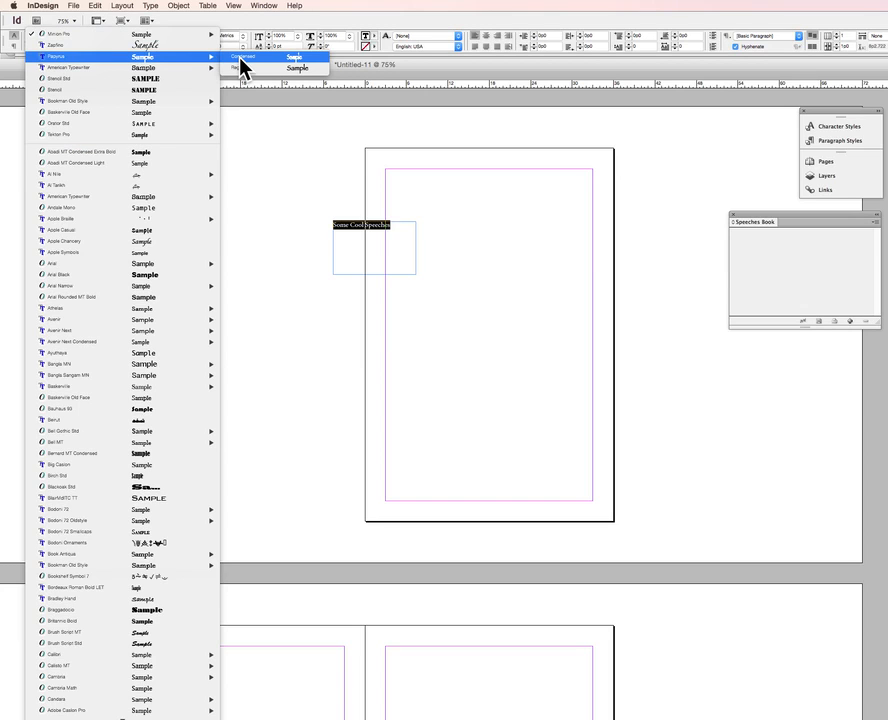
{"action": "left_click", "coordinate": [249, 68]}
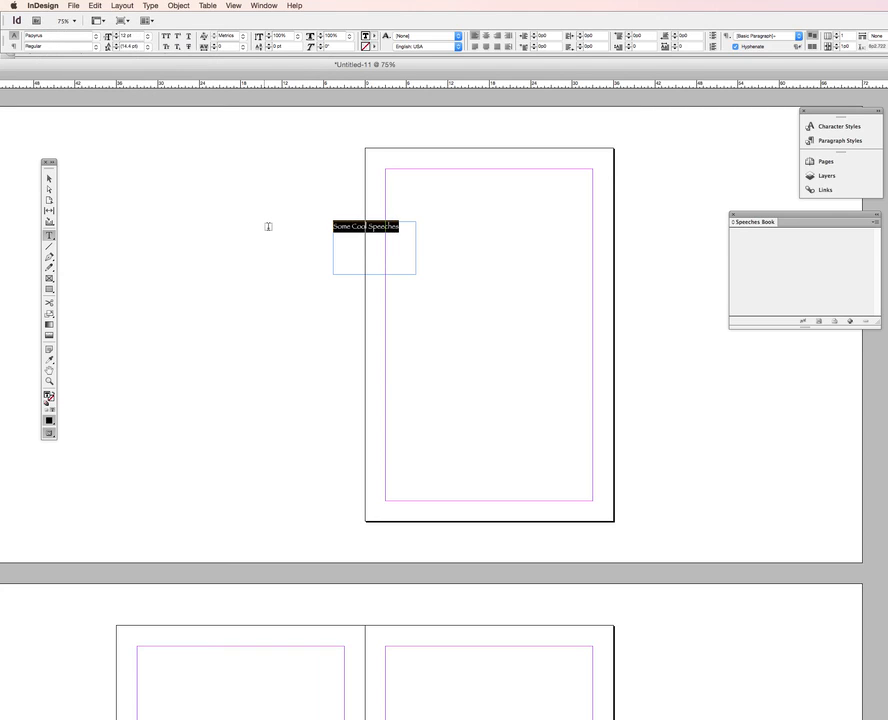
Move the title frame to the upper middle of page 1 and narrow its width slightly
{"action": "left_click", "coordinate": [50, 180]}
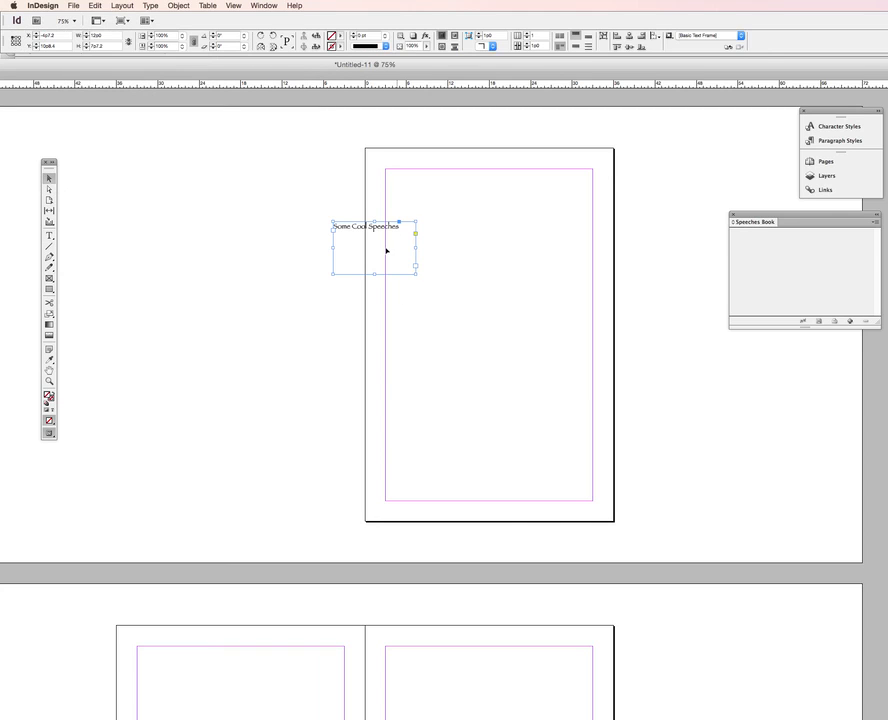
{"action": "left_click_drag", "start_coordinate": [384, 252], "coordinate": [499, 252]}
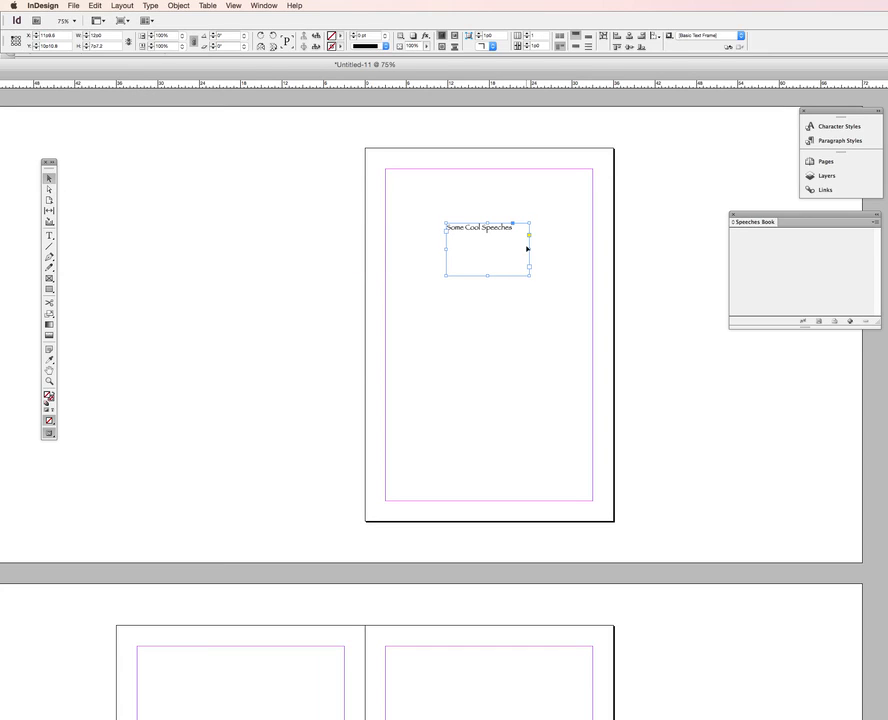
{"action": "left_click_drag", "start_coordinate": [529, 248], "coordinate": [514, 249]}
{"action": "mouse_move", "coordinate": [480, 249]}
{"action": "left_mouse_down"}
{"action": "mouse_move", "coordinate": [458, 252]}
{"action": "mouse_move", "coordinate": [490, 250]}
{"action": "left_mouse_up"}
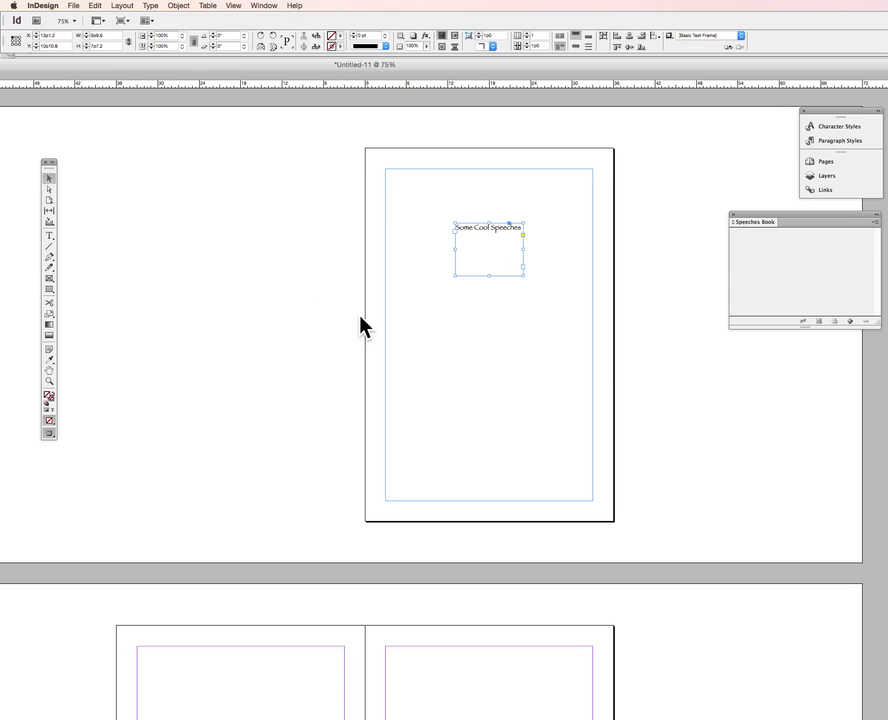
Paste a copy of the title frame and place it near the top of page 3
{"action": "scroll", "coordinate": [281, 310], "scroll_direction": "down", "scroll_amount": 2}
{"action": "scroll", "coordinate": [281, 314], "scroll_direction": "down", "scroll_amount": 10}
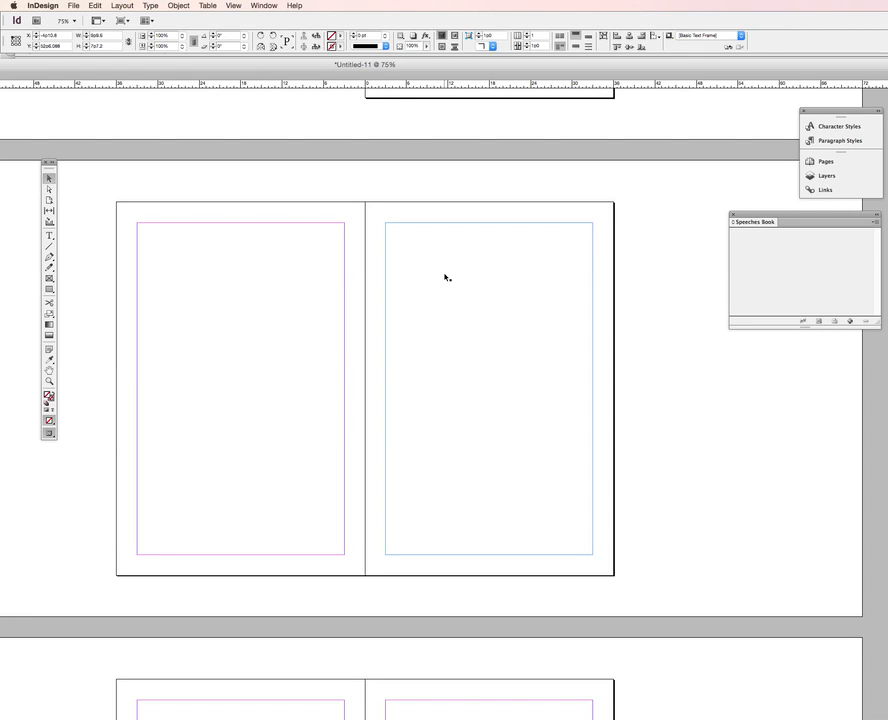
{"action": "key", "text": "super+v"}
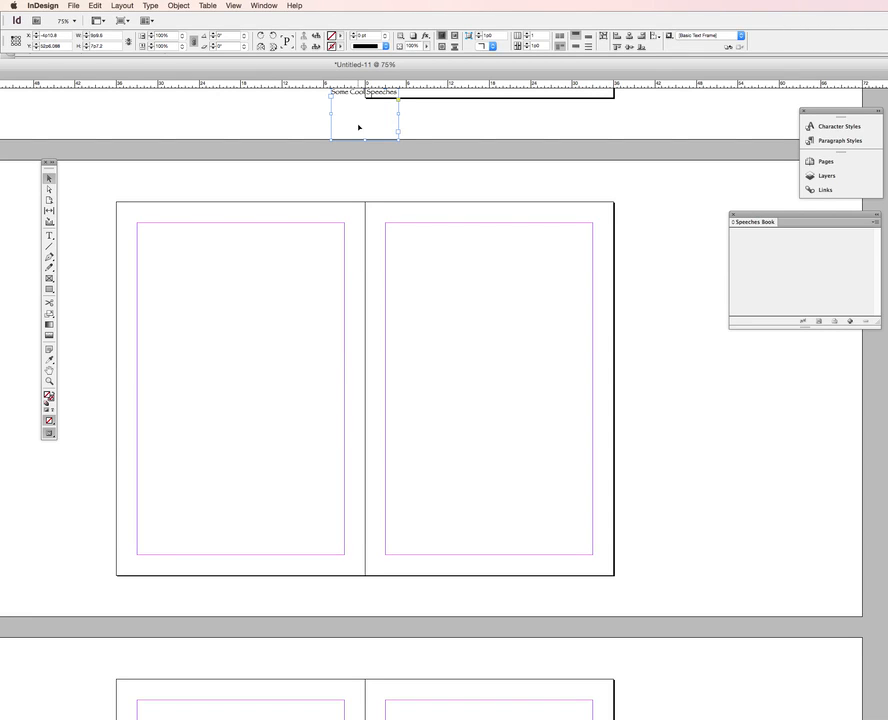
{"action": "left_click_drag", "start_coordinate": [360, 130], "coordinate": [484, 321]}
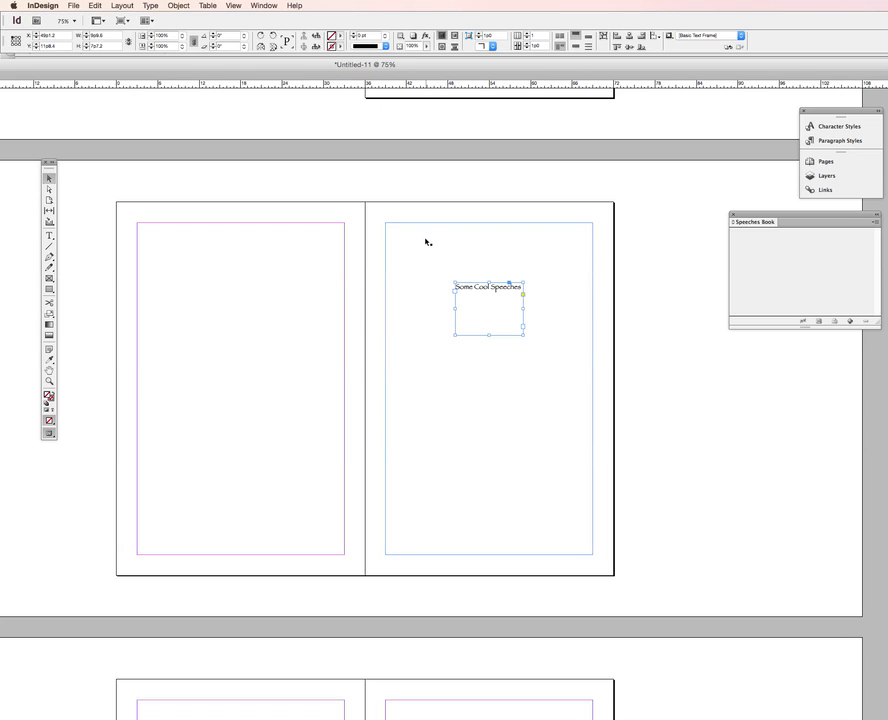
Paste another copy of the title frame and place it at the top margin of page 1
{"action": "scroll", "coordinate": [428, 245], "scroll_direction": "up", "scroll_amount": 10}
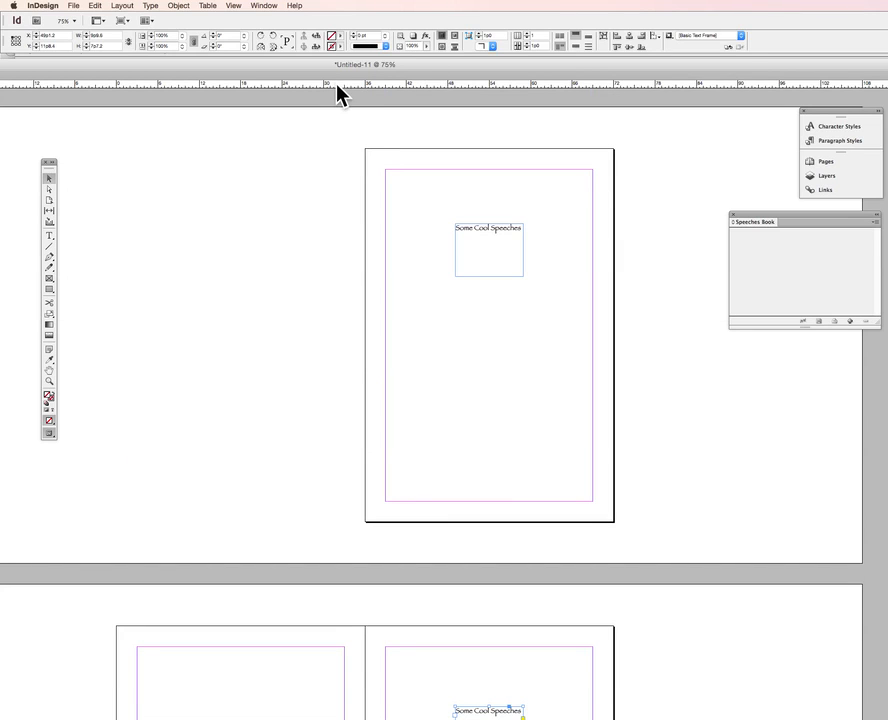
{"action": "left_click_drag", "start_coordinate": [337, 87], "coordinate": [463, 228]}
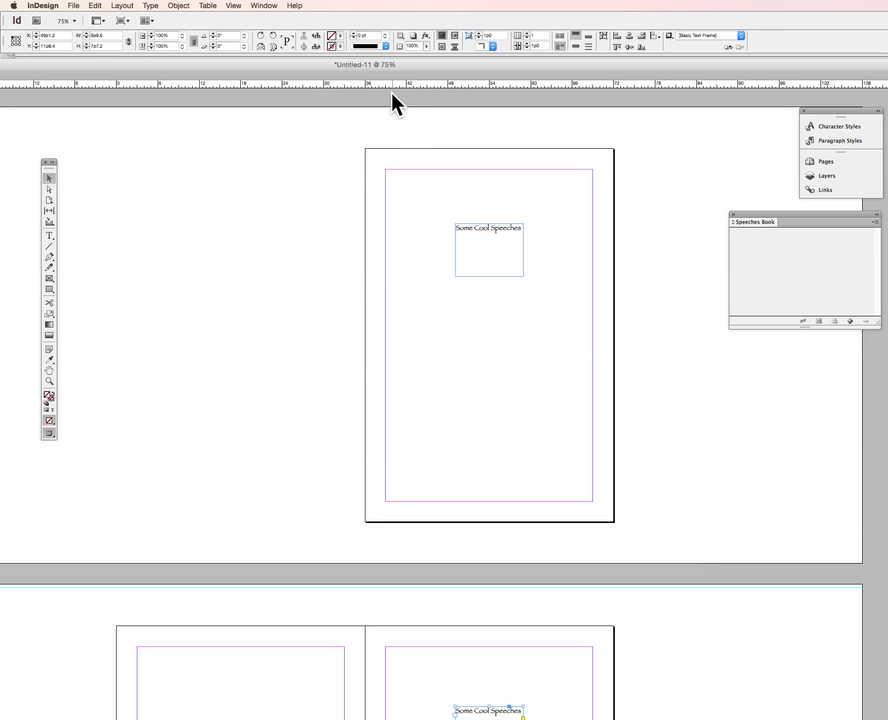
{"action": "left_click_drag", "start_coordinate": [386, 84], "coordinate": [318, 214]}
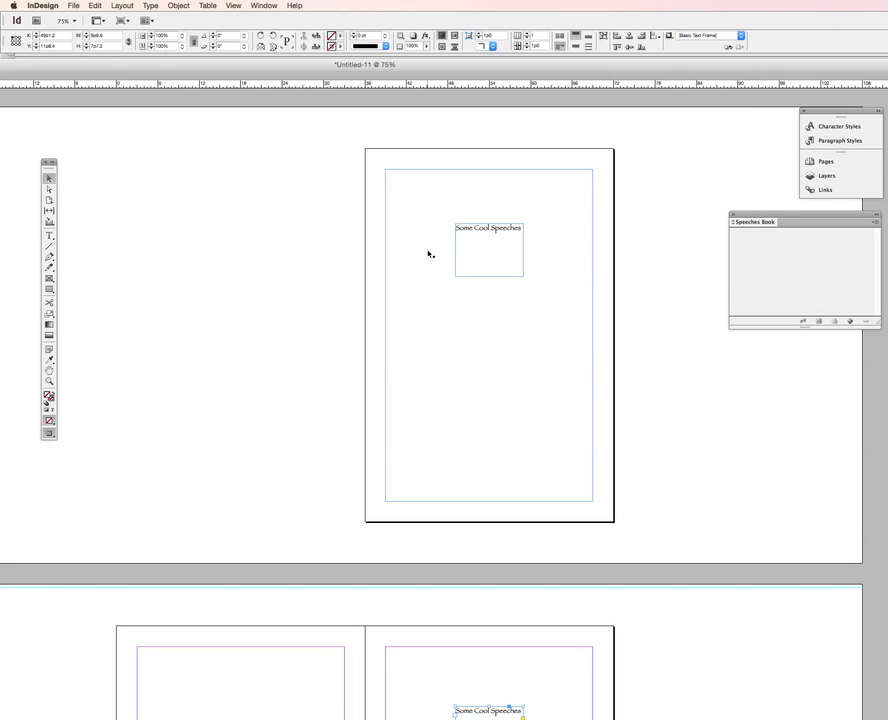
{"action": "key", "text": "super+v"}
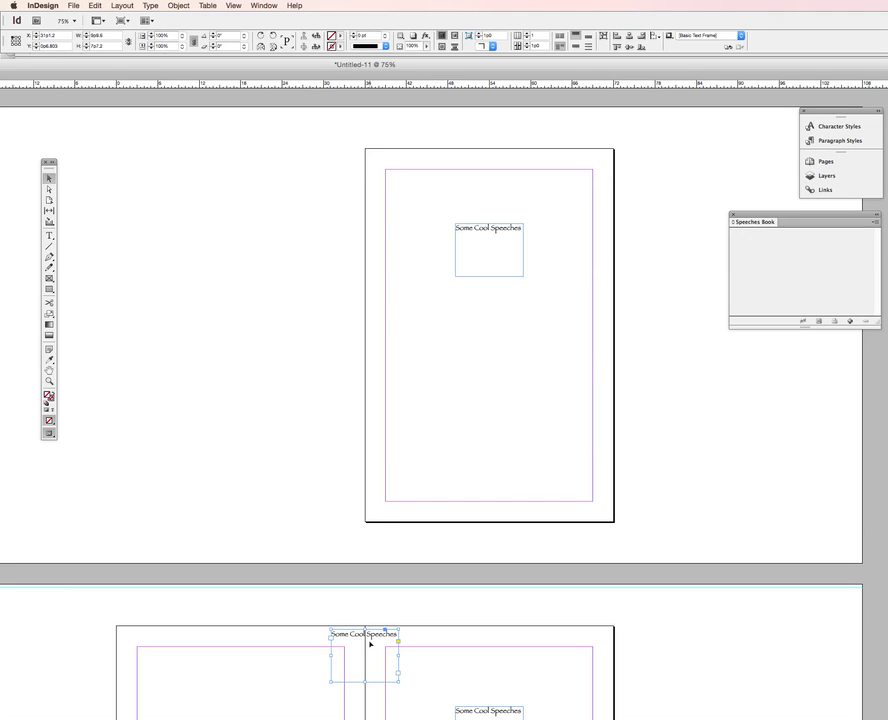
{"action": "left_click_drag", "start_coordinate": [370, 638], "coordinate": [495, 184]}
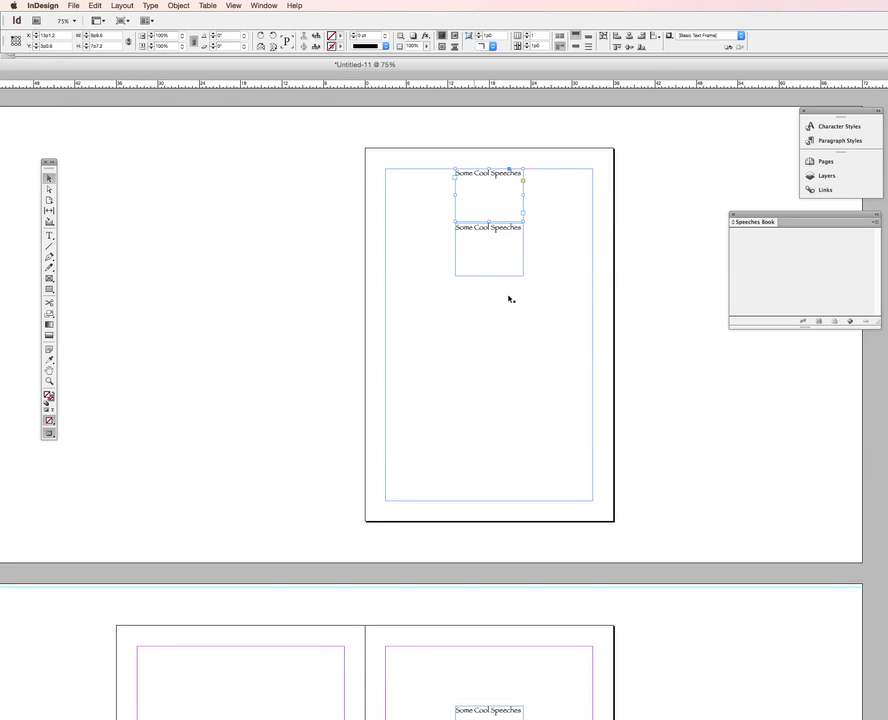
Nudge the lower title frame on page 1 up by three small steps
{"action": "left_click", "coordinate": [495, 264]}
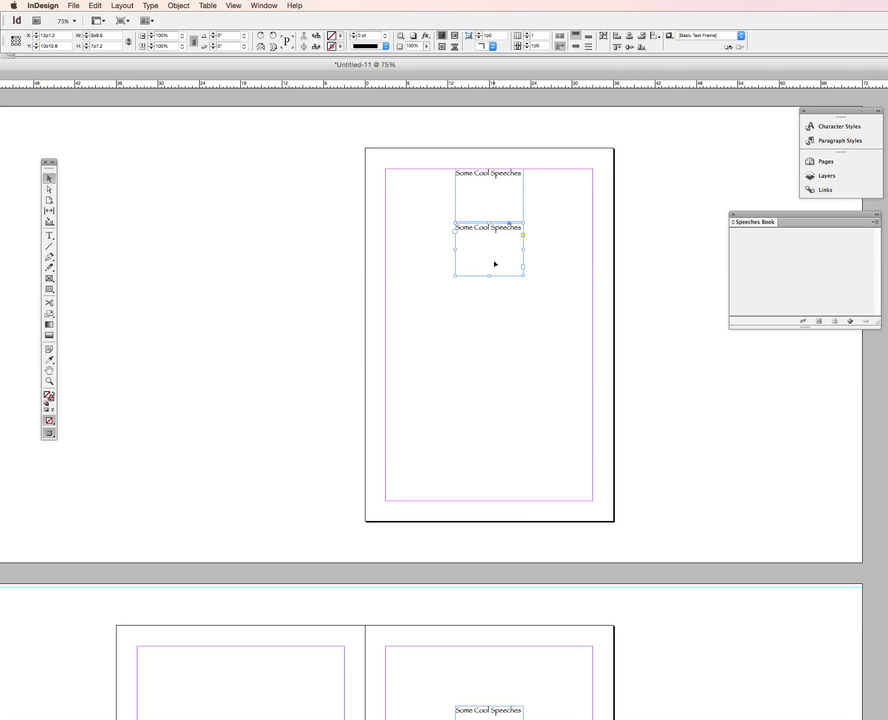
{"action": "key", "text": "Up"}
{"action": "key", "text": "Up"}
{"action": "key", "text": "Up"}
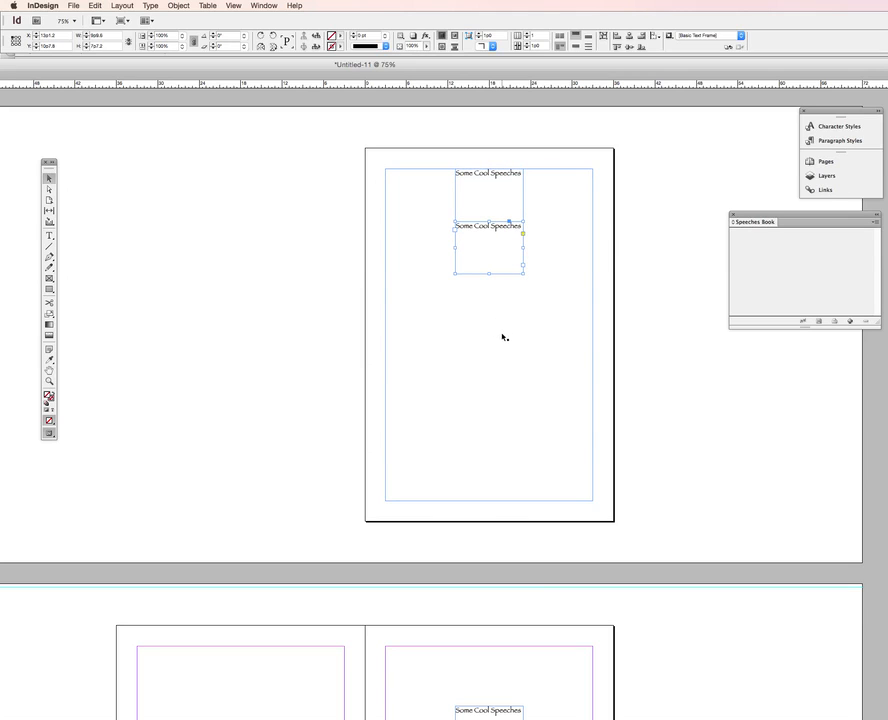
{"action": "scroll", "coordinate": [503, 337], "scroll_direction": "down", "scroll_amount": 10}
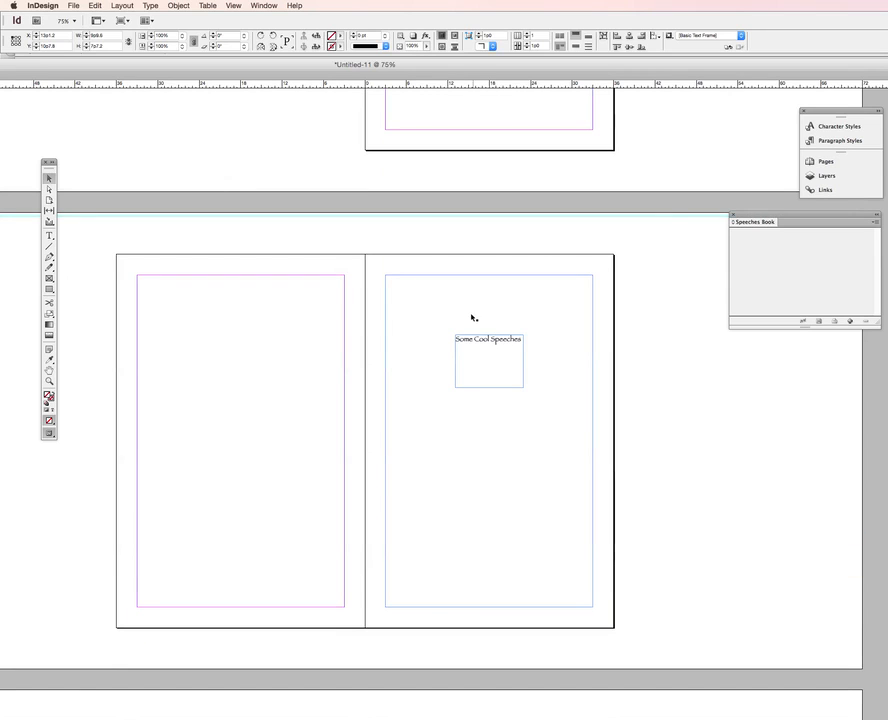
Paste a copy of the title frame and place it at the top margin of page 3
{"action": "left_click", "coordinate": [472, 316]}
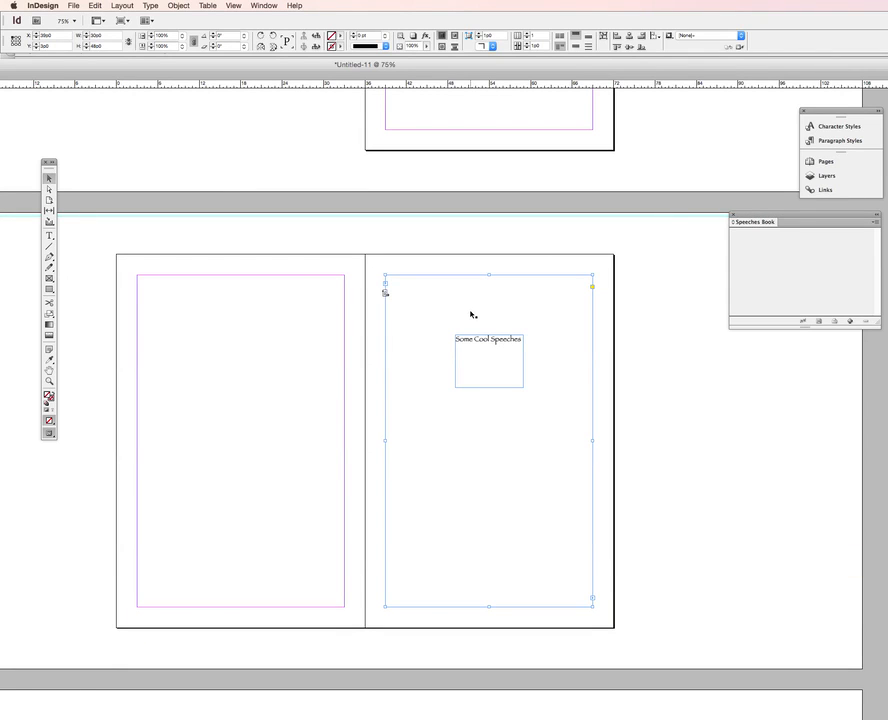
{"action": "key", "text": "super+v"}
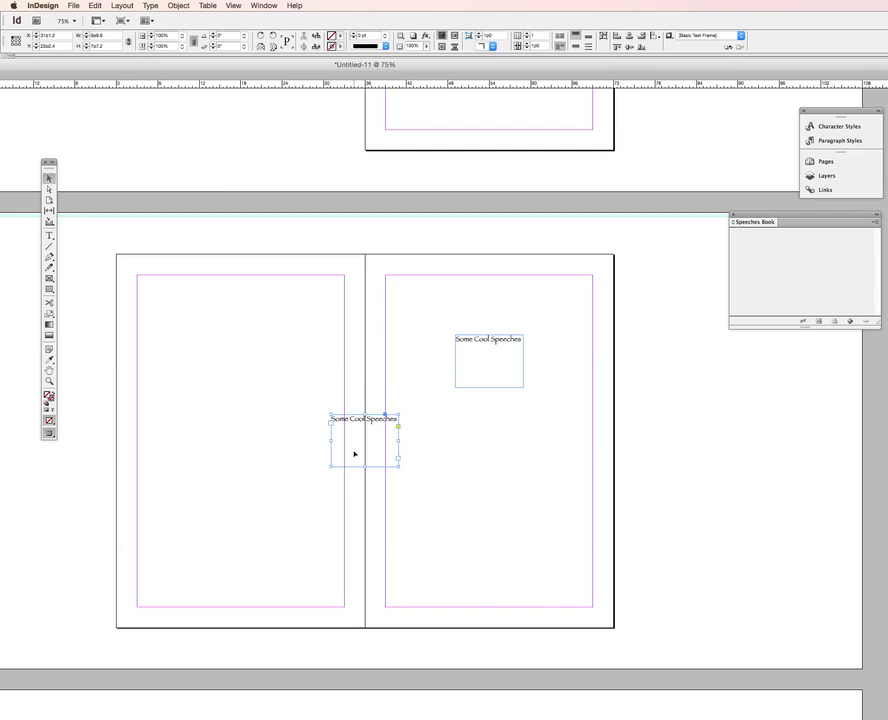
{"action": "left_click_drag", "start_coordinate": [479, 374], "coordinate": [479, 314]}
Nudge the lower title frame on page 3 up by four small steps
{"action": "left_click", "coordinate": [482, 373]}
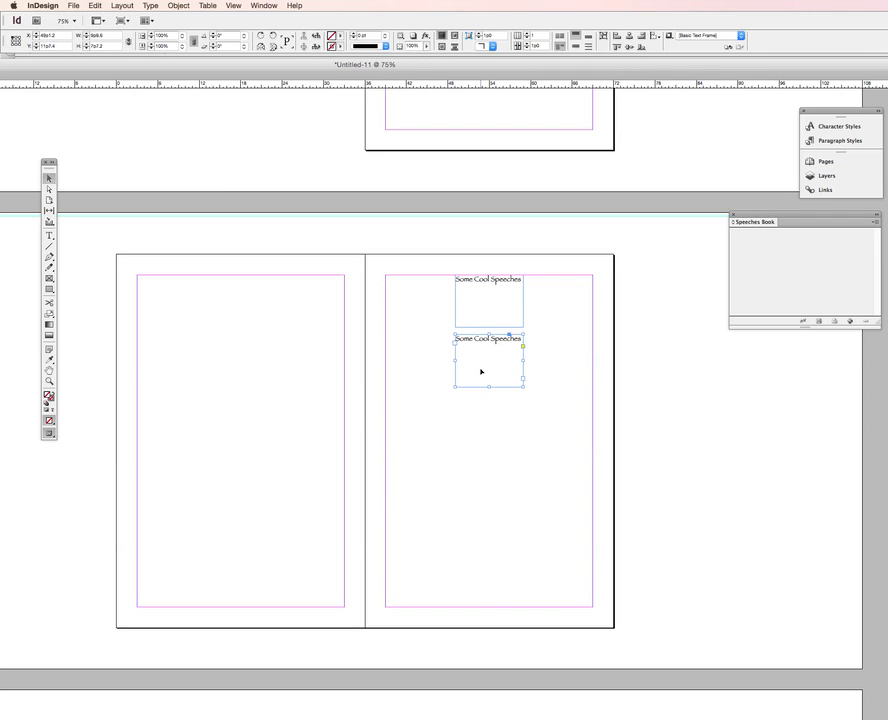
{"action": "key", "text": "Up"}
{"action": "key", "text": "Up"}
{"action": "key", "text": "Up"}
{"action": "key", "text": "Up"}
{"action": "key", "text": "Up"}
{"action": "key", "text": "Up"}
{"action": "key", "text": "Up"}
{"action": "key", "text": "Up"}
{"action": "key", "text": "Up"}
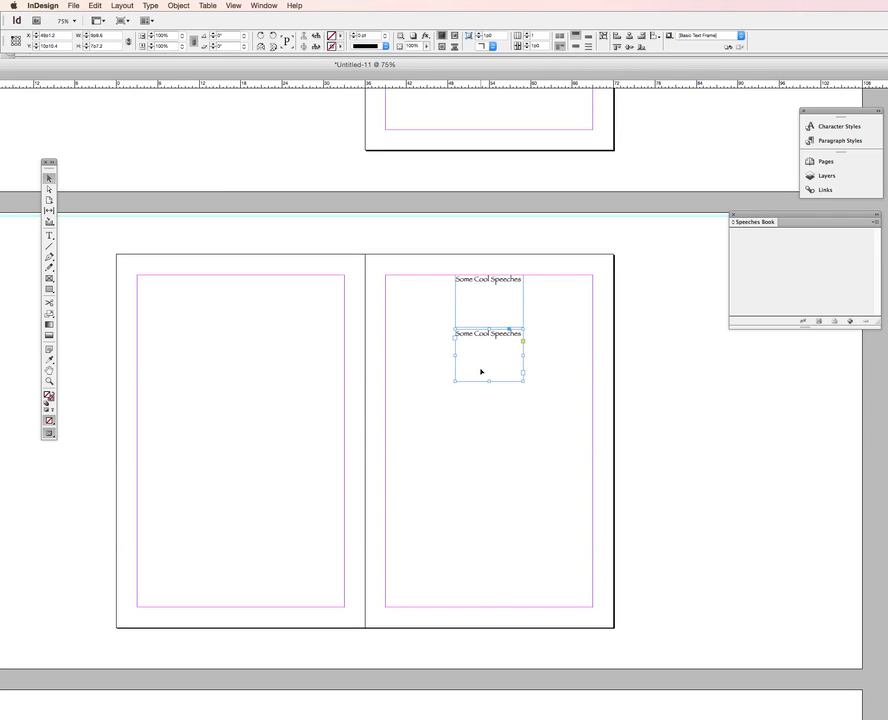
{"action": "key", "text": "Up"}
{"action": "key", "text": "Up"}
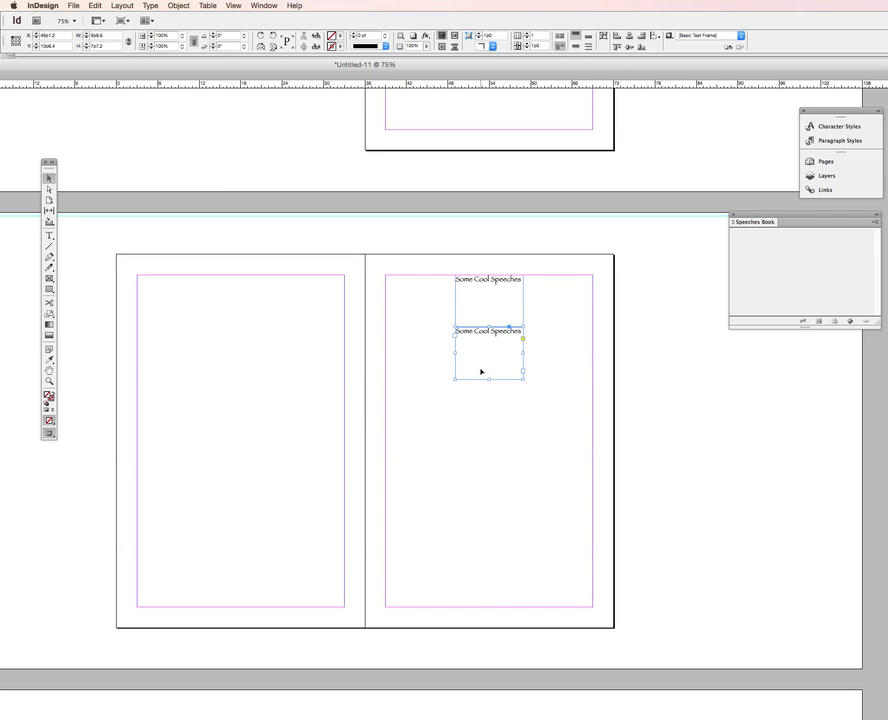
{"action": "key", "text": "Down"}
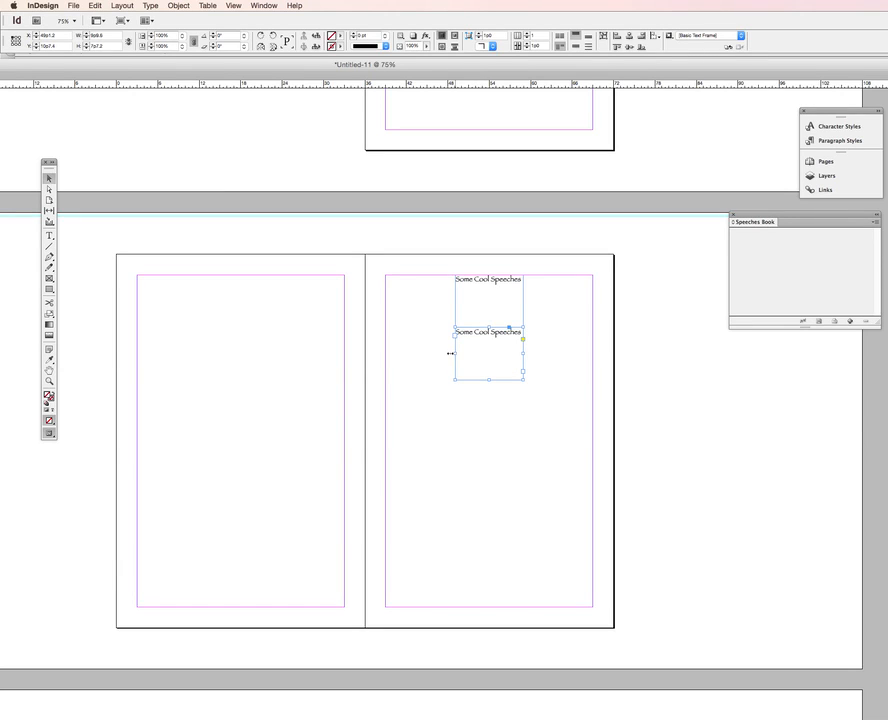
Widen the lower title frame on page 3 so it spans from margin to margin
{"action": "left_click_drag", "start_coordinate": [451, 353], "coordinate": [404, 353]}
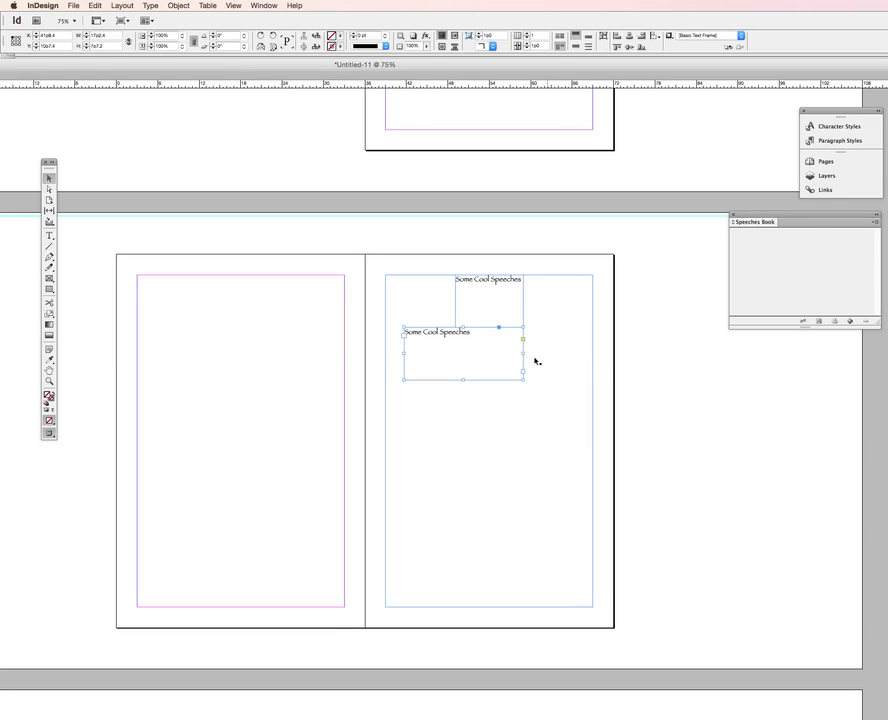
{"action": "left_click_drag", "start_coordinate": [546, 353], "coordinate": [594, 353]}
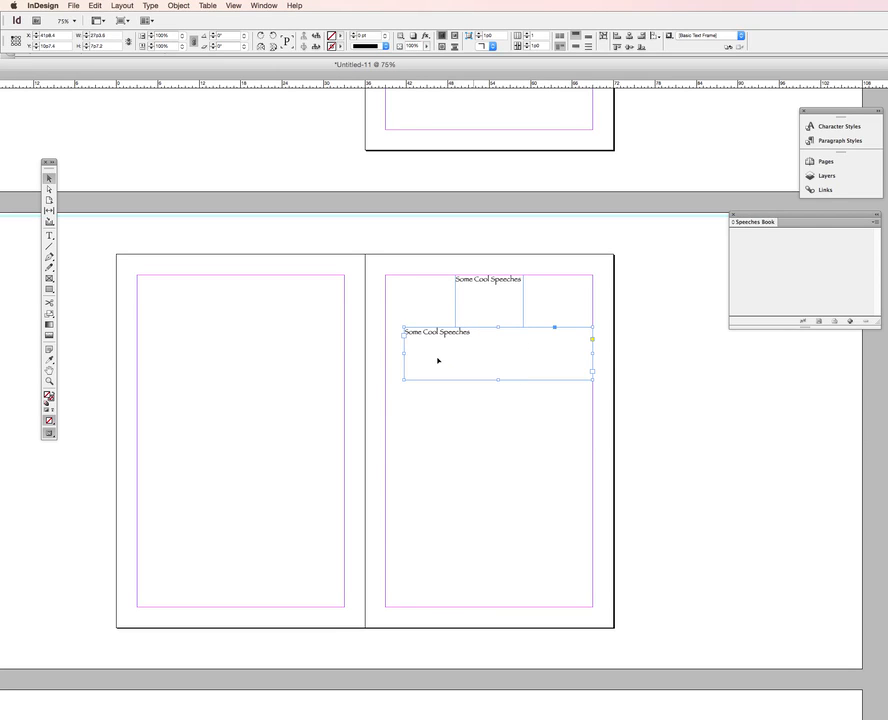
{"action": "left_click_drag", "start_coordinate": [405, 354], "coordinate": [386, 355]}
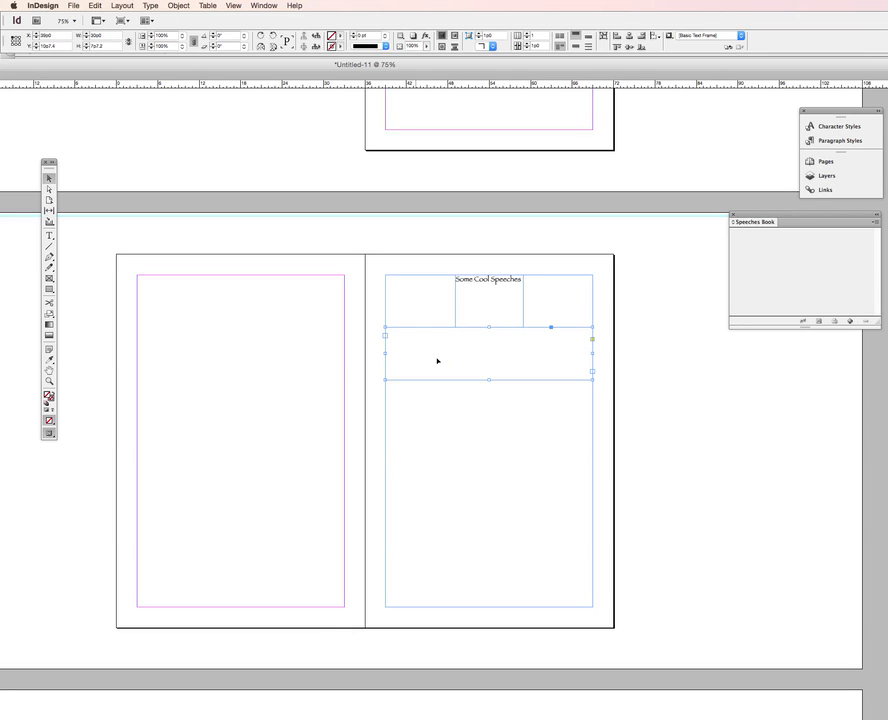
Center the title text in the widened frame and set its size to 24 pt
{"action": "double_click", "coordinate": [453, 355]}
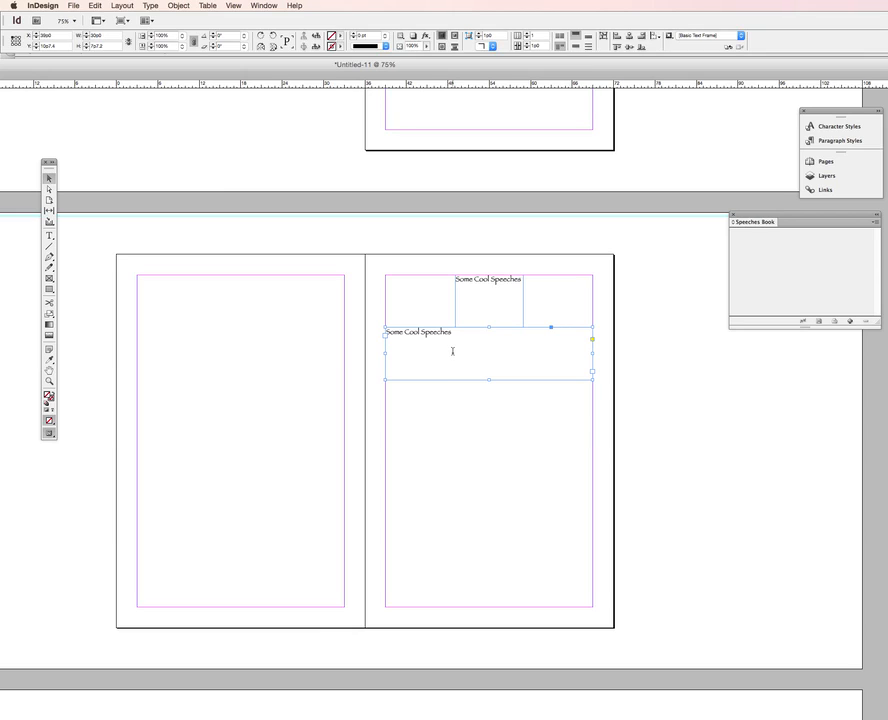
{"action": "triple_click", "coordinate": [453, 352]}
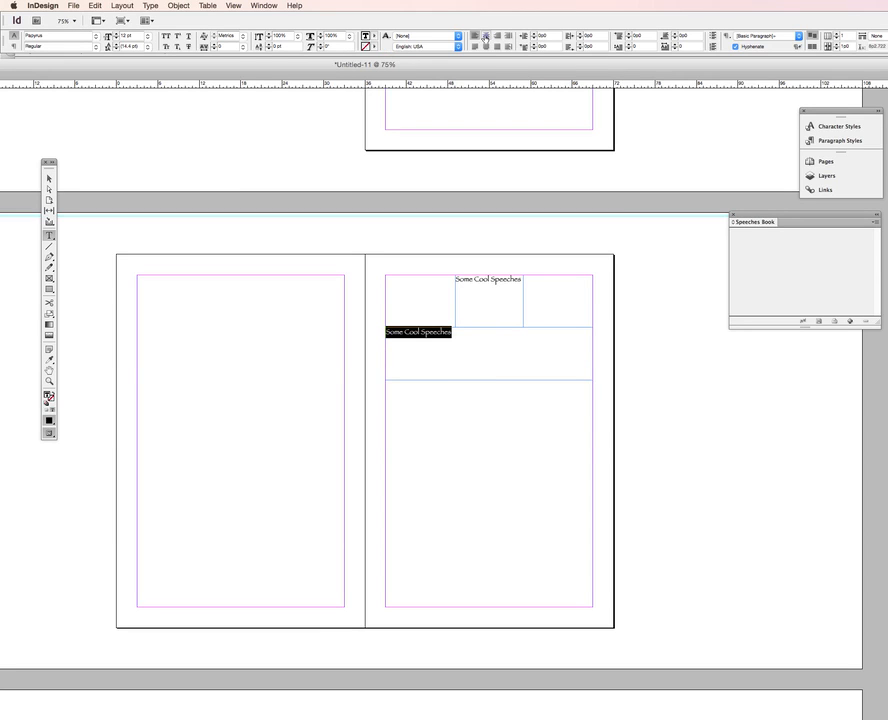
{"action": "key", "text": "super+shift+c"}
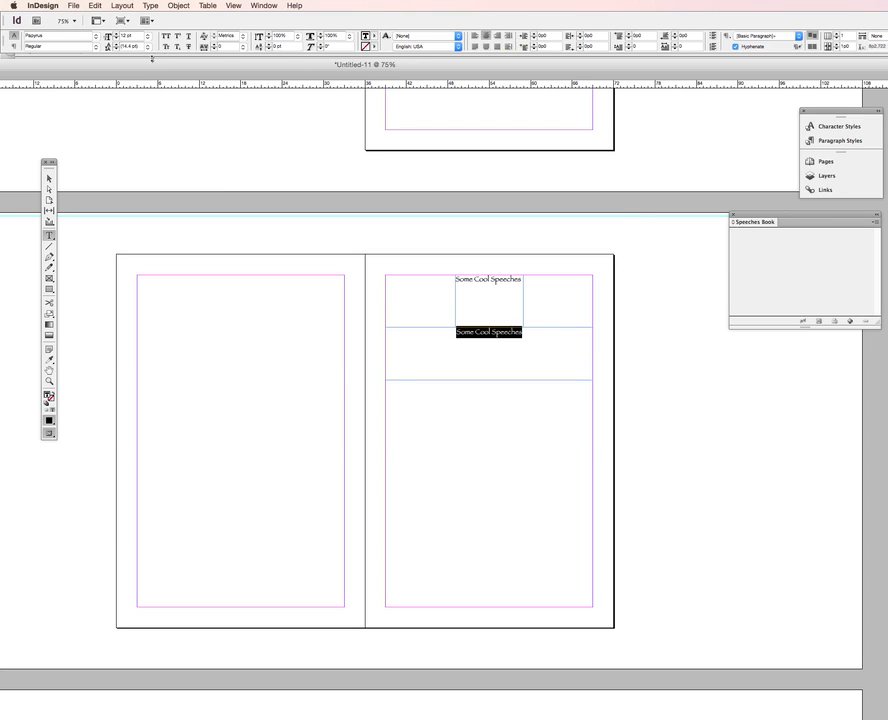
{"action": "left_click", "coordinate": [147, 37]}
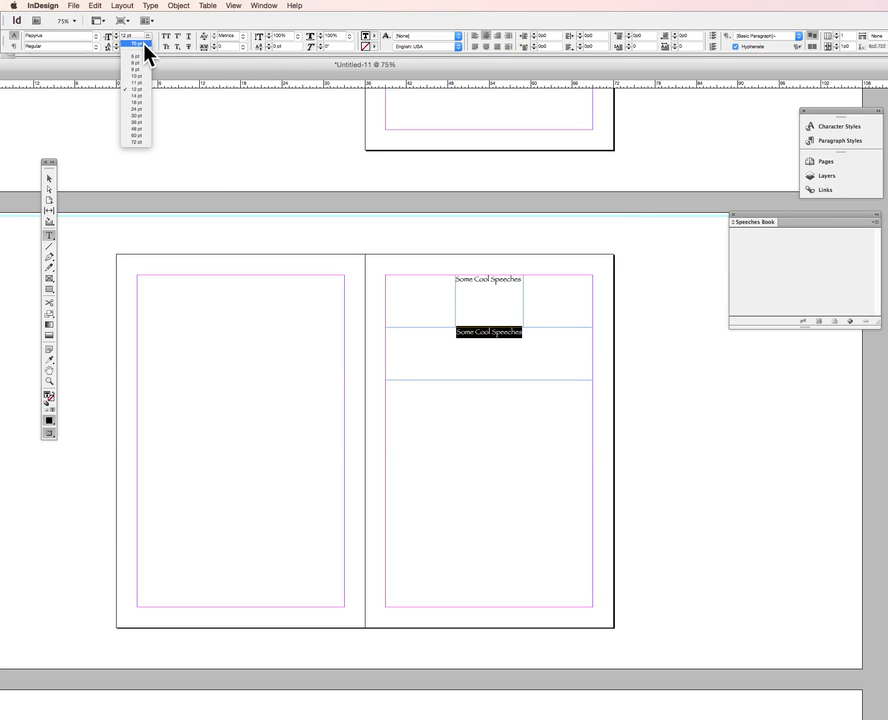
{"action": "left_click", "coordinate": [138, 109]}
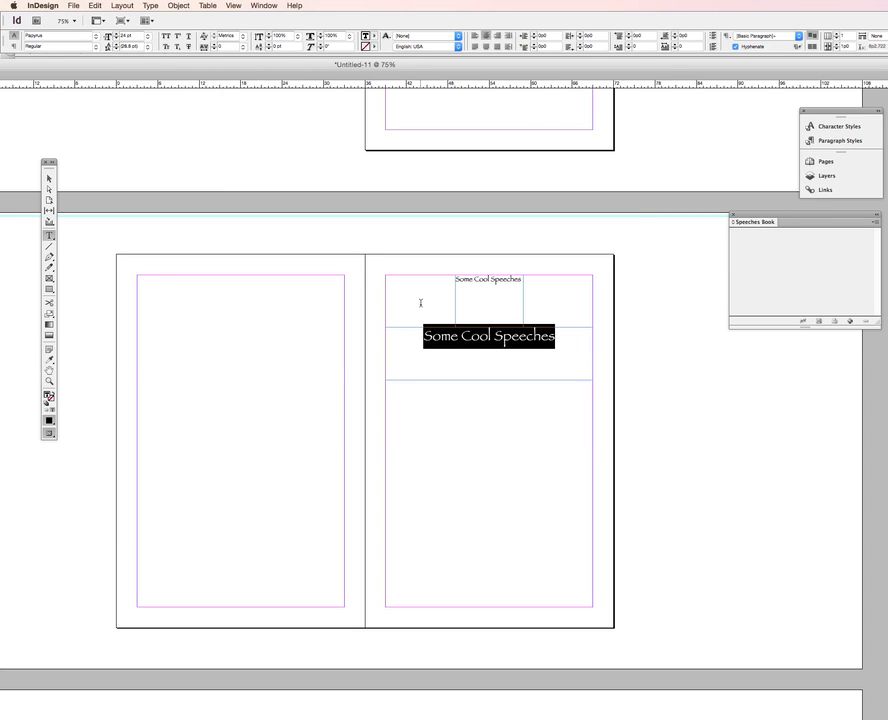
{"action": "left_click", "coordinate": [475, 372]}
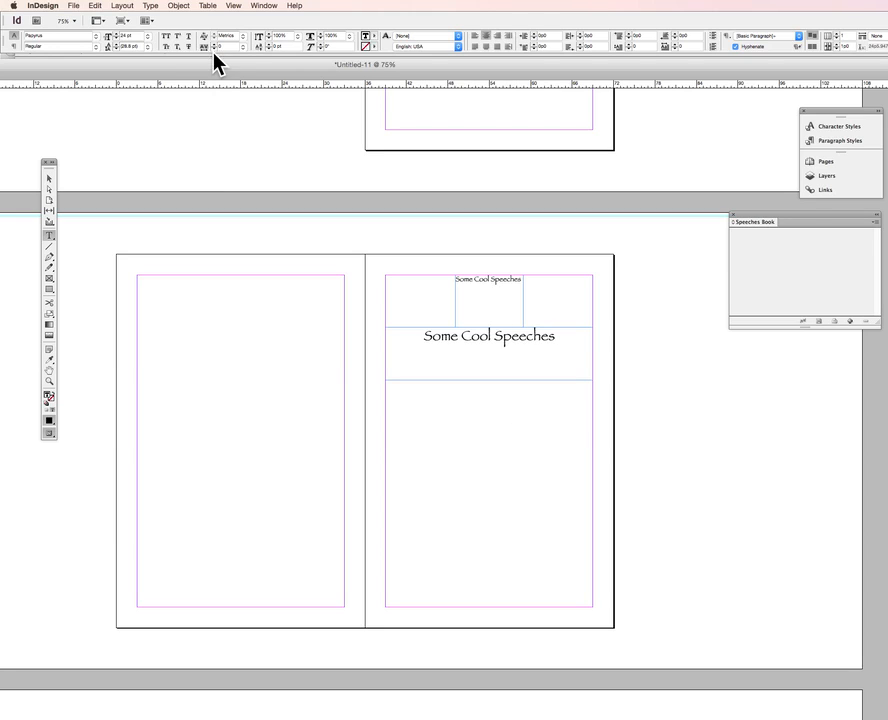
Lock the widened title frame on page 3
{"action": "left_click", "coordinate": [179, 6]}
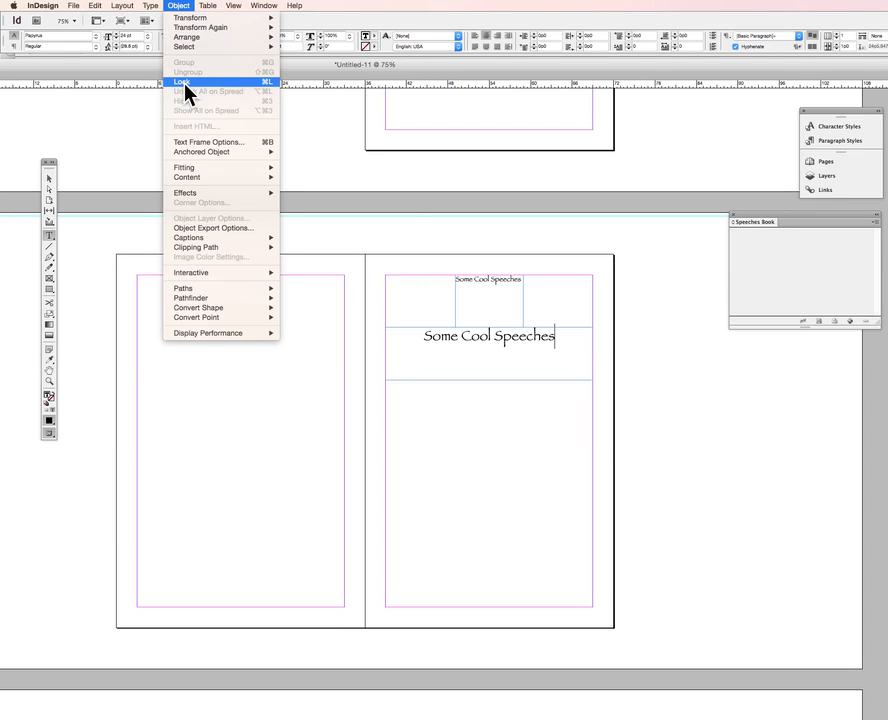
{"action": "left_click", "coordinate": [55, 170]}
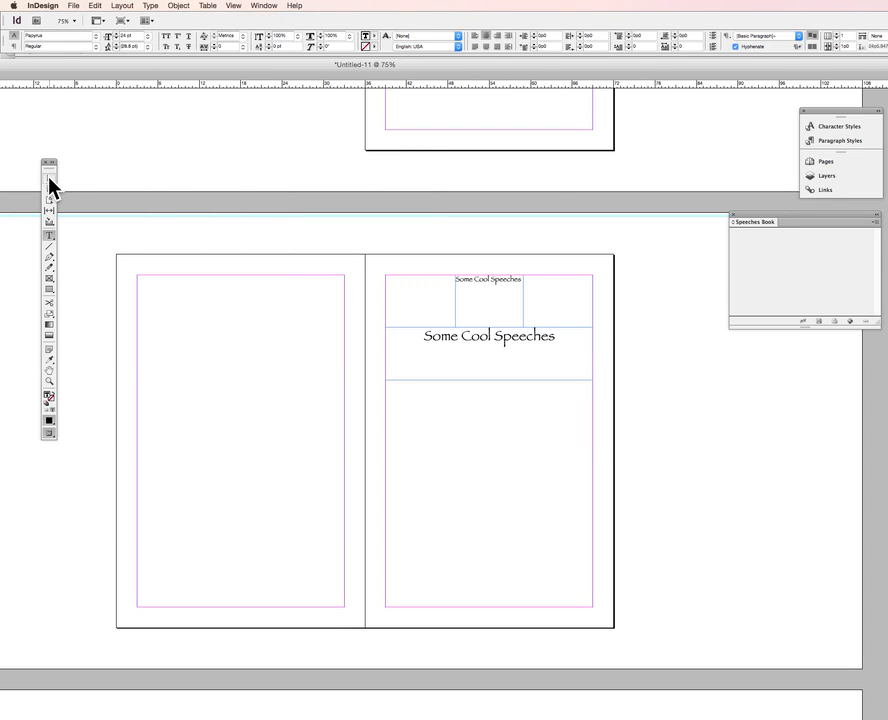
{"action": "left_click", "coordinate": [49, 179]}
{"action": "left_click", "coordinate": [427, 347]}
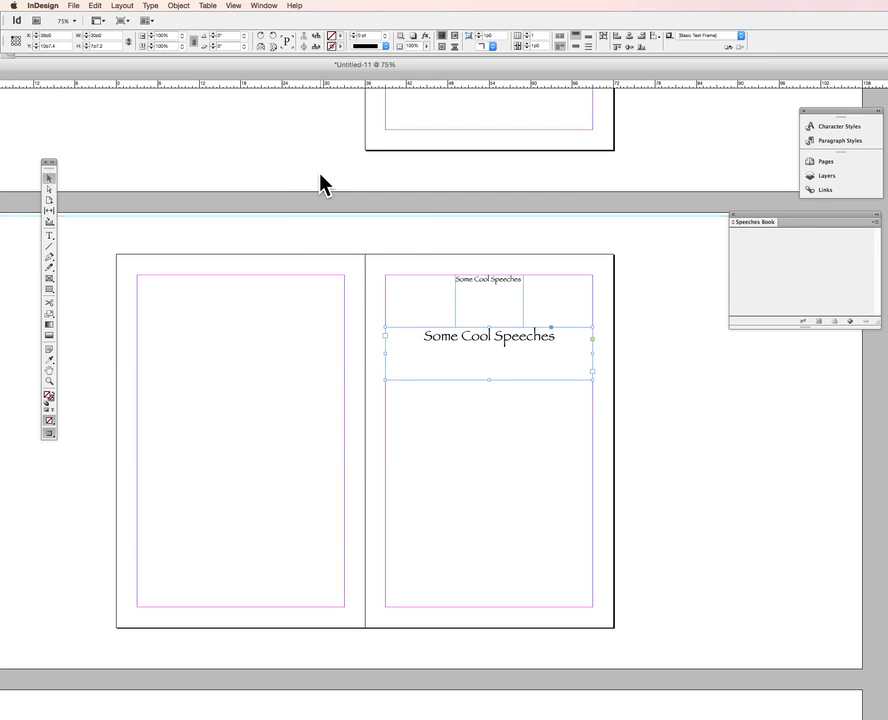
{"action": "left_click", "coordinate": [177, 6]}
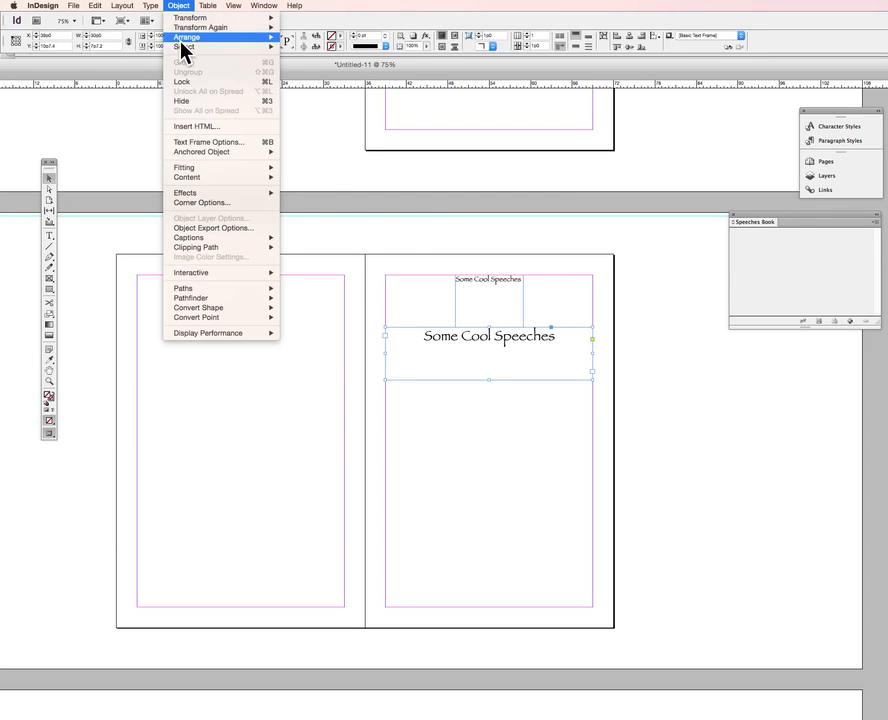
{"action": "left_click", "coordinate": [183, 80]}
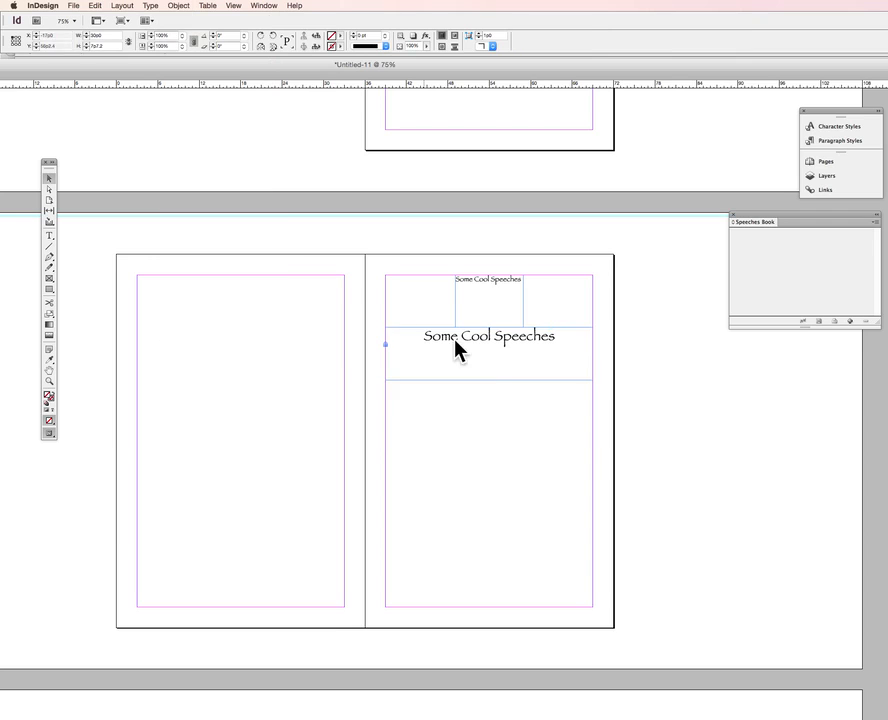
Delete the small title frames at the top of page 3 and page 1
{"action": "left_click", "coordinate": [497, 305]}
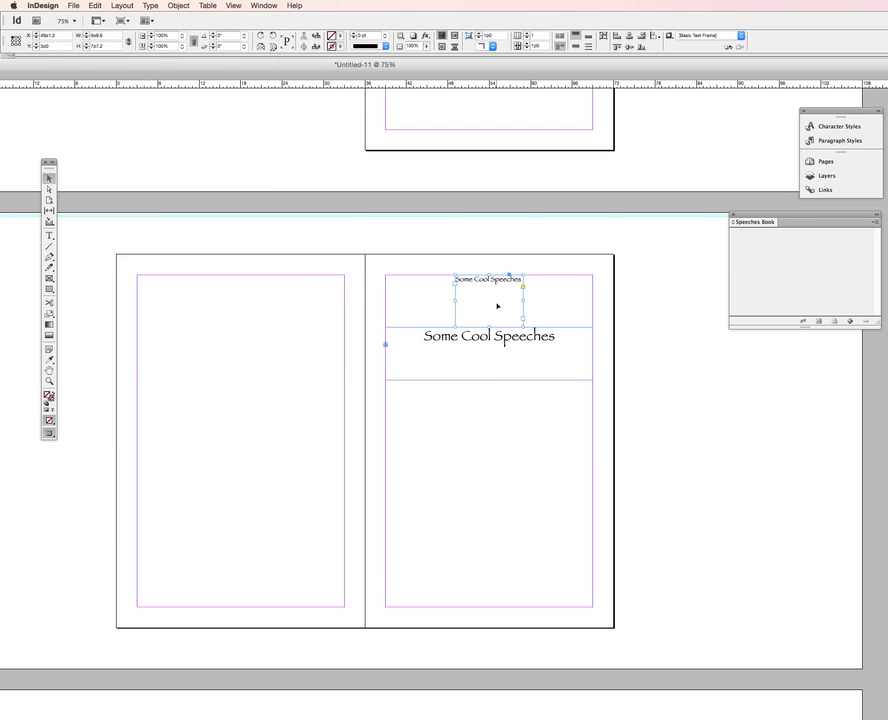
{"action": "key", "text": "Delete"}
{"action": "scroll", "coordinate": [550, 328], "scroll_direction": "up", "scroll_amount": 8}
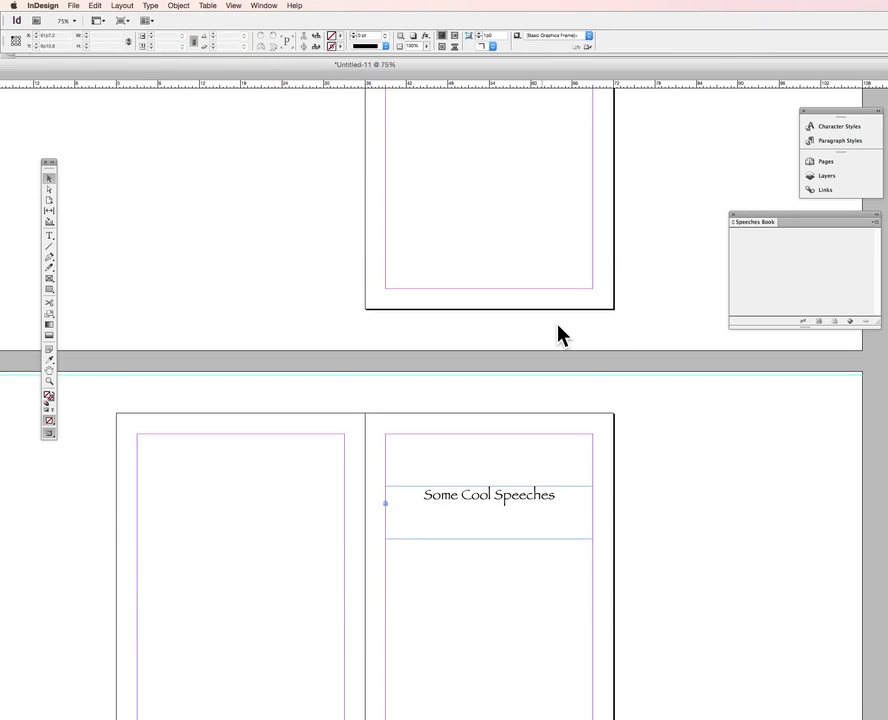
{"action": "left_click", "coordinate": [491, 201]}
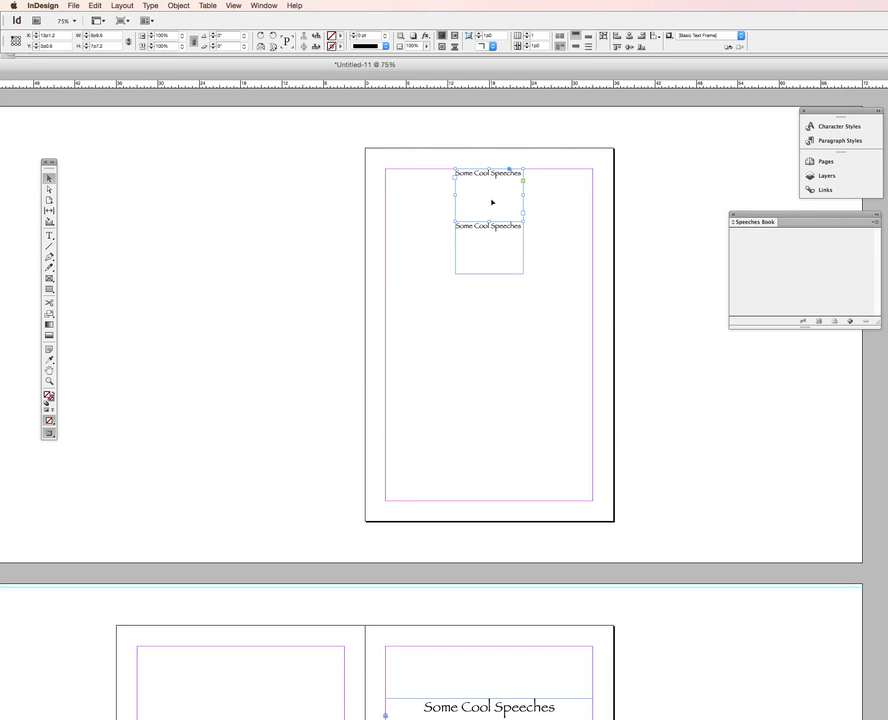
{"action": "key", "text": "Delete"}
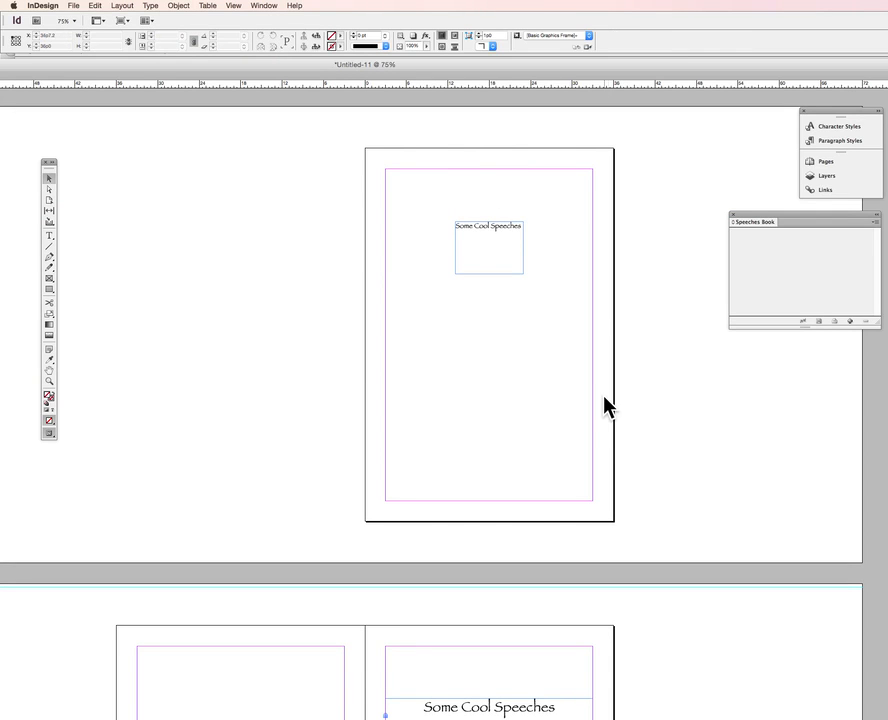
Create a text frame on the pasteboard and type "Edited by" with the editor's name on a second line
{"action": "scroll", "coordinate": [606, 405], "scroll_direction": "down", "scroll_amount": 10}
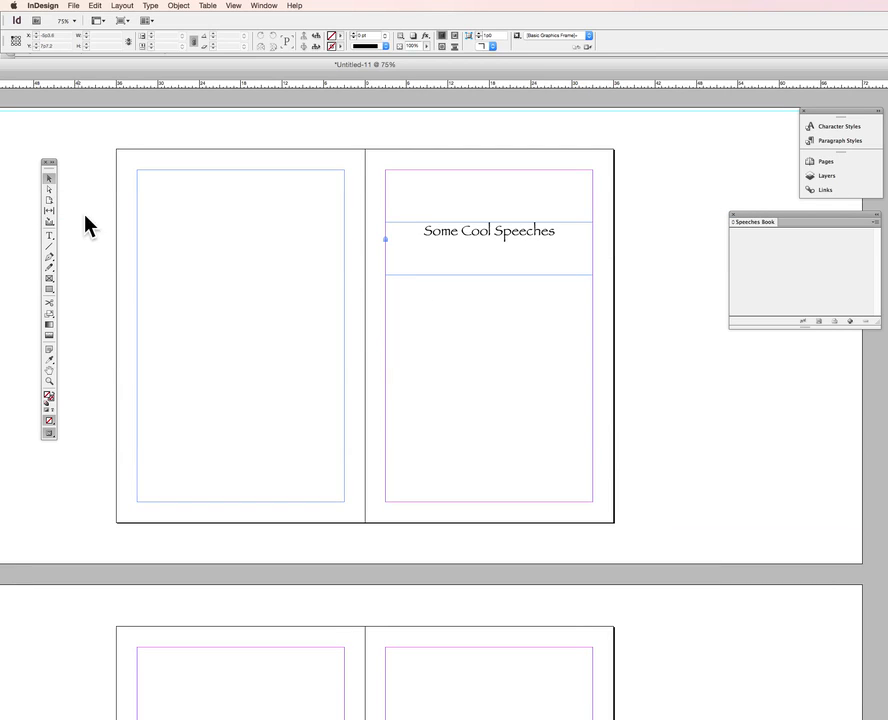
{"action": "left_click", "coordinate": [48, 236]}
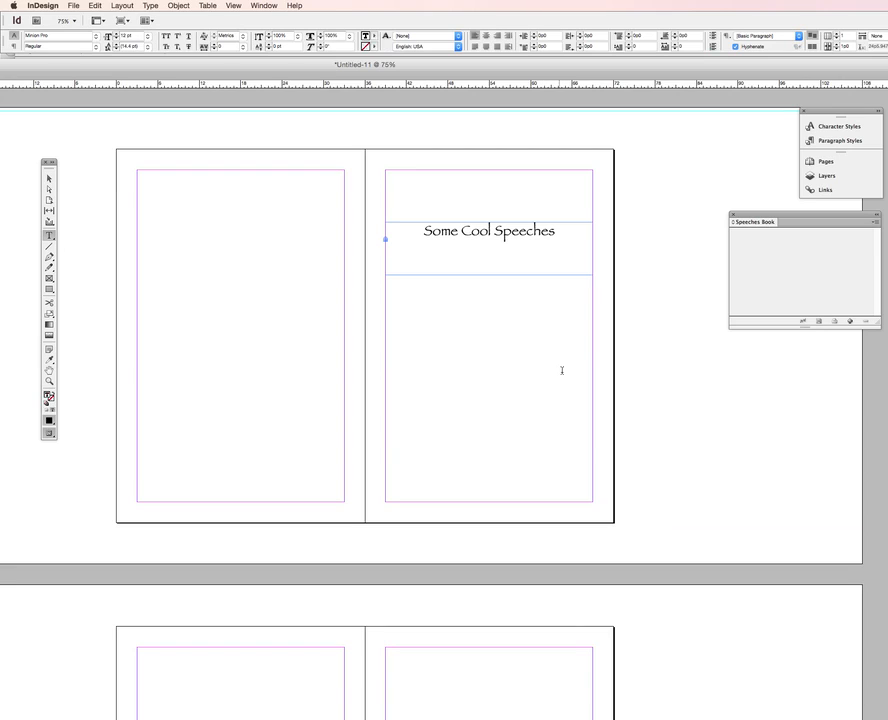
{"action": "left_click", "coordinate": [681, 363]}
{"action": "left_click_drag", "start_coordinate": [681, 363], "coordinate": [686, 367]}
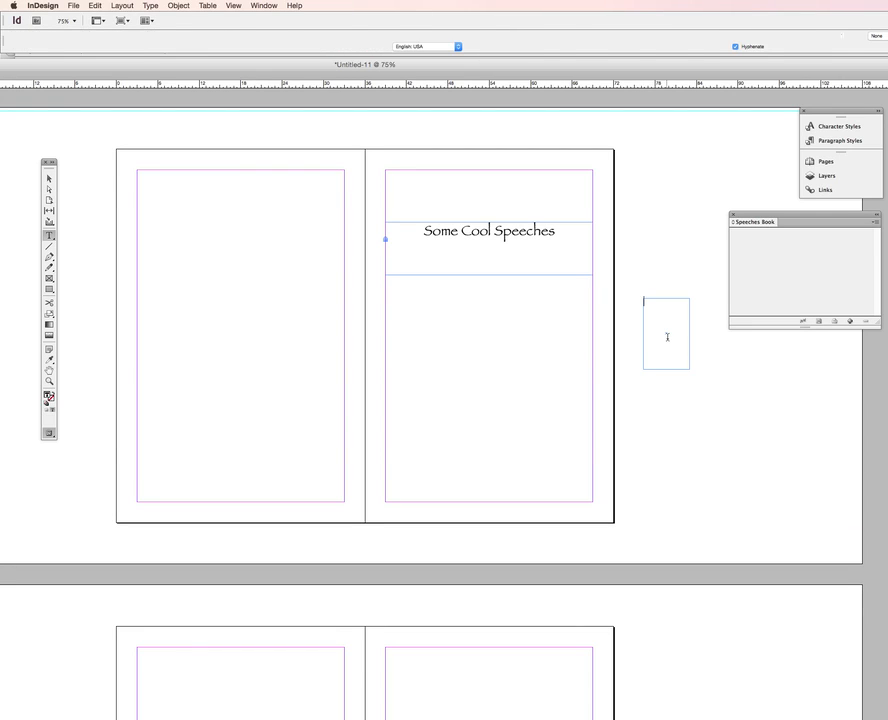
{"action": "type", "text": "Edited"}
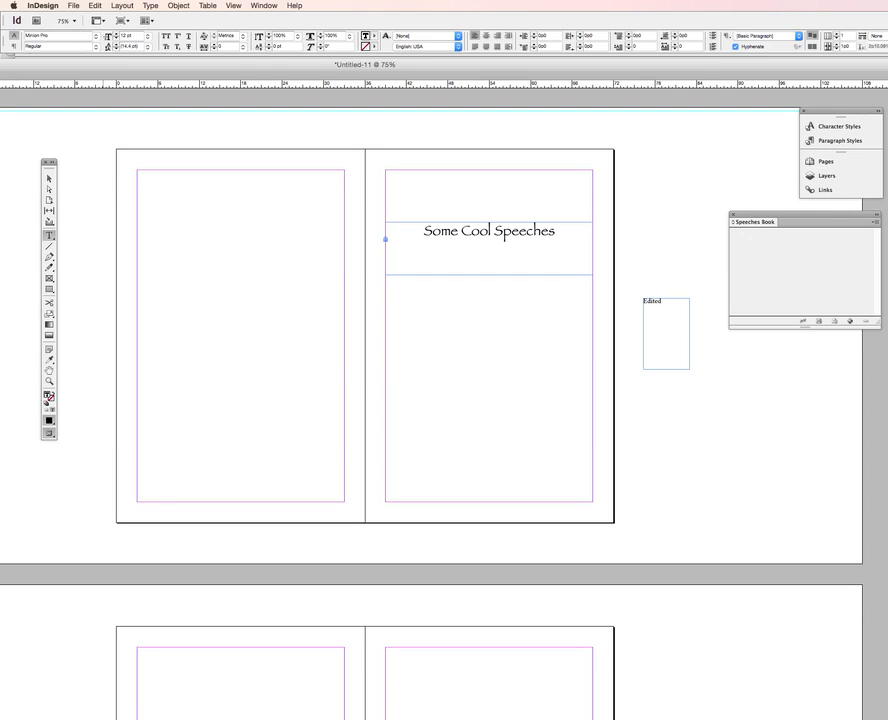
{"action": "type", "text": " by"}
{"action": "key", "text": "Return"}
{"action": "type", "text": "Ken Smith"}
Move the byline frame onto page 3 below the title and stretch it between the margins, about 5p1 high
{"action": "left_click", "coordinate": [48, 179]}
{"action": "left_click_drag", "start_coordinate": [672, 329], "coordinate": [498, 318]}
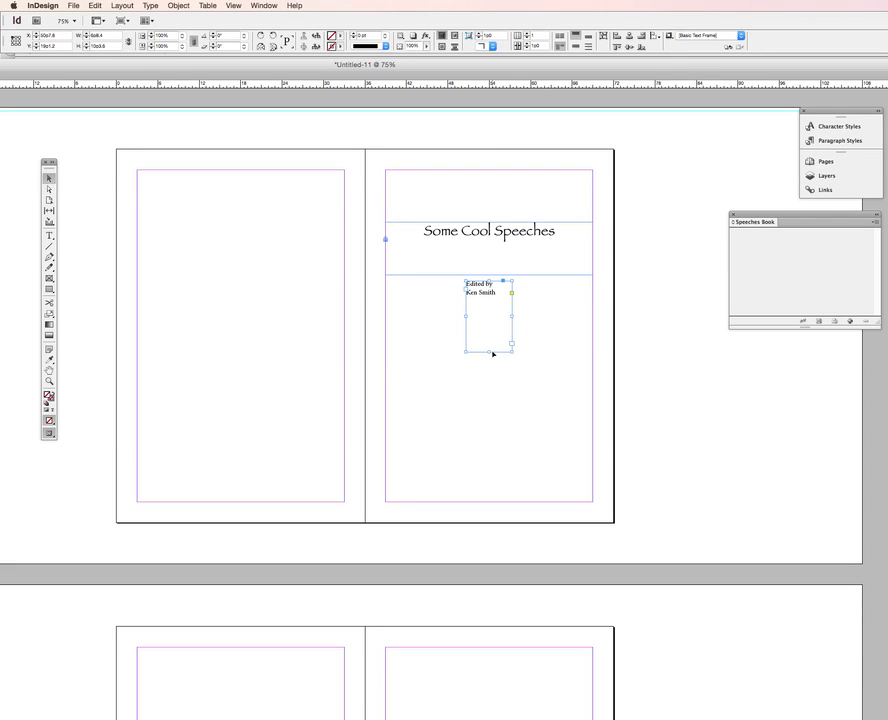
{"action": "left_click_drag", "start_coordinate": [492, 353], "coordinate": [538, 307]}
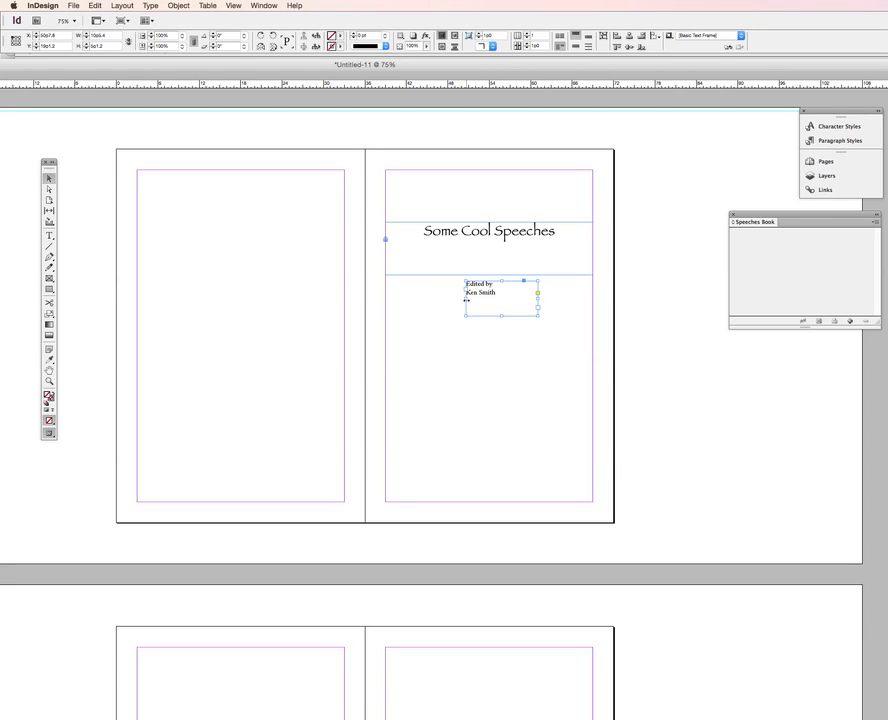
{"action": "left_click_drag", "start_coordinate": [466, 299], "coordinate": [385, 295]}
{"action": "left_click_drag", "start_coordinate": [540, 298], "coordinate": [594, 300]}
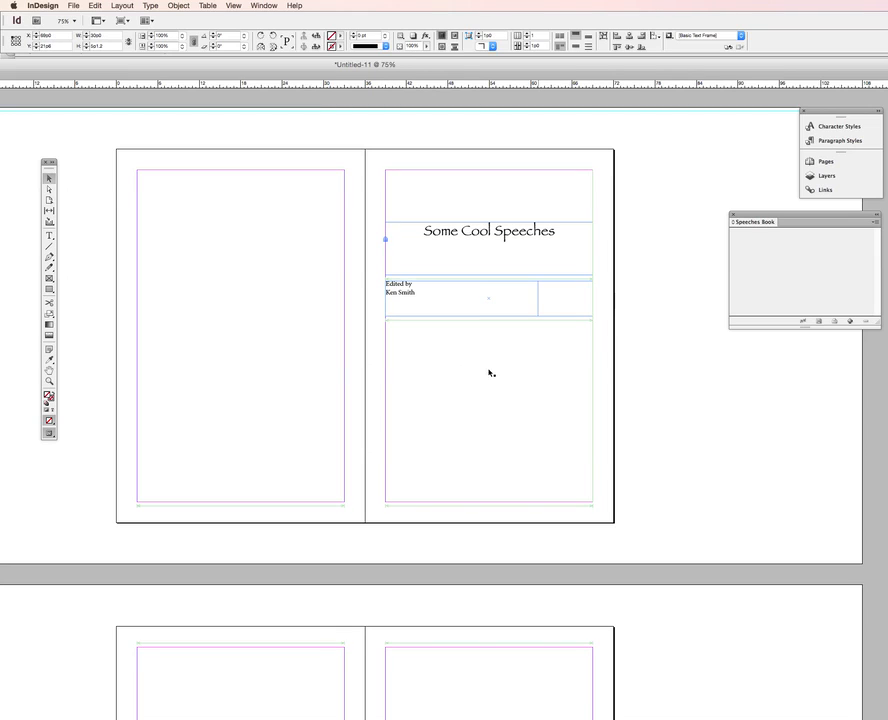
Center the byline text and set its font to Zapfino
{"action": "double_click", "coordinate": [446, 293]}
{"action": "key", "text": "super+a"}
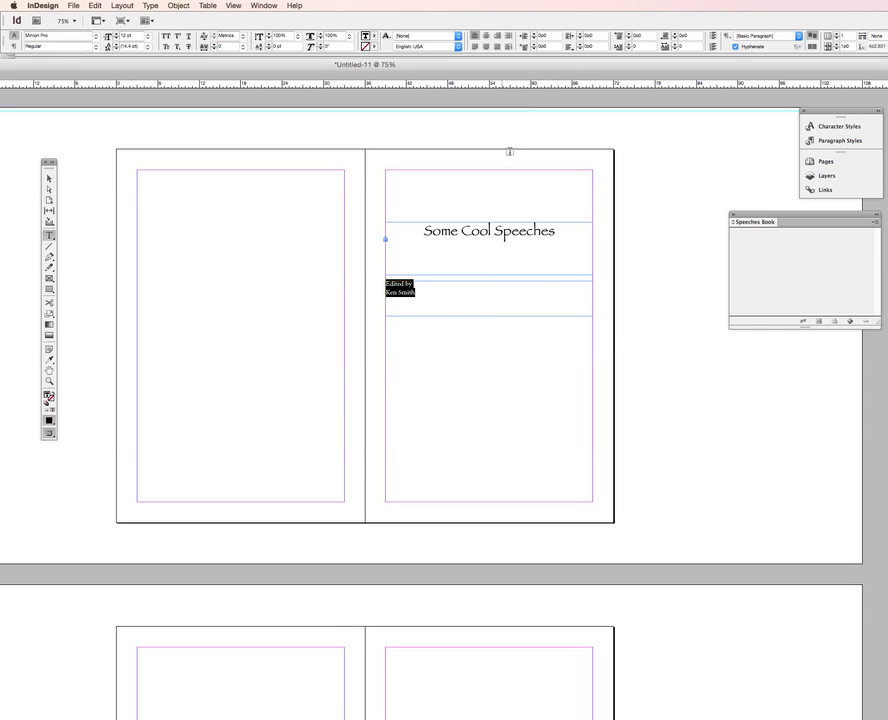
{"action": "left_click", "coordinate": [486, 36]}
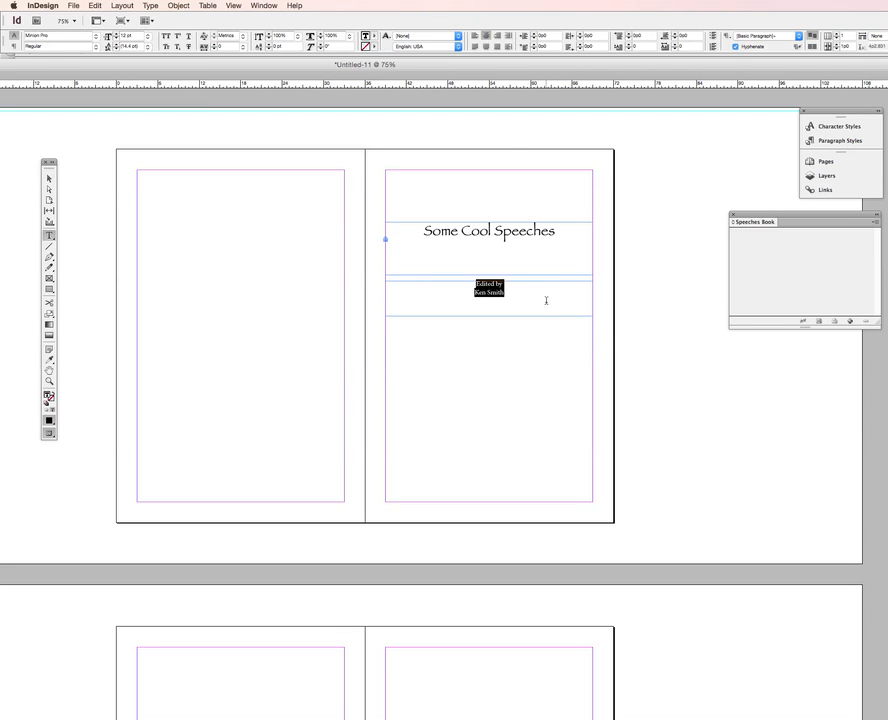
{"action": "left_click", "coordinate": [96, 36]}
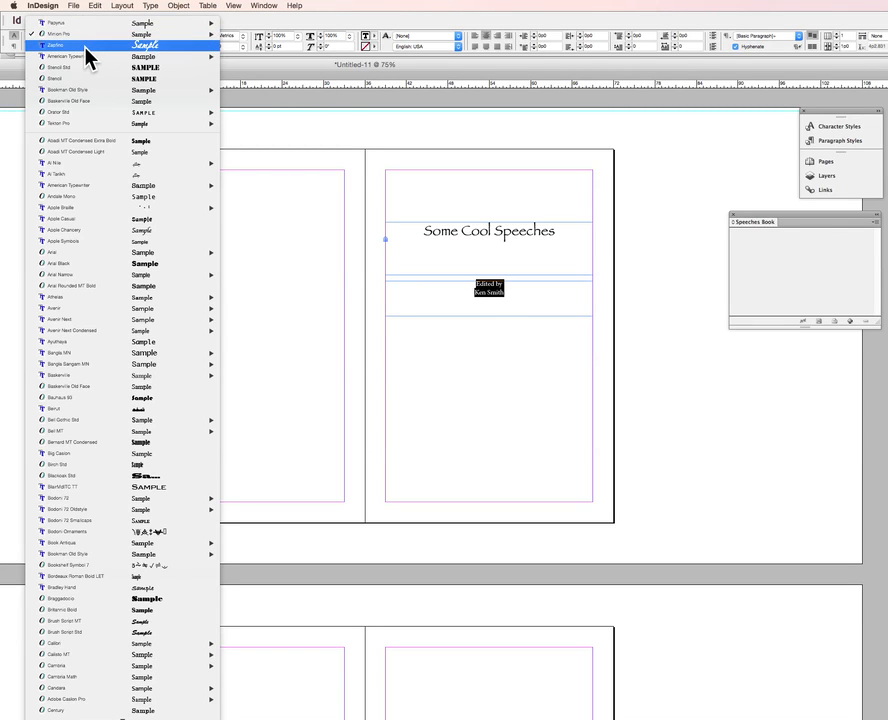
{"action": "left_click", "coordinate": [86, 46]}
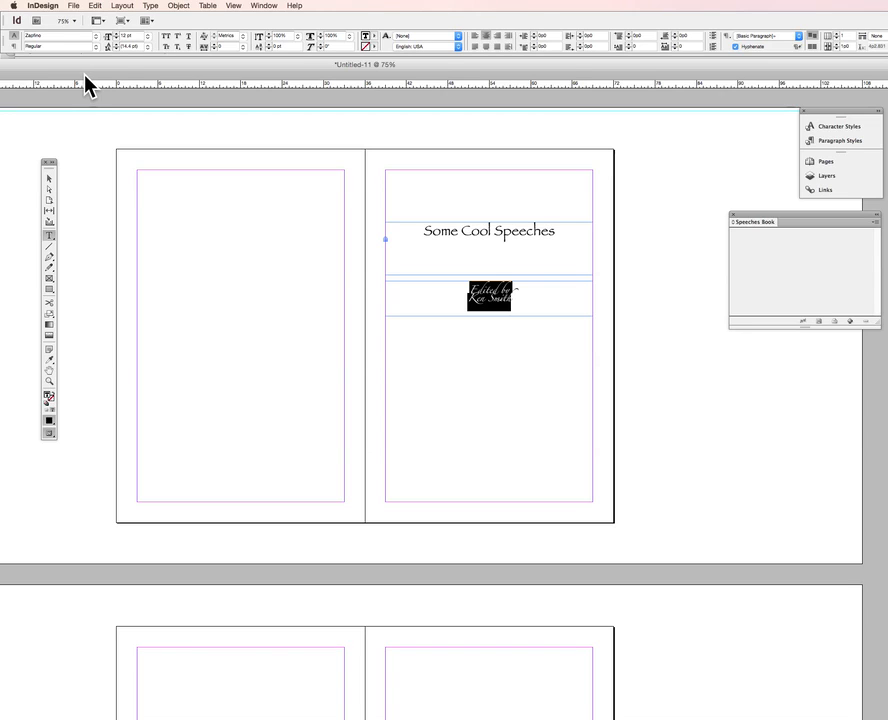
Set the byline's leading to 18 pt and deselect it
{"action": "left_click", "coordinate": [147, 47]}
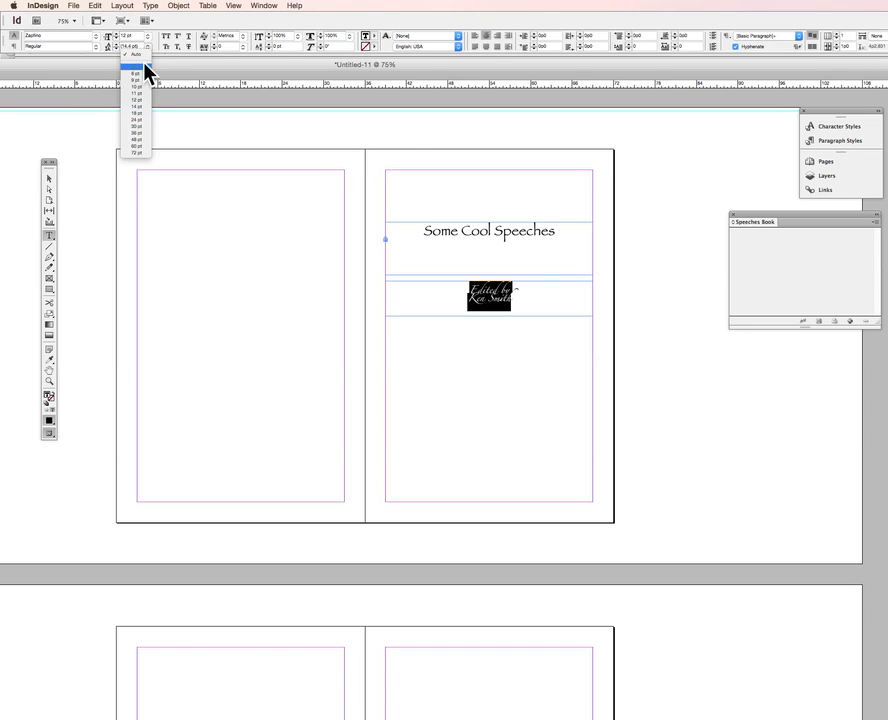
{"action": "left_click", "coordinate": [139, 124]}
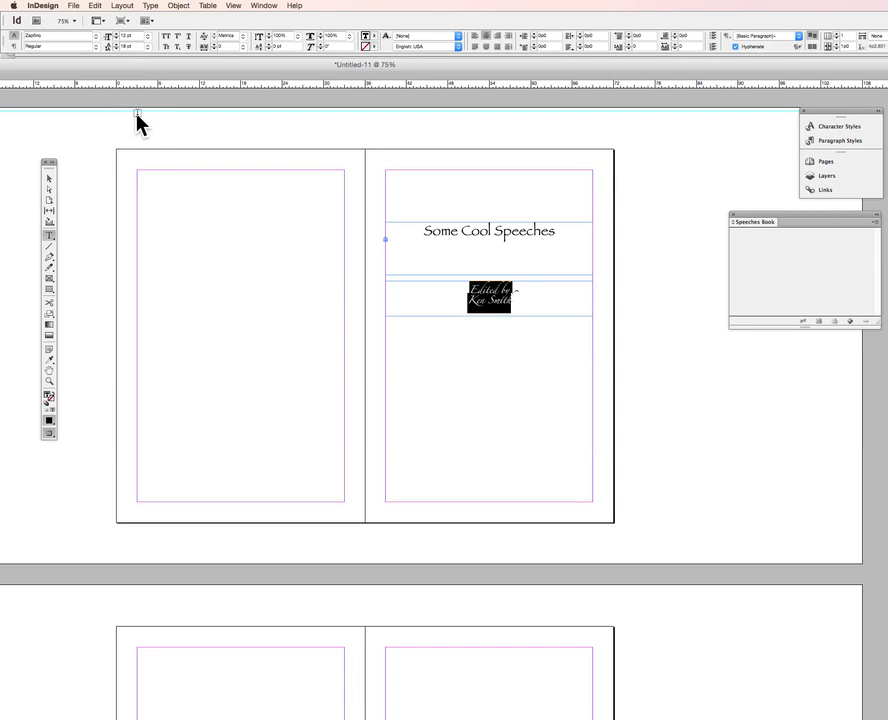
{"action": "left_click", "coordinate": [267, 197]}
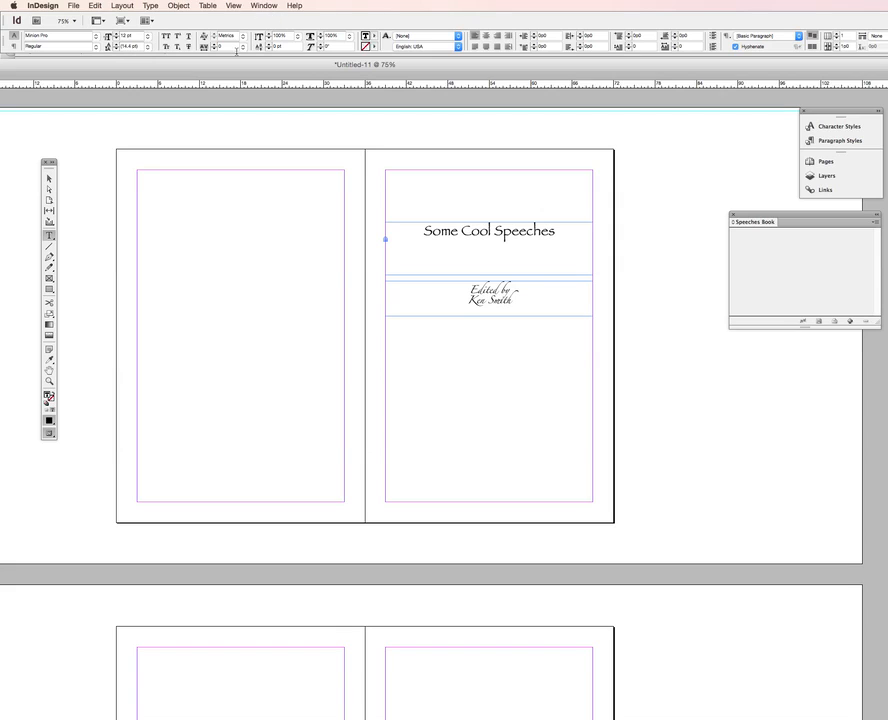
Preview the spread in Presentation mode, then switch the screen mode to Preview
{"action": "left_click", "coordinate": [121, 21]}
{"action": "left_click", "coordinate": [133, 93]}
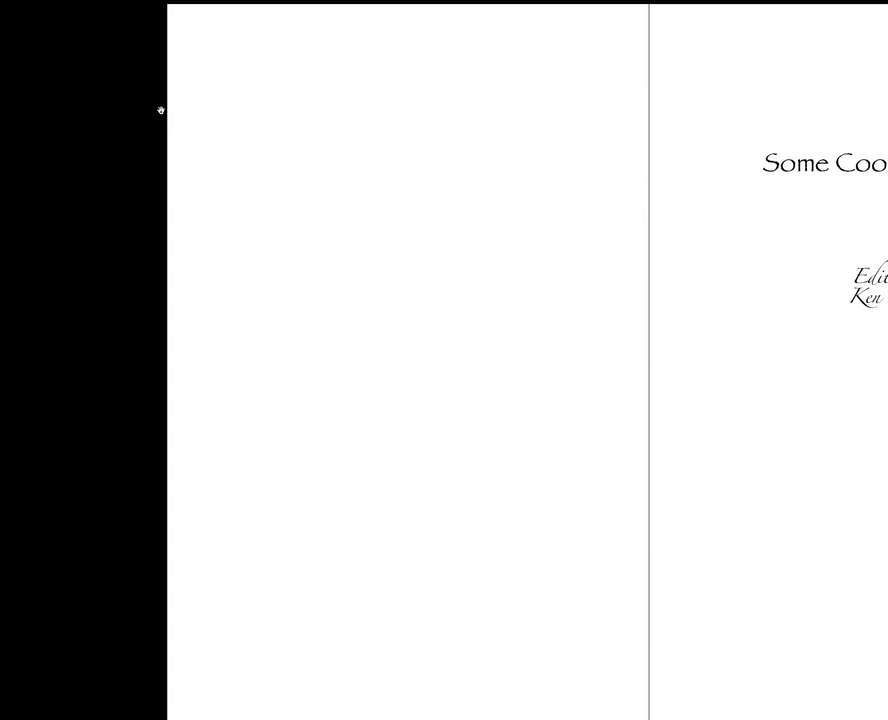
{"action": "key", "text": "Escape"}
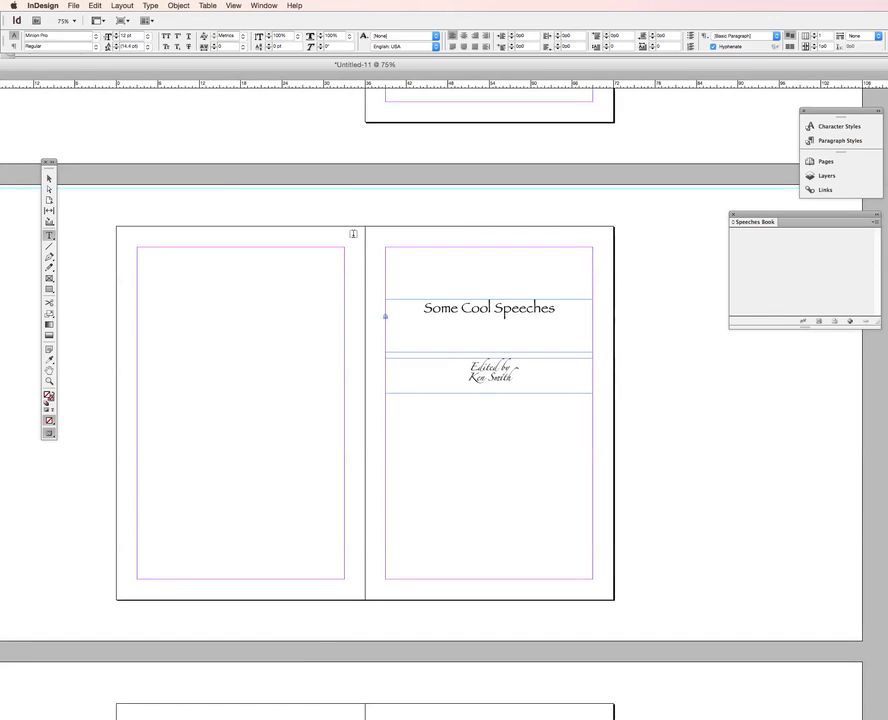
{"action": "left_click", "coordinate": [121, 21]}
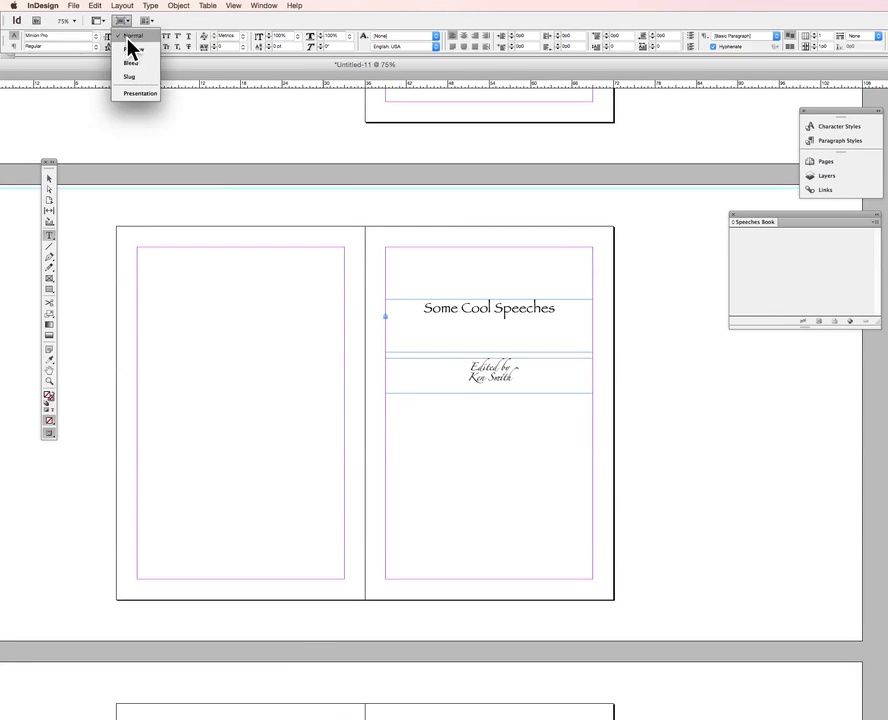
{"action": "left_click", "coordinate": [133, 49]}
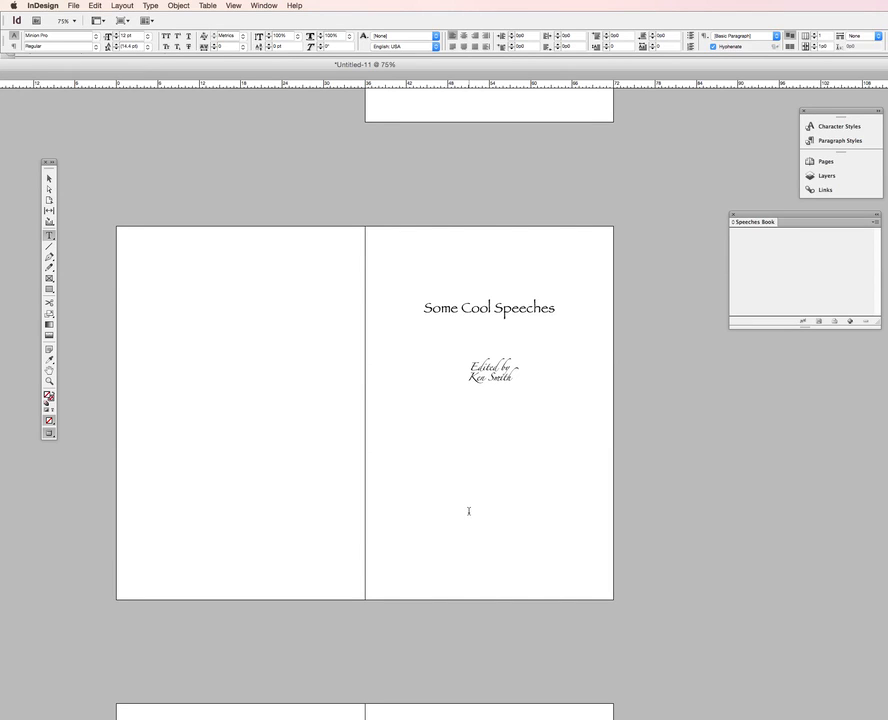
Create a text frame on the pasteboard and type "Cool quotations"
{"action": "left_click", "coordinate": [51, 236]}
{"action": "left_click_drag", "start_coordinate": [115, 148], "coordinate": [334, 160]}
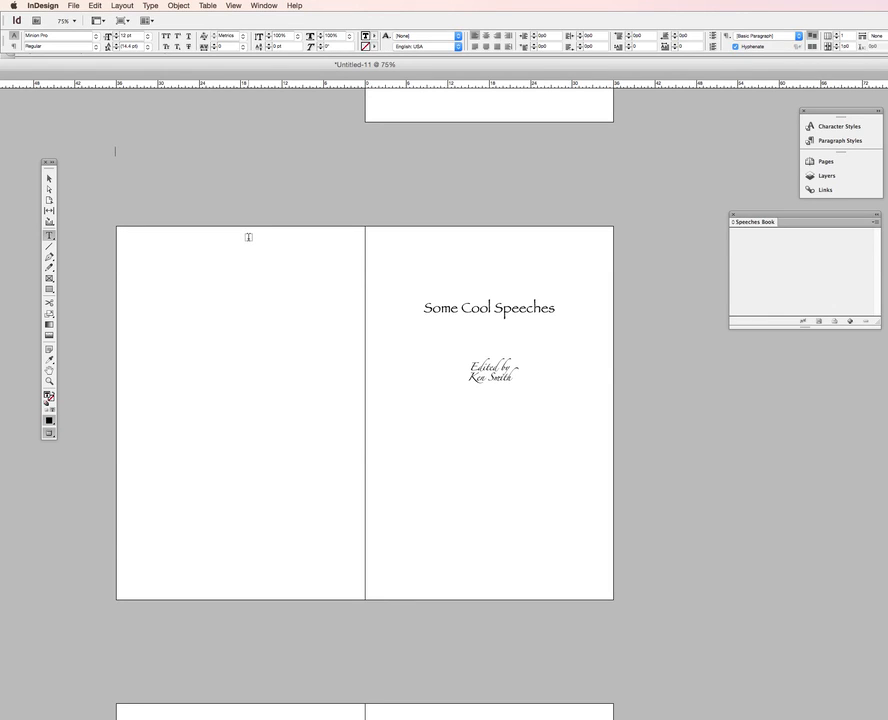
{"action": "type", "text": "Cool quotations"}
Move the Cool quotations frame onto the left page and narrow it to about 12p11 wide
{"action": "left_click", "coordinate": [49, 180]}
{"action": "left_click", "coordinate": [138, 154]}
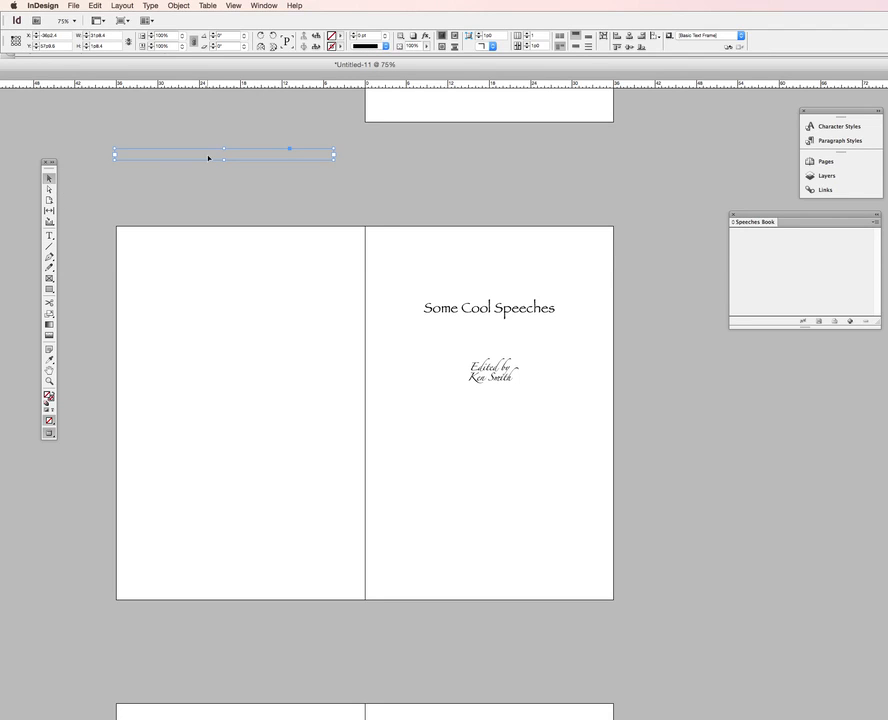
{"action": "left_click_drag", "start_coordinate": [209, 157], "coordinate": [236, 327]}
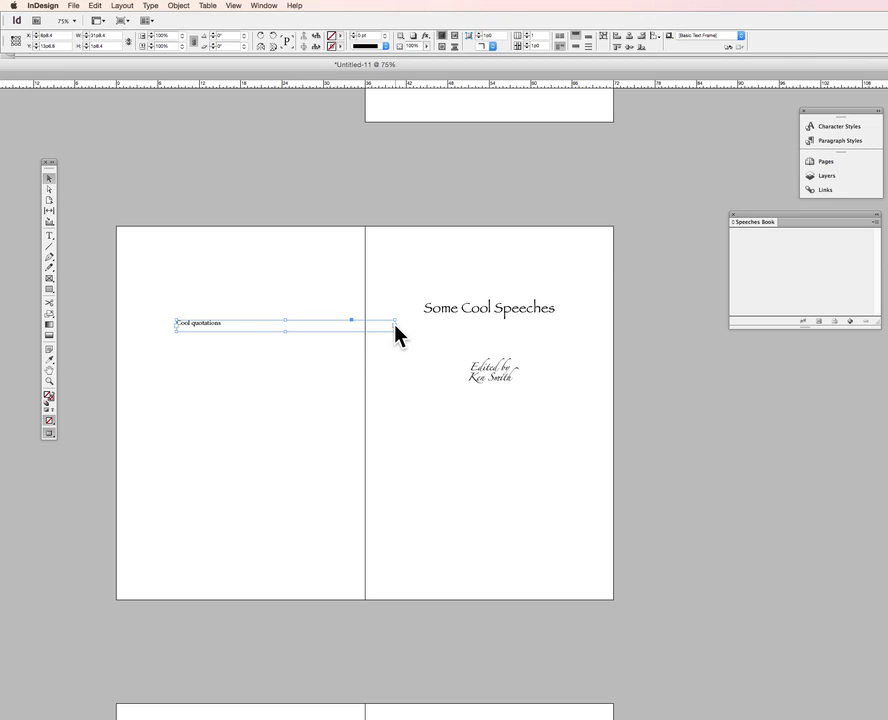
{"action": "left_click_drag", "start_coordinate": [394, 323], "coordinate": [265, 325]}
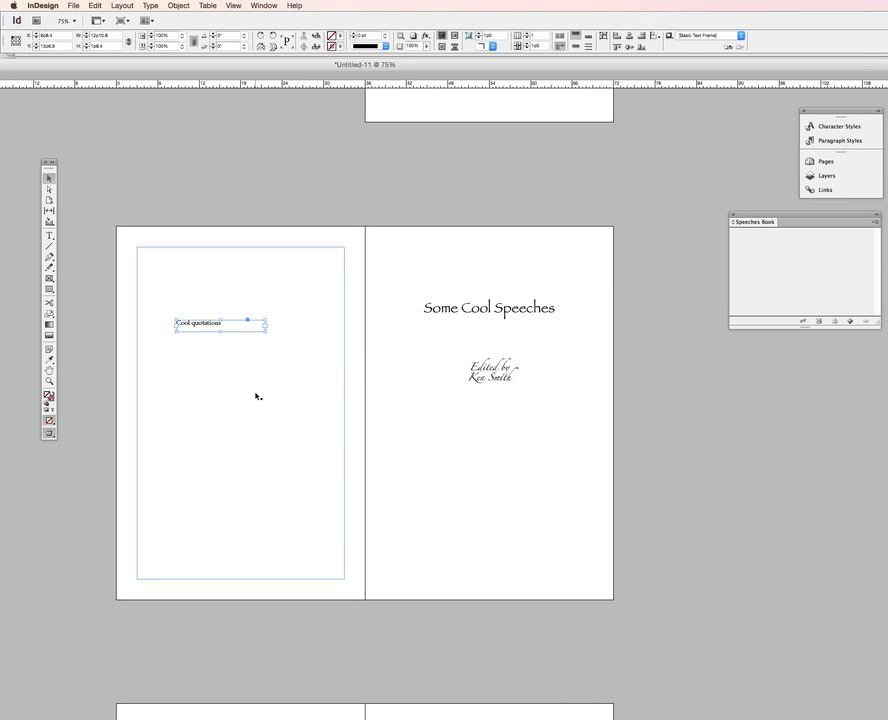
Duplicate the Cool quotations frame twice, placing the copies stepped diagonally below the original
{"action": "key", "text": "super+c"}
{"action": "key", "text": "super+v"}
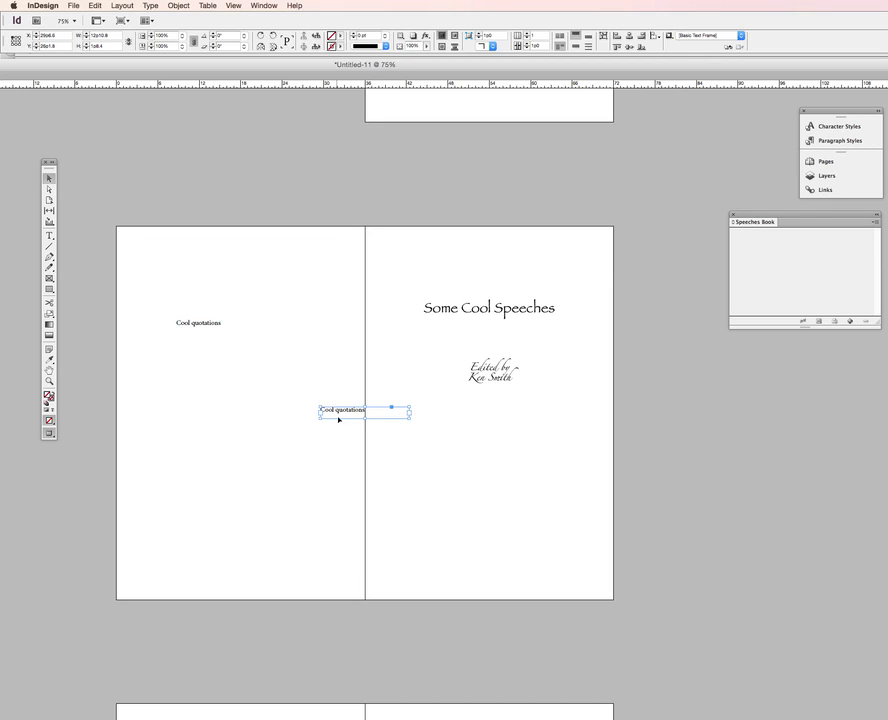
{"action": "left_click_drag", "start_coordinate": [339, 420], "coordinate": [220, 350]}
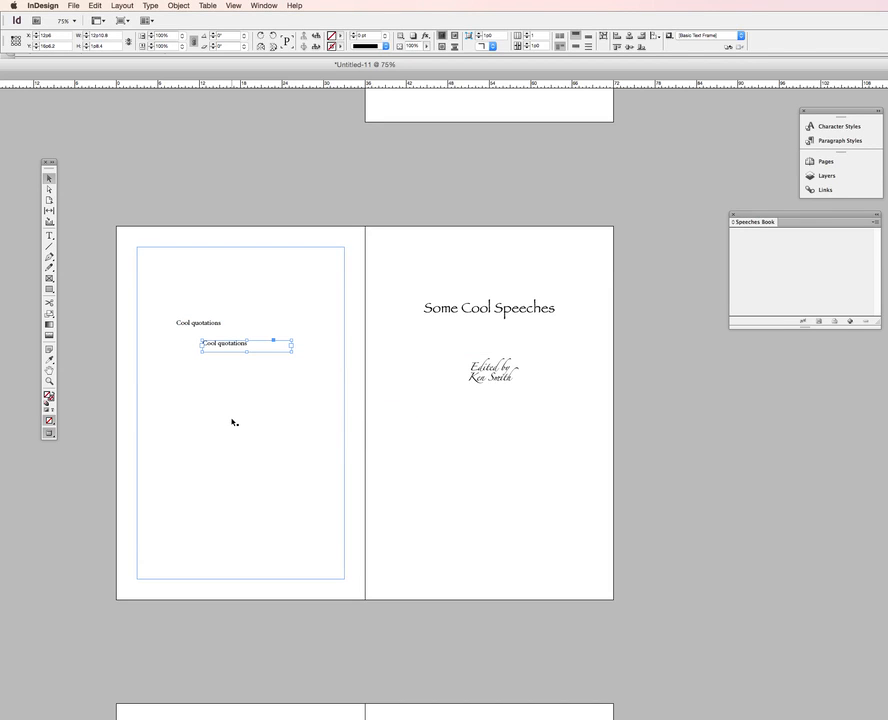
{"action": "key", "text": "super+v"}
{"action": "left_click_drag", "start_coordinate": [355, 415], "coordinate": [264, 370]}
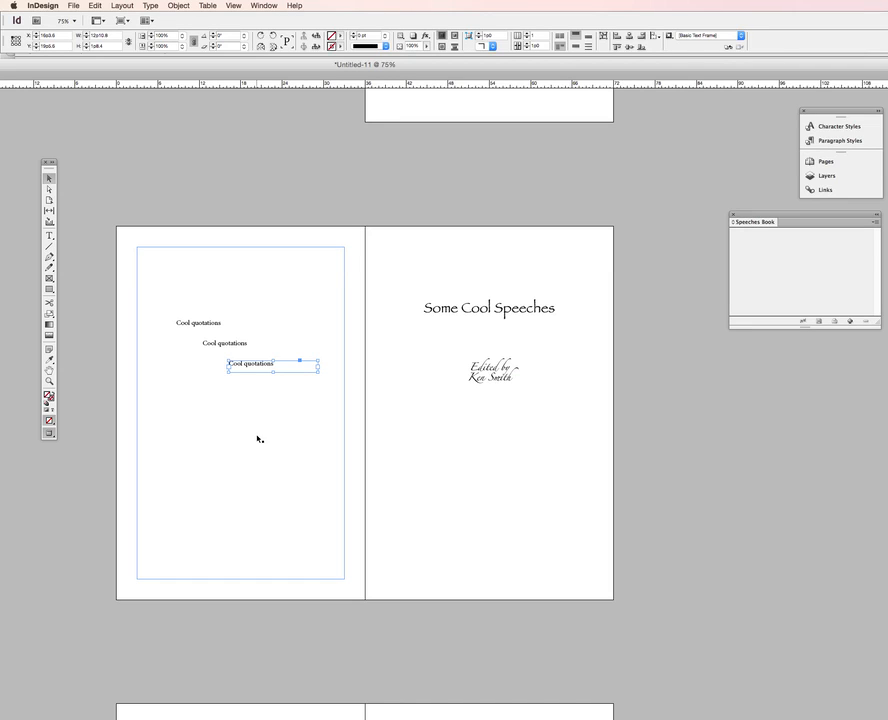
{"action": "scroll", "coordinate": [568, 423], "scroll_direction": "down", "scroll_amount": 1}
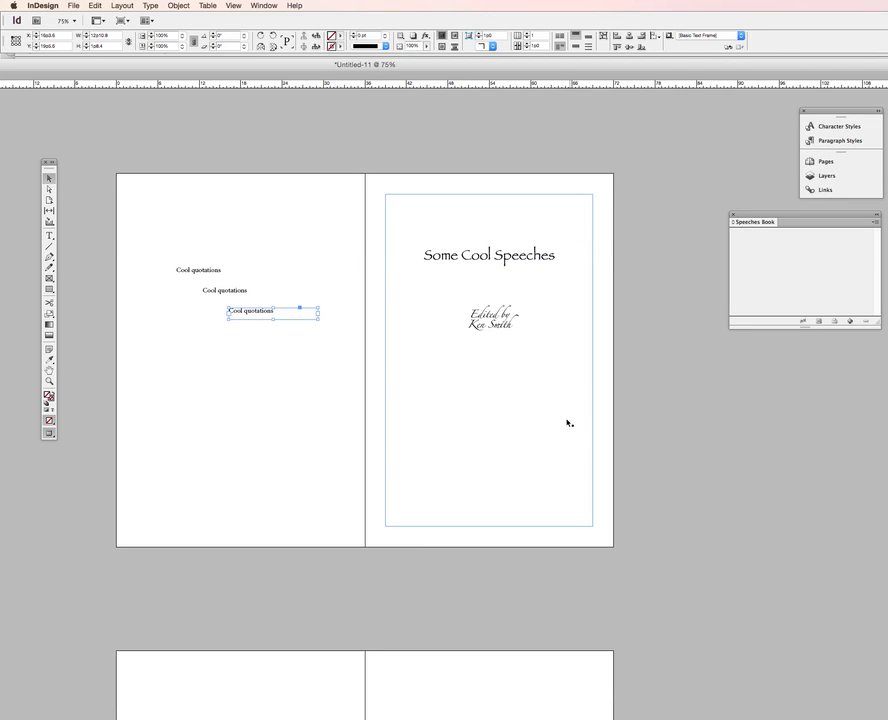
{"action": "scroll", "coordinate": [568, 423], "scroll_direction": "down", "scroll_amount": 7}
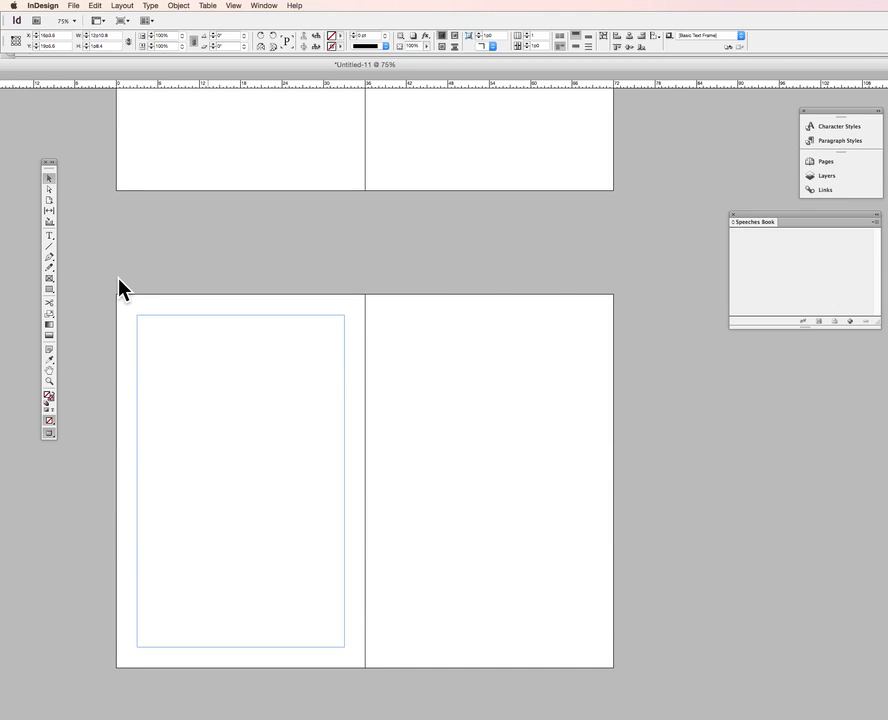
{"action": "left_click", "coordinate": [49, 236]}
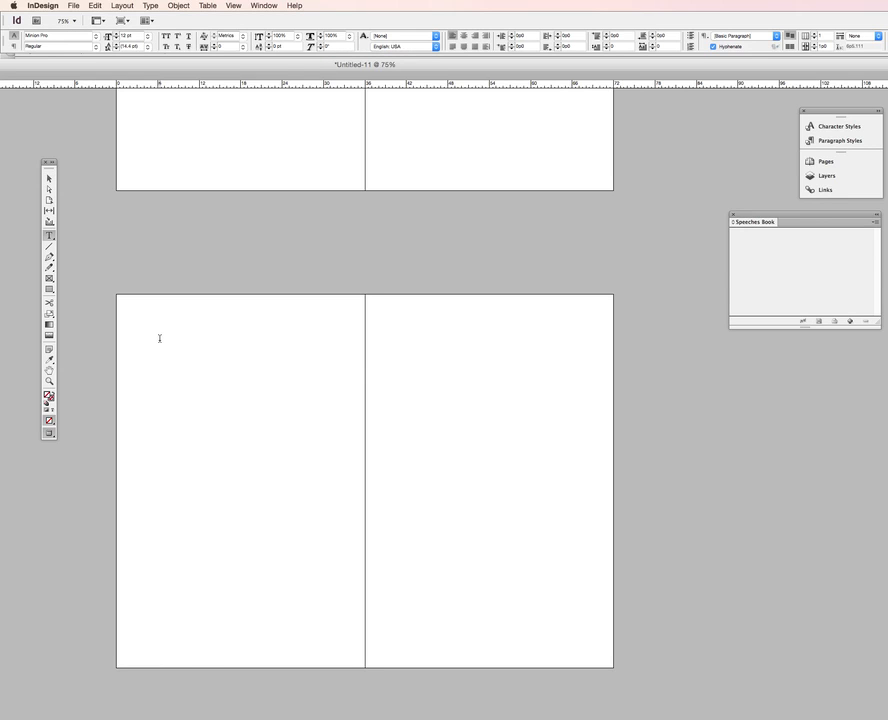
{"action": "left_click_drag", "start_coordinate": [99, 222], "coordinate": [208, 379]}
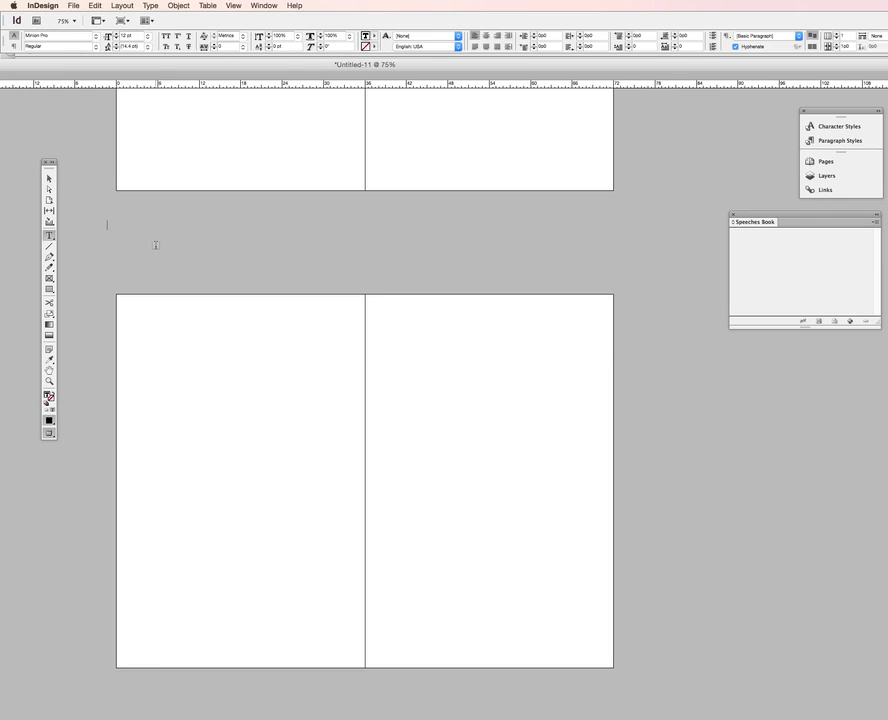
{"action": "left_click", "coordinate": [47, 180]}
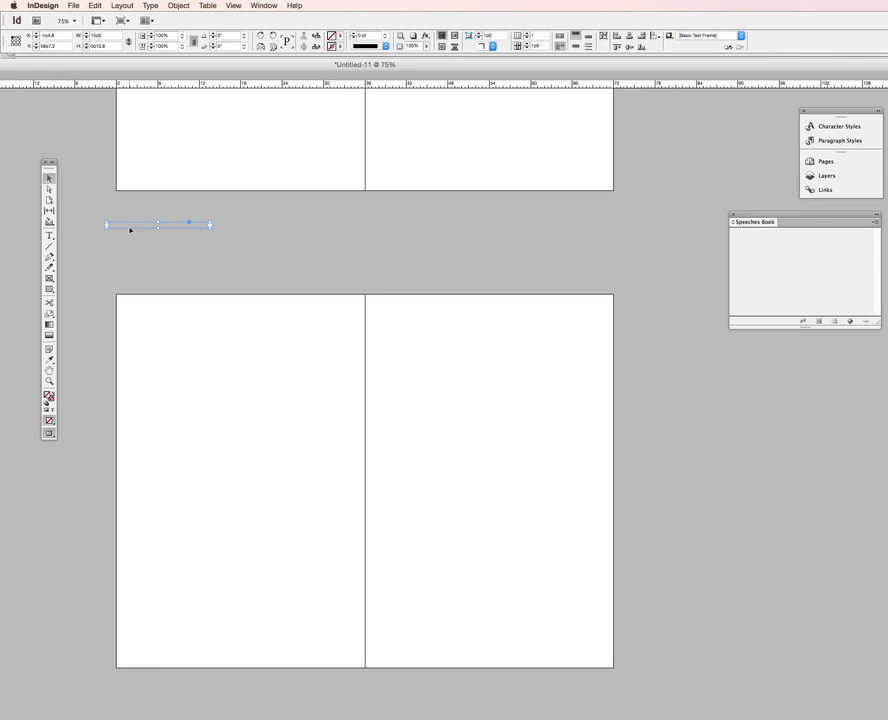
{"action": "key", "text": "Delete"}
Draw a tall text frame on the next spread's left page, about 12p11 wide and 36p1 high
{"action": "left_click", "coordinate": [48, 235]}
{"action": "left_click_drag", "start_coordinate": [91, 211], "coordinate": [4, 250]}
{"action": "left_click", "coordinate": [48, 179]}
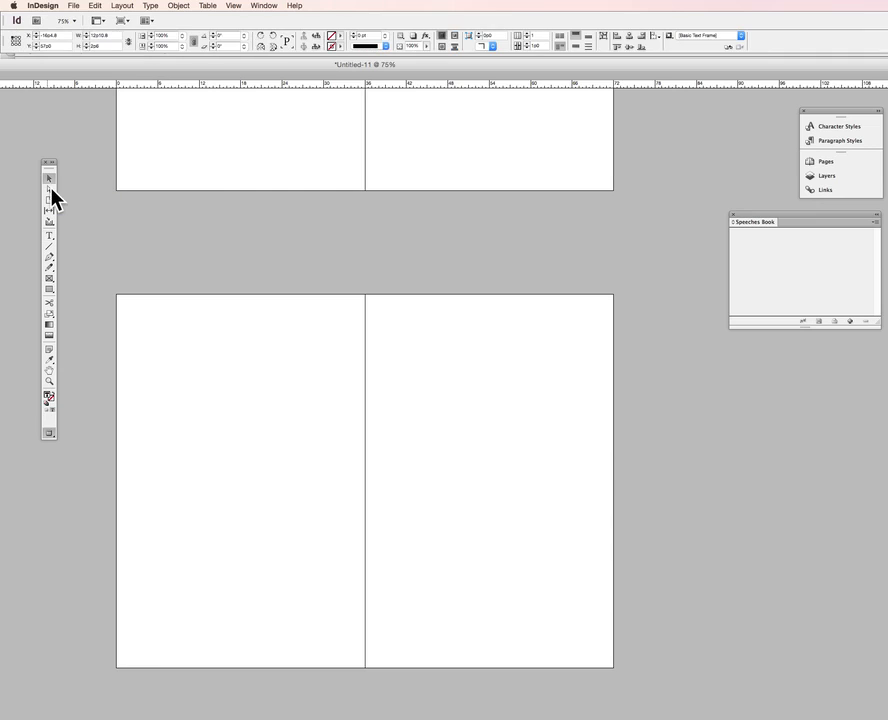
{"action": "left_click_drag", "start_coordinate": [72, 217], "coordinate": [216, 607]}
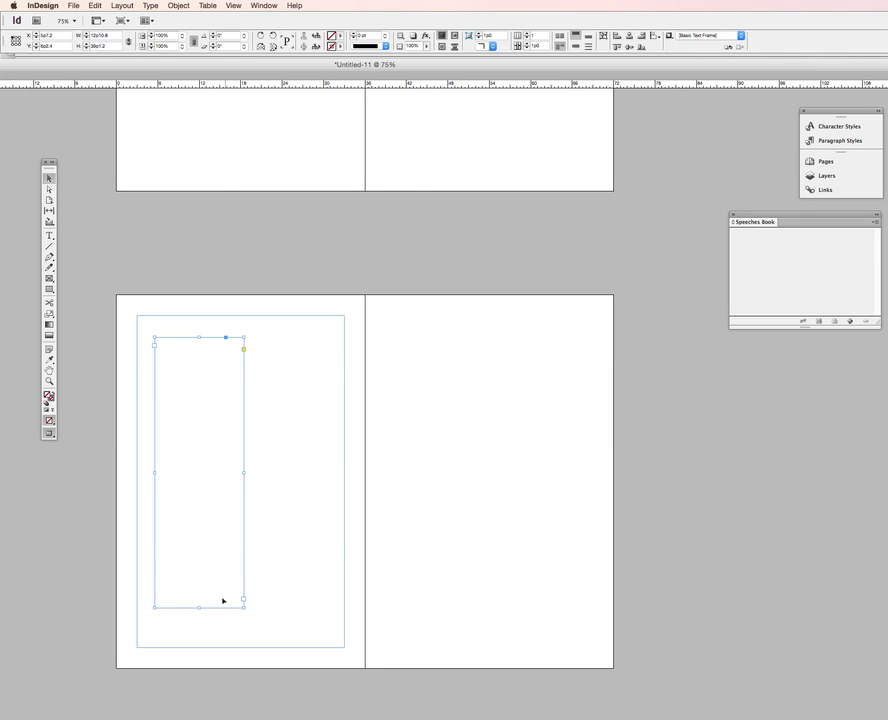
{"action": "left_click", "coordinate": [180, 6]}
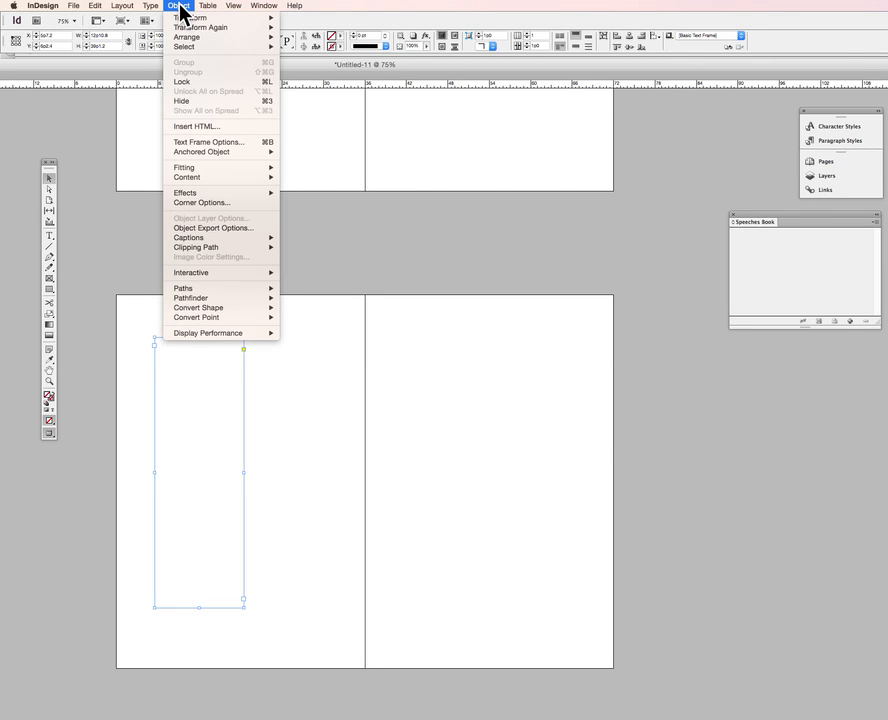
{"action": "left_click", "coordinate": [197, 146]}
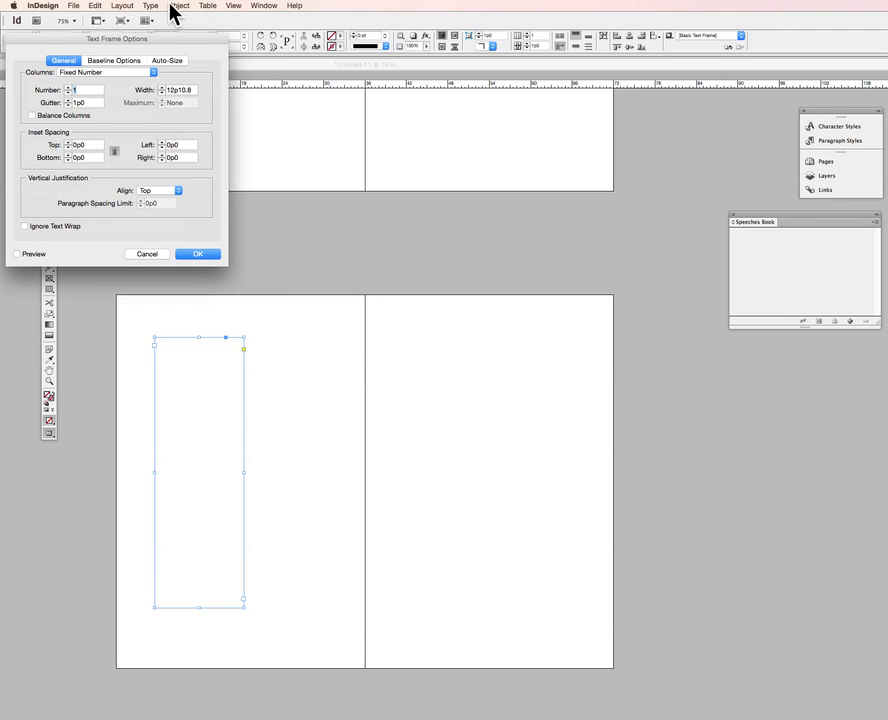
{"action": "left_click", "coordinate": [146, 255]}
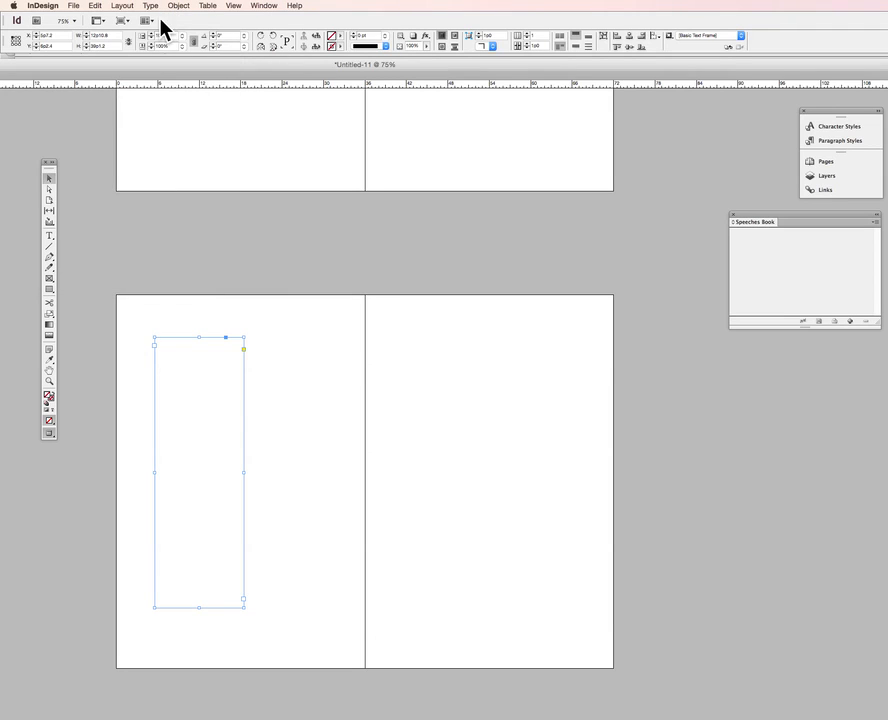
Enable a custom baseline grid for the tall frame with an increment of 10 pt in its text frame options
{"action": "left_click", "coordinate": [177, 8]}
{"action": "left_click", "coordinate": [178, 8]}
{"action": "left_click", "coordinate": [177, 6]}
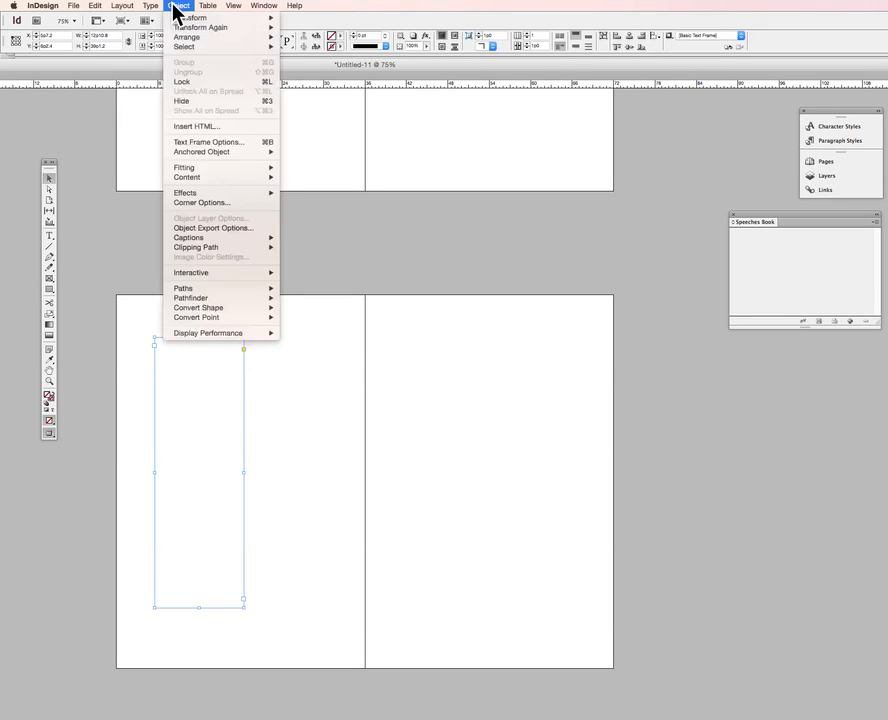
{"action": "left_click", "coordinate": [188, 143]}
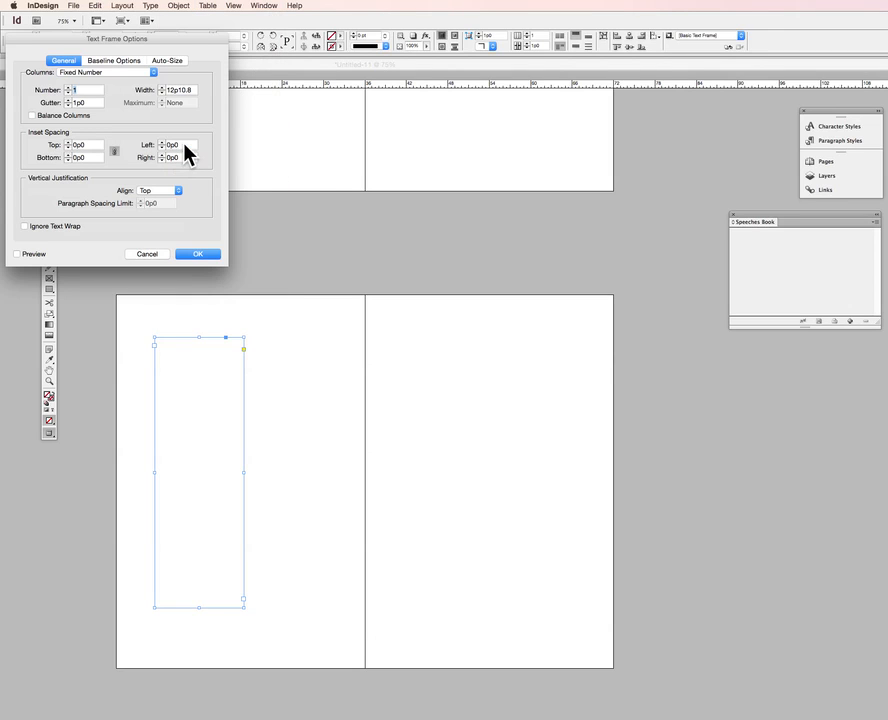
{"action": "left_click", "coordinate": [110, 61]}
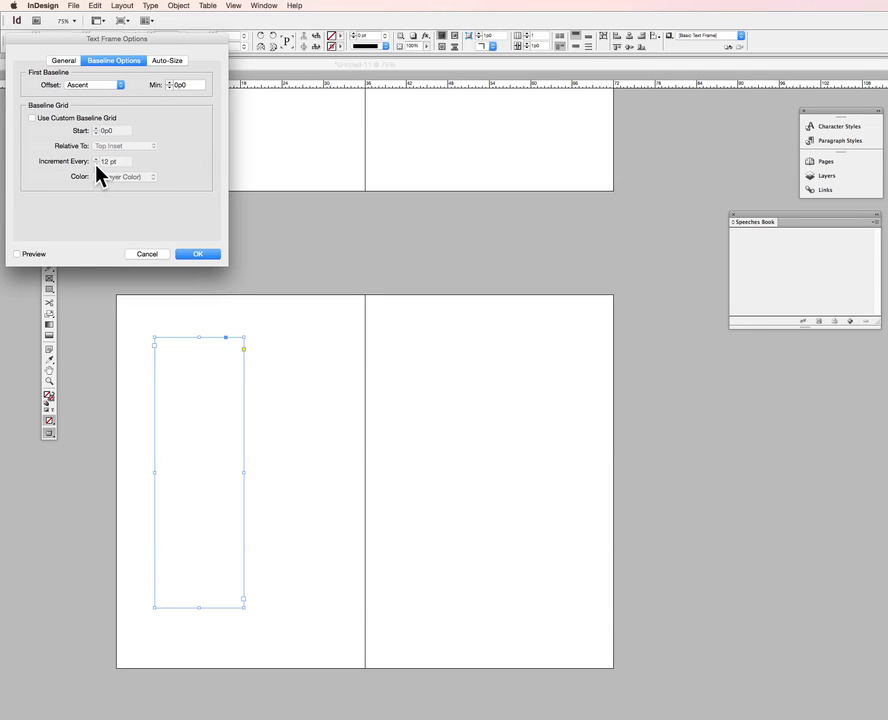
{"action": "left_click", "coordinate": [32, 118]}
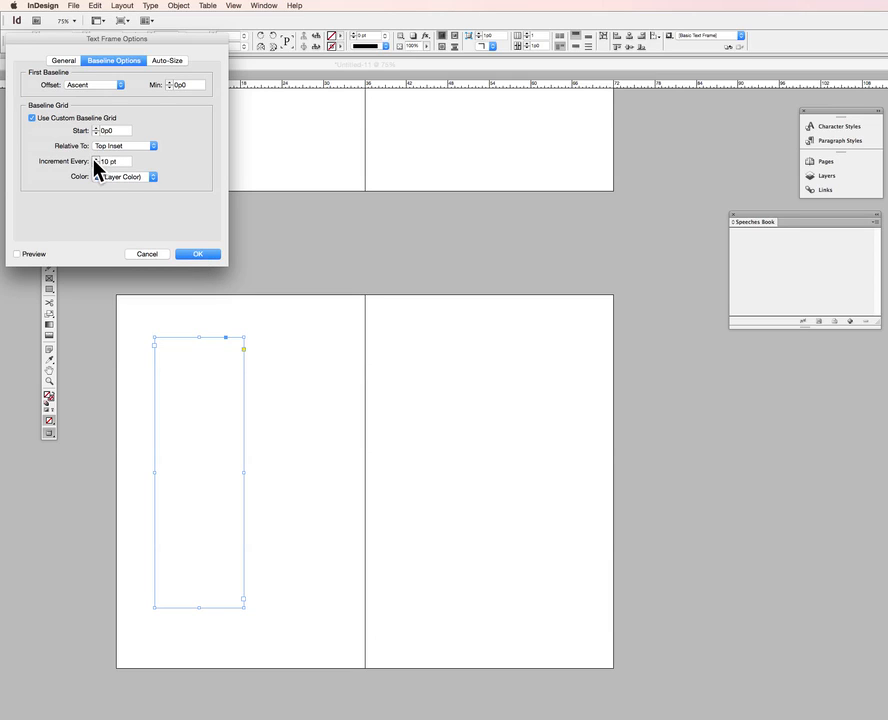
{"action": "left_click", "coordinate": [191, 254]}
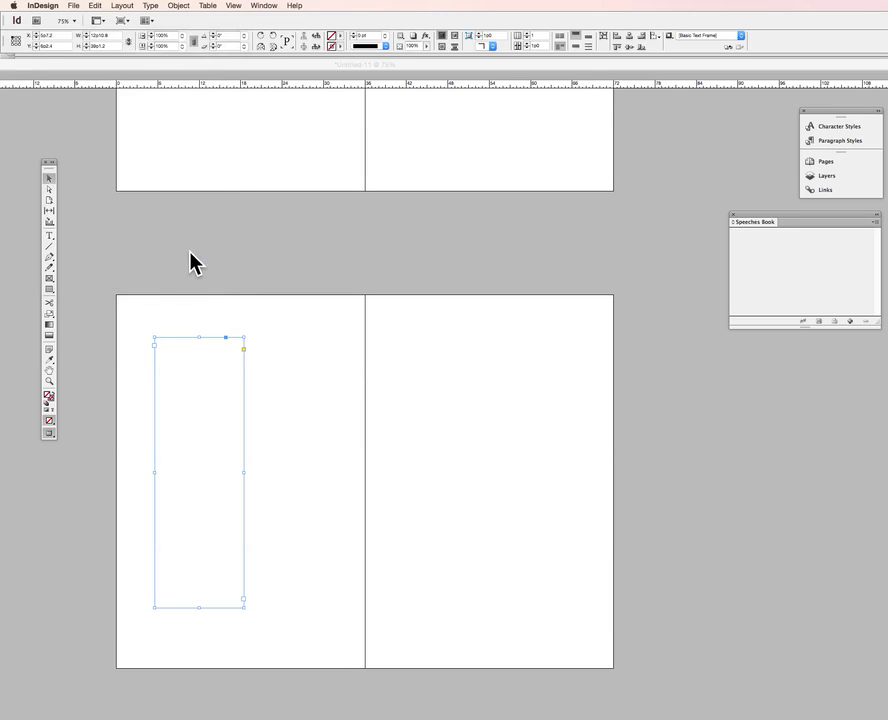
Turn on Show Baseline Grid for the document
{"action": "right_click", "coordinate": [181, 397]}
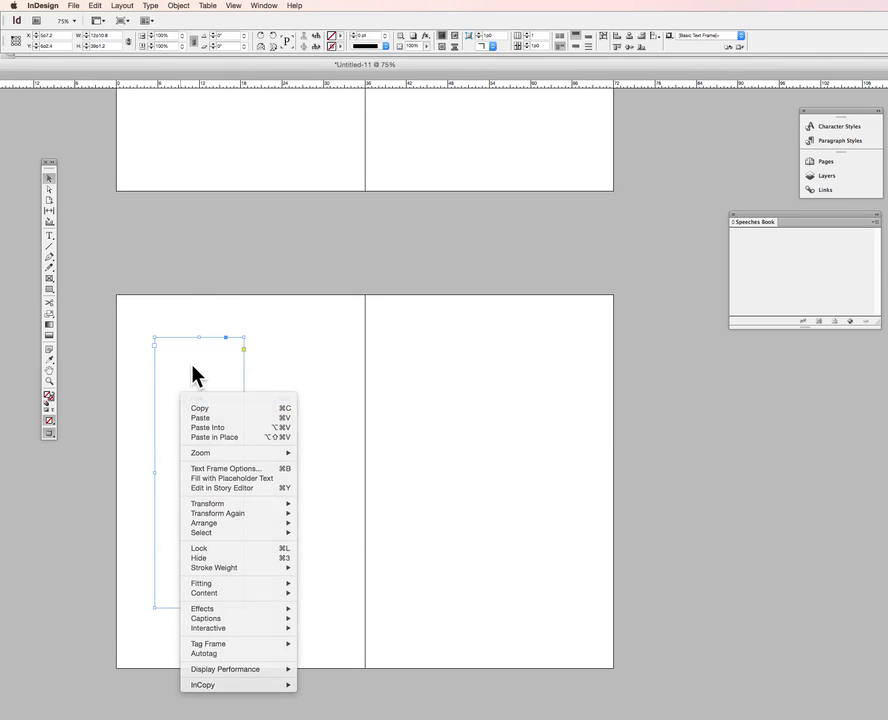
{"action": "left_click", "coordinate": [195, 375]}
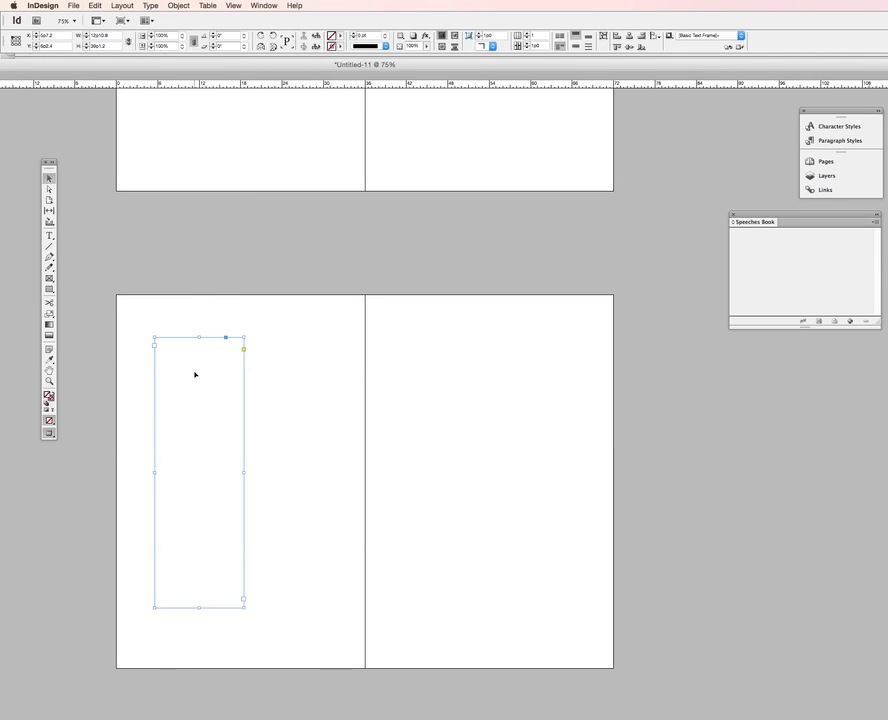
{"action": "left_click", "coordinate": [235, 6]}
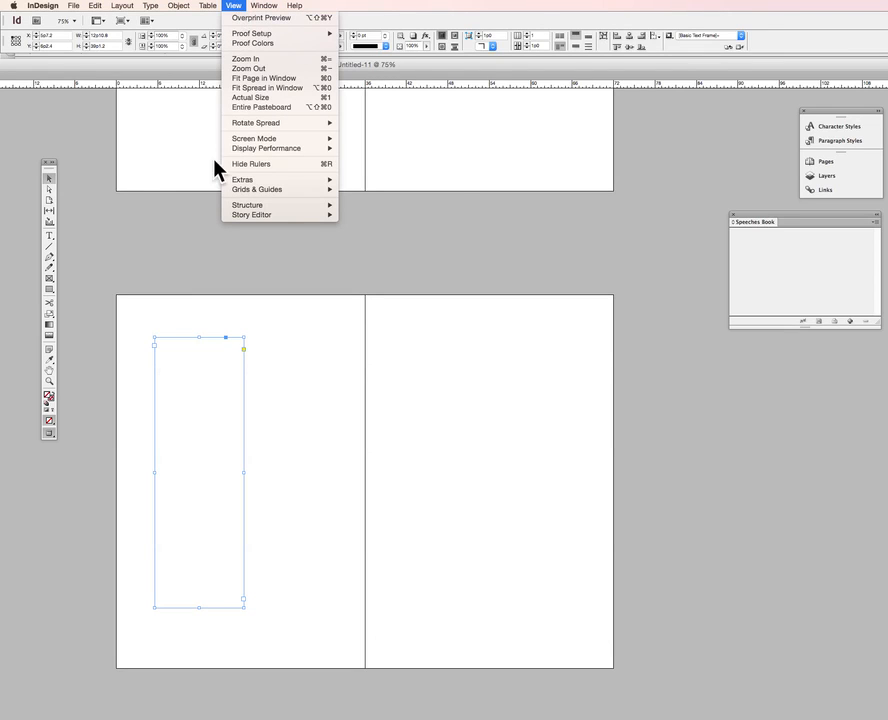
{"action": "mouse_move", "coordinate": [241, 188]}
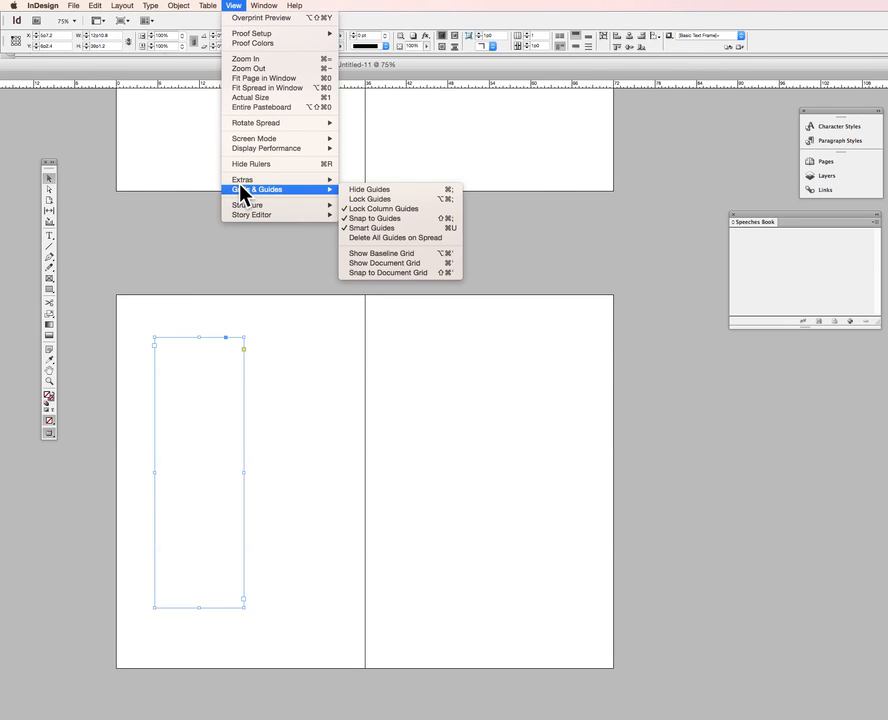
{"action": "left_click", "coordinate": [376, 255]}
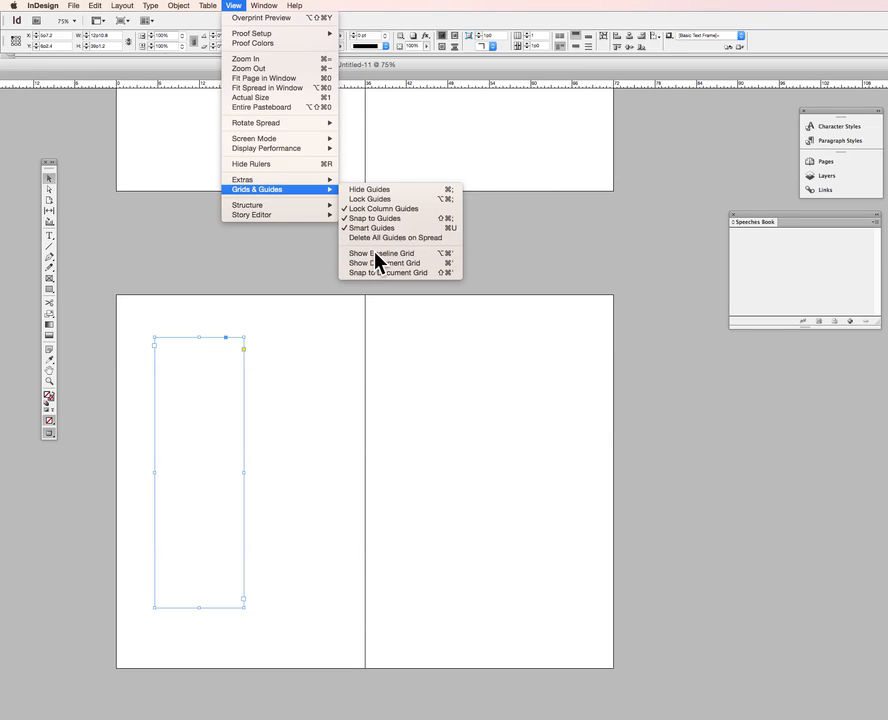
Enter the line "Copyright 2015 by You Know Who" in the tall text frame
{"action": "right_click", "coordinate": [171, 369]}
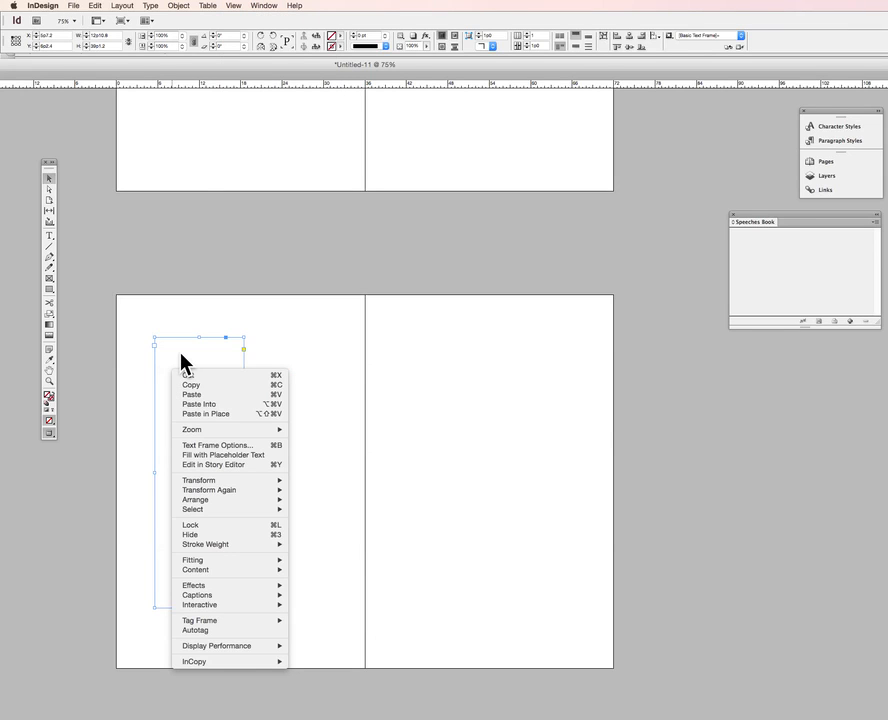
{"action": "left_click", "coordinate": [292, 334]}
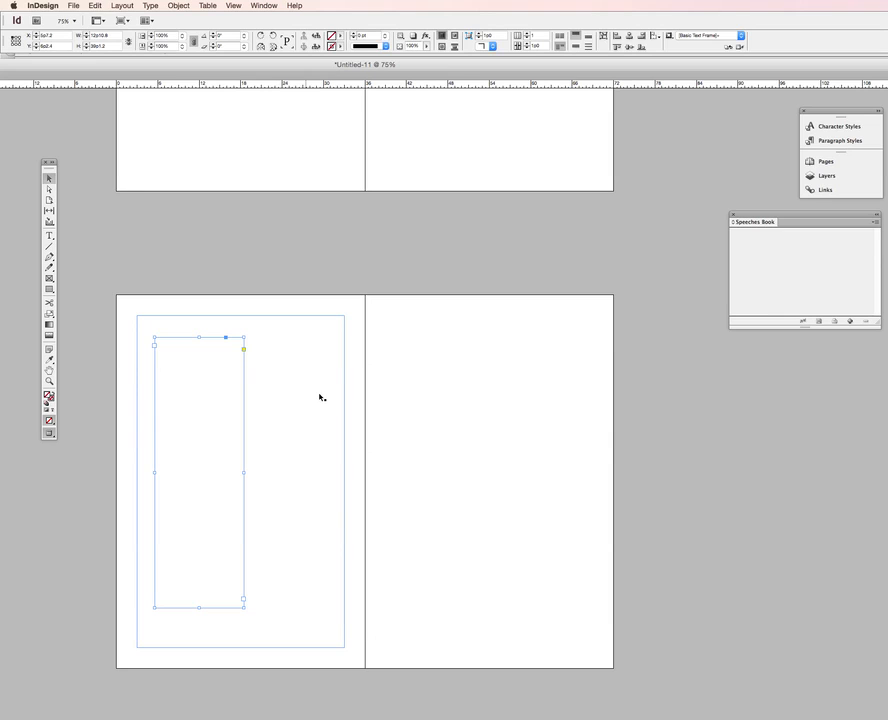
{"action": "double_click", "coordinate": [180, 360]}
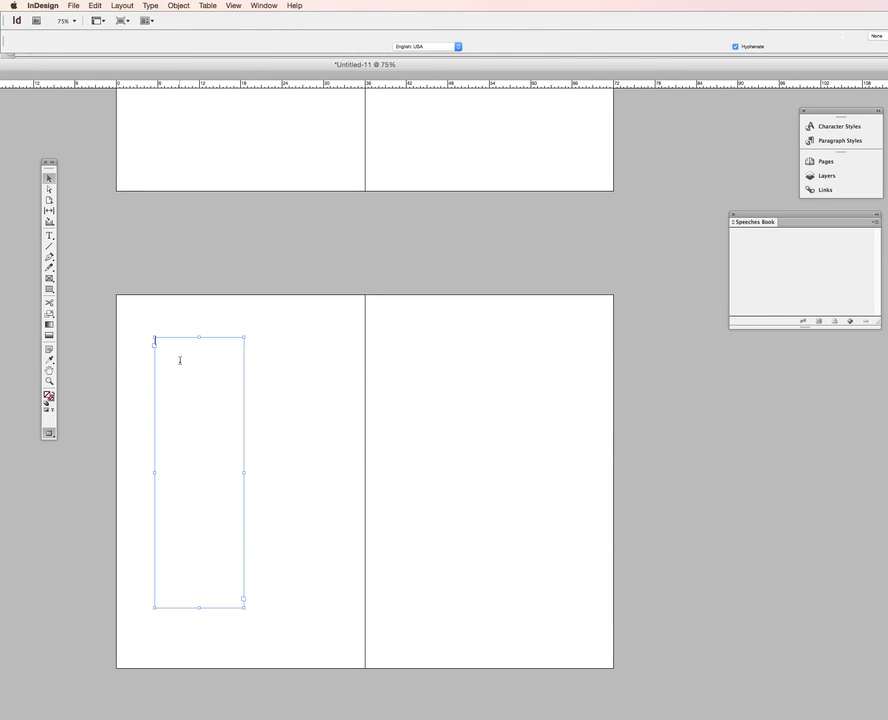
{"action": "type", "text": "Copy"}
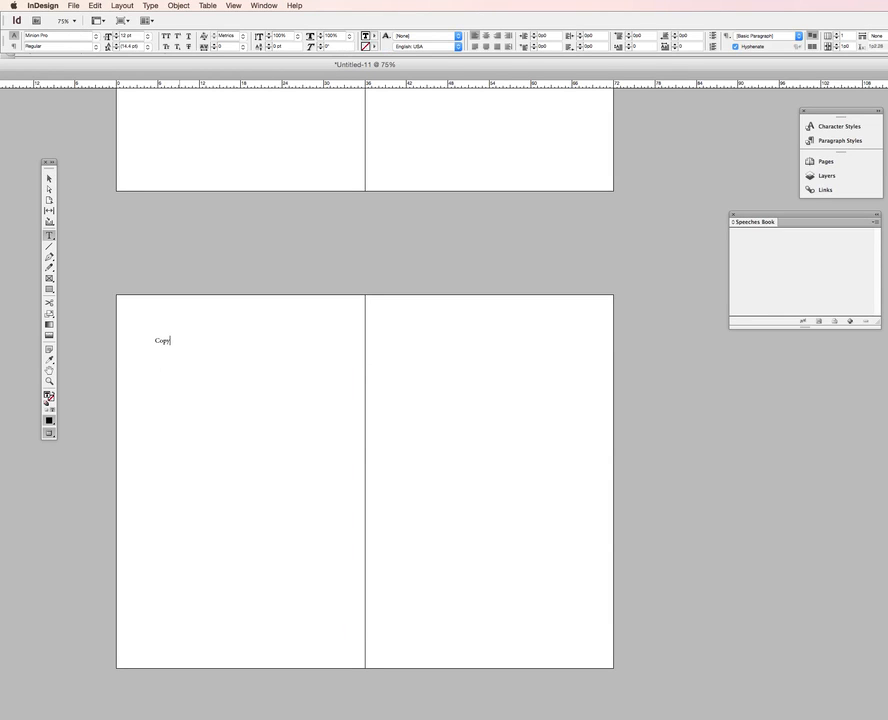
{"action": "type", "text": "right 2015 by You Know Who"}
Add a blank line and the sentence "This book owes an immense debt to some people." below the copyright line
{"action": "left_click_drag", "start_coordinate": [182, 359], "coordinate": [125, 326]}
{"action": "left_click", "coordinate": [196, 365]}
{"action": "key", "text": "Return"}
{"action": "key", "text": "Return"}
{"action": "type", "text": "This book owes an immense debt to"}
{"action": "type", "text": "ople."}
Copy the frame's text and paste it twice more below, separated by blank lines
{"action": "left_click_drag", "start_coordinate": [226, 379], "coordinate": [142, 327]}
{"action": "key", "text": "super+c"}
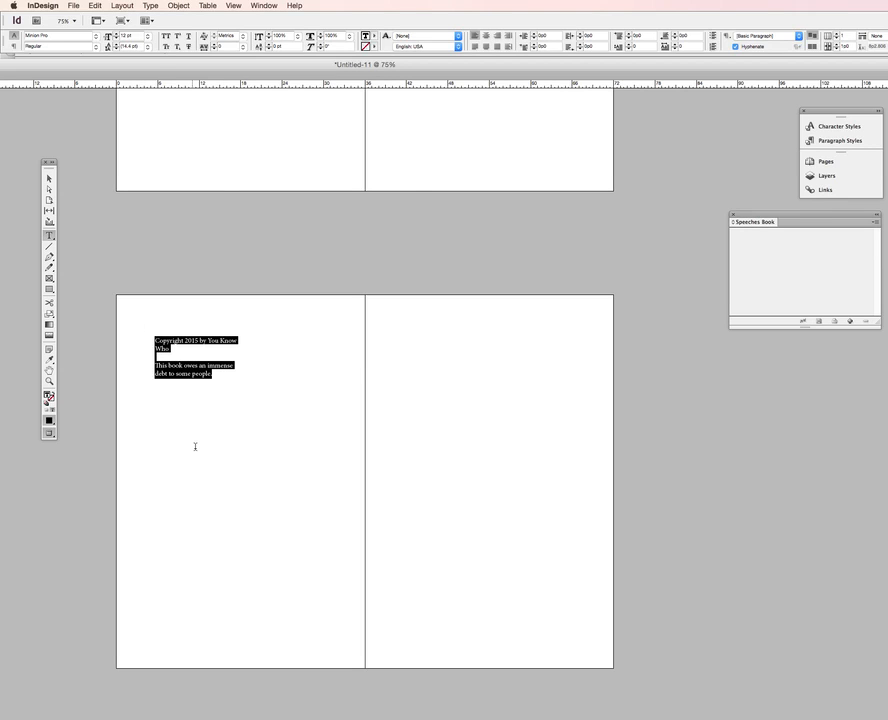
{"action": "left_click", "coordinate": [225, 392]}
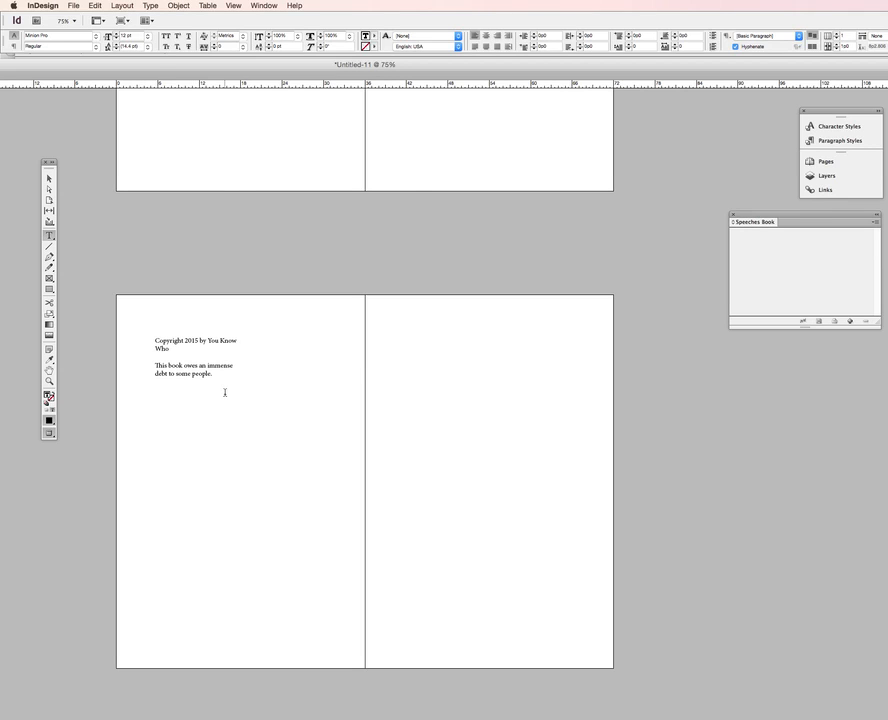
{"action": "key", "text": "Return"}
{"action": "key", "text": "Return"}
{"action": "key", "text": "super+v"}
{"action": "key", "text": "Return"}
{"action": "key", "text": "Return"}
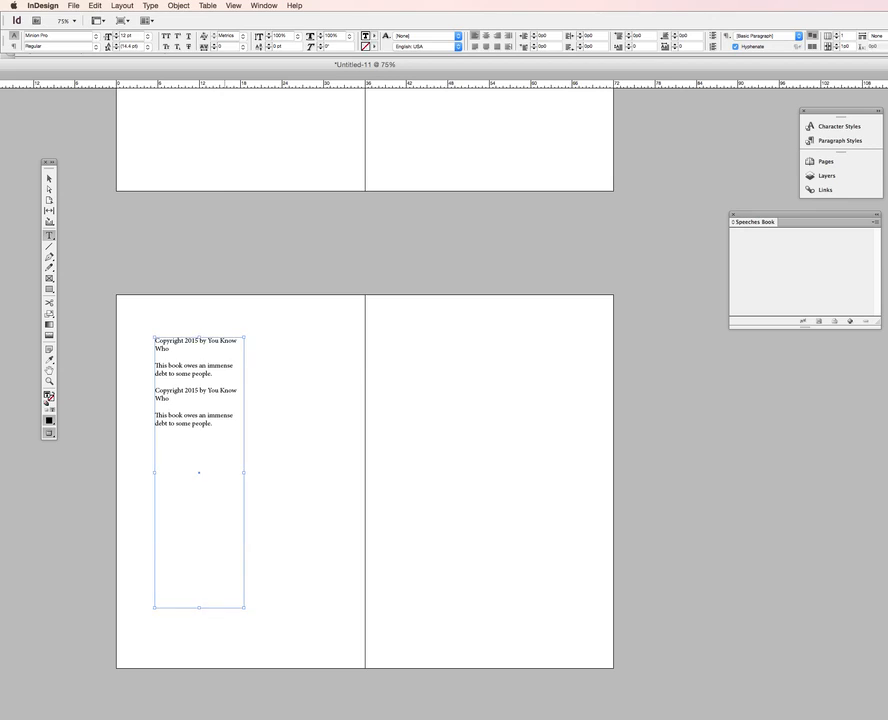
{"action": "key", "text": "super+v"}
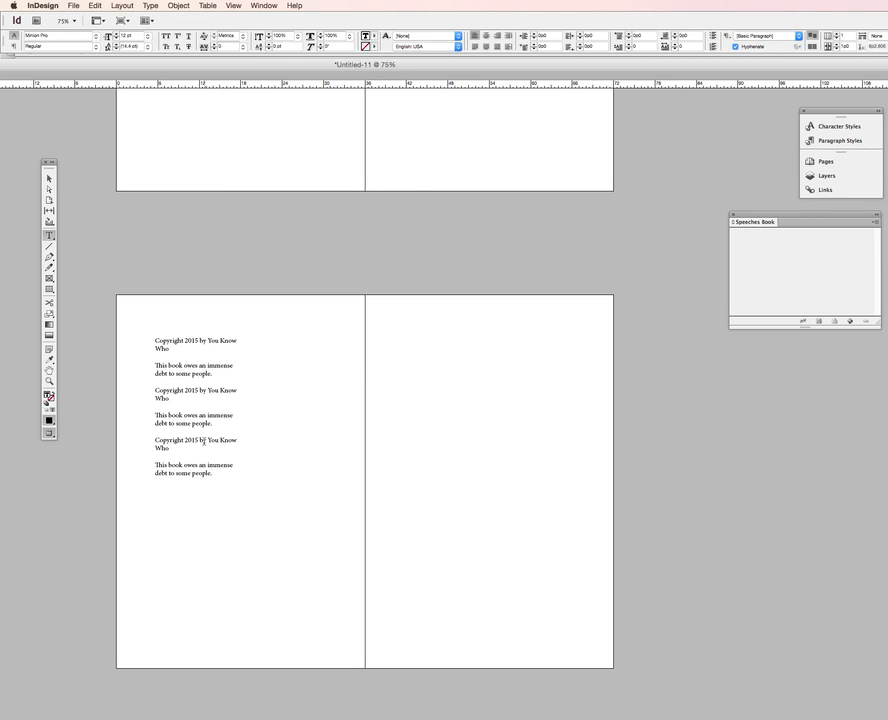
Select all the frame's text and start a new paragraph style named Copyright page
{"action": "left_click_drag", "start_coordinate": [228, 480], "coordinate": [141, 318]}
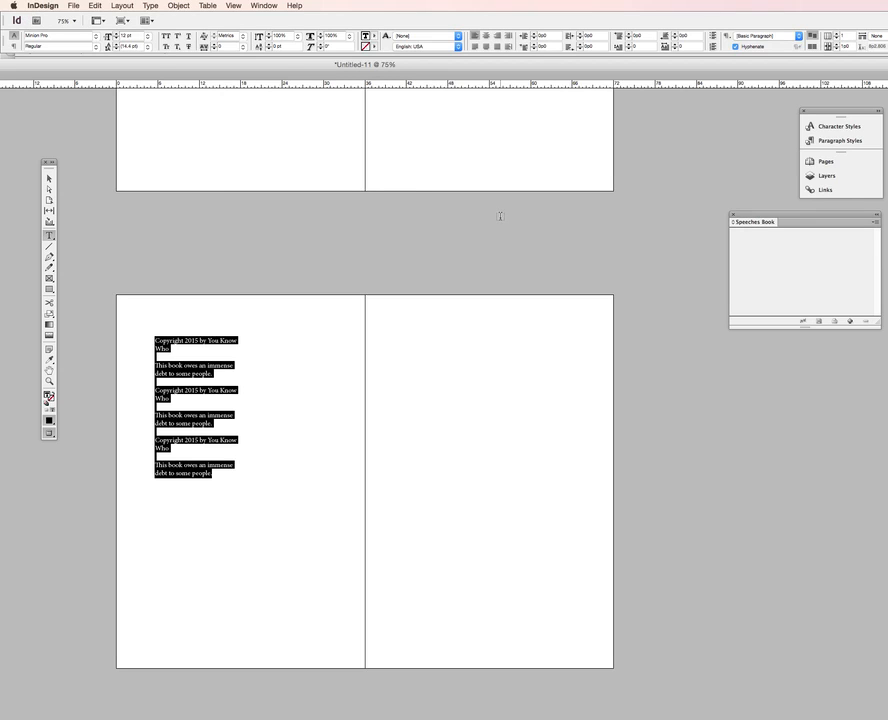
{"action": "left_click", "coordinate": [830, 141]}
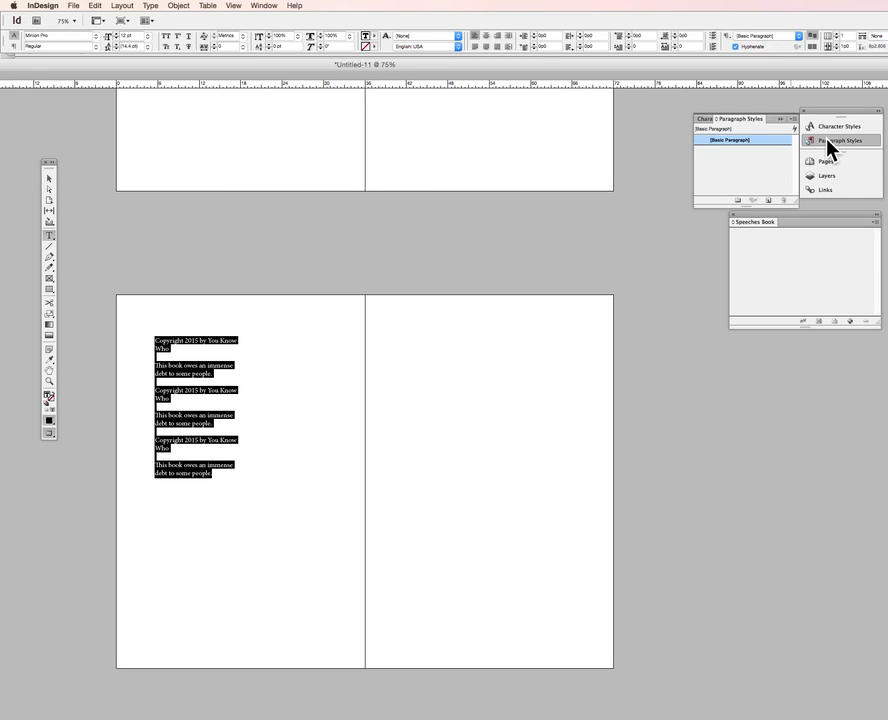
{"action": "left_click", "coordinate": [794, 120]}
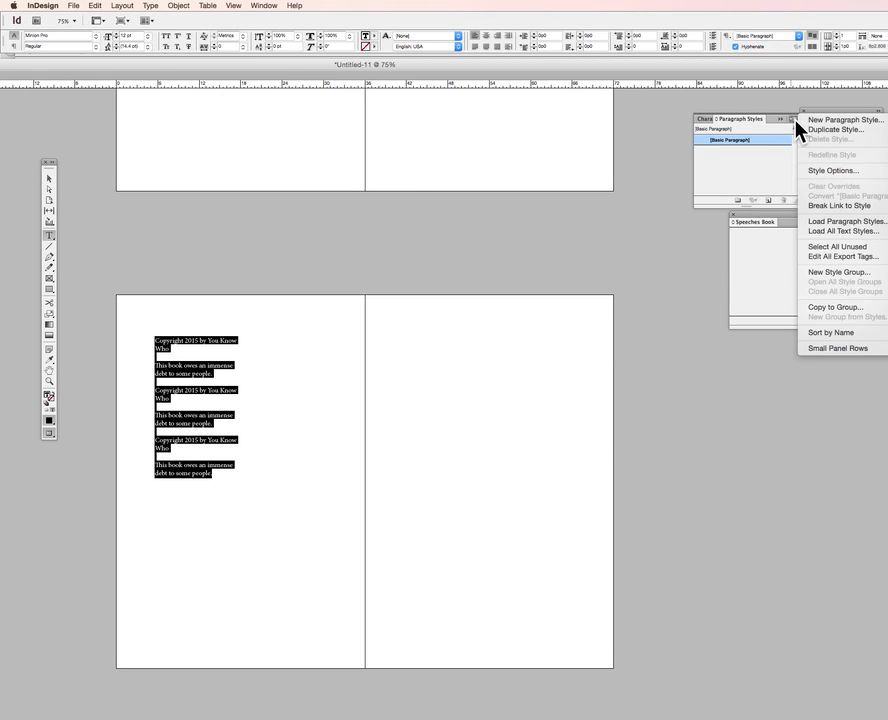
{"action": "left_click", "coordinate": [823, 127]}
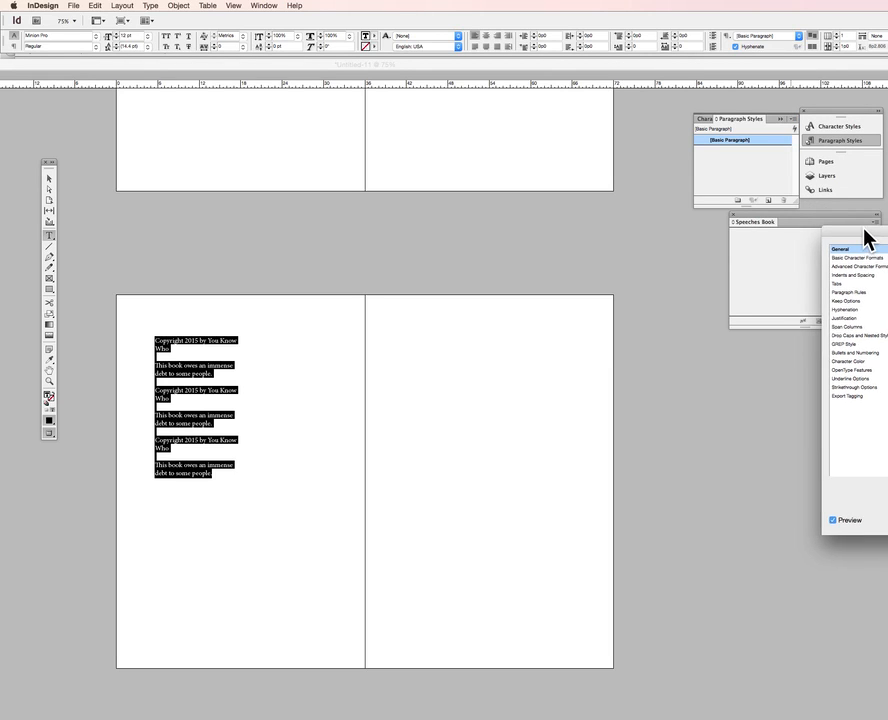
{"action": "left_click_drag", "start_coordinate": [864, 234], "coordinate": [600, 233]}
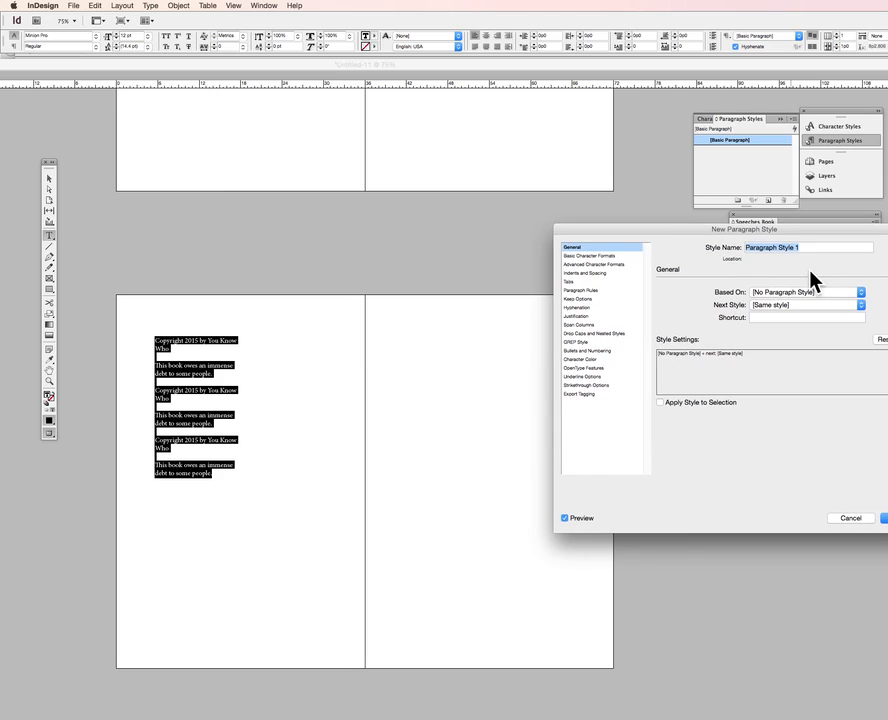
{"action": "type", "text": "Copyright page"}
Set the Copyright page style's size to 9 pt and Align to Grid to All Lines, then save it
{"action": "left_click", "coordinate": [582, 256]}
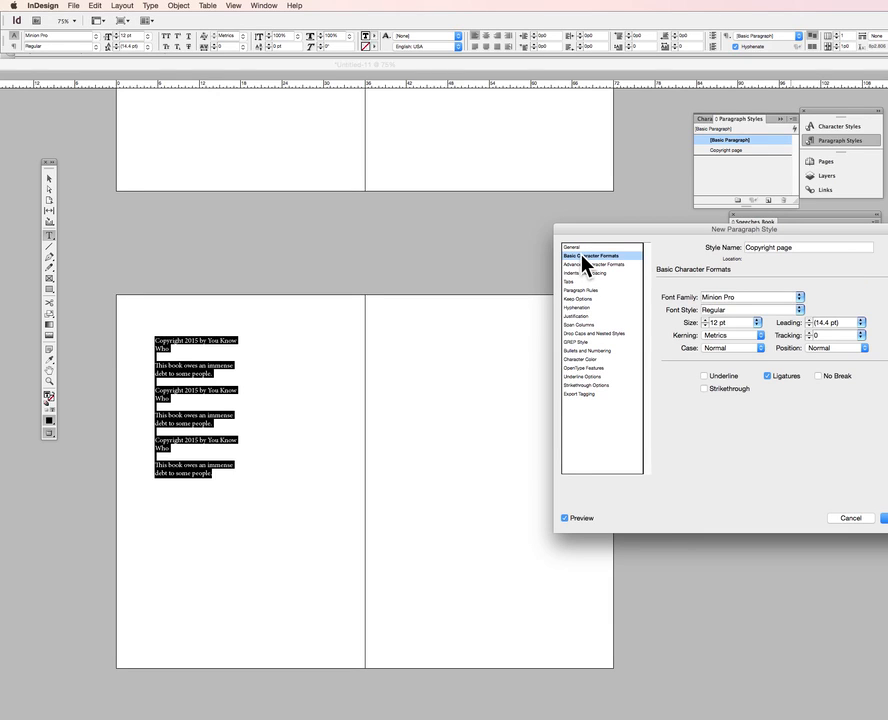
{"action": "left_click", "coordinate": [757, 323]}
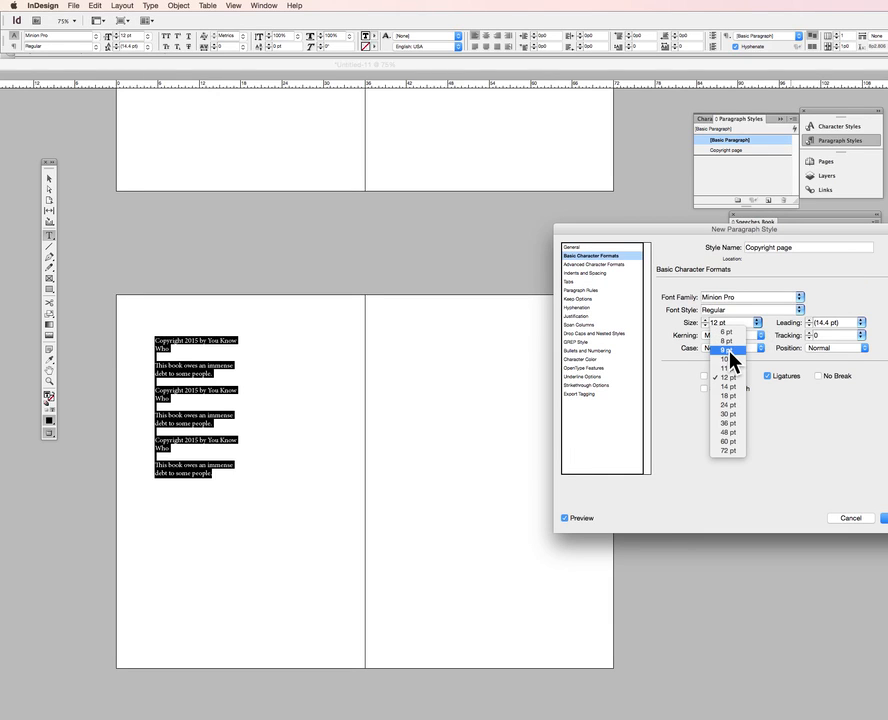
{"action": "left_click", "coordinate": [729, 350]}
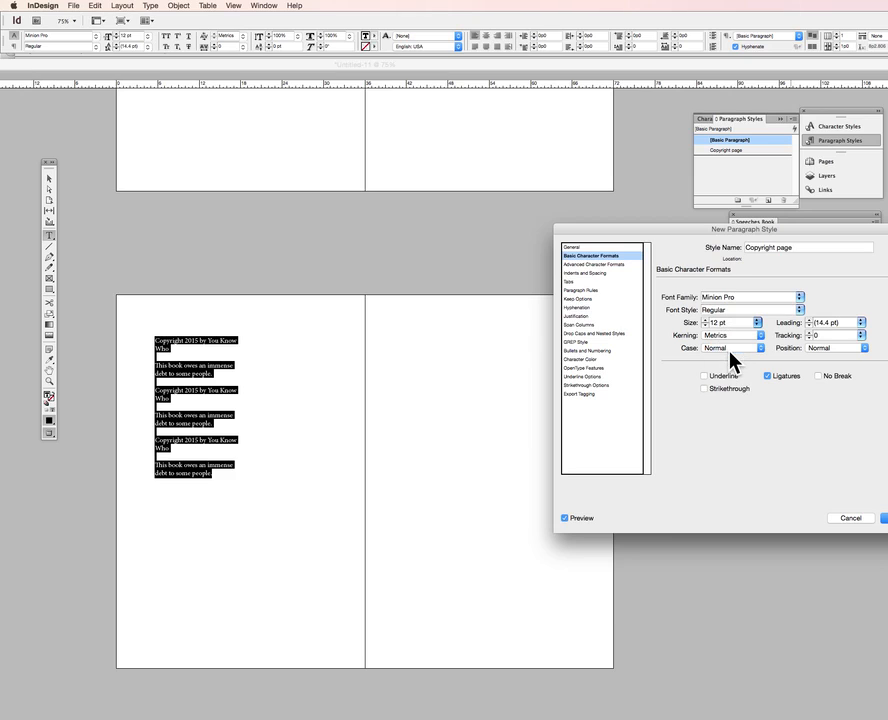
{"action": "left_click", "coordinate": [585, 265]}
{"action": "left_click", "coordinate": [587, 275]}
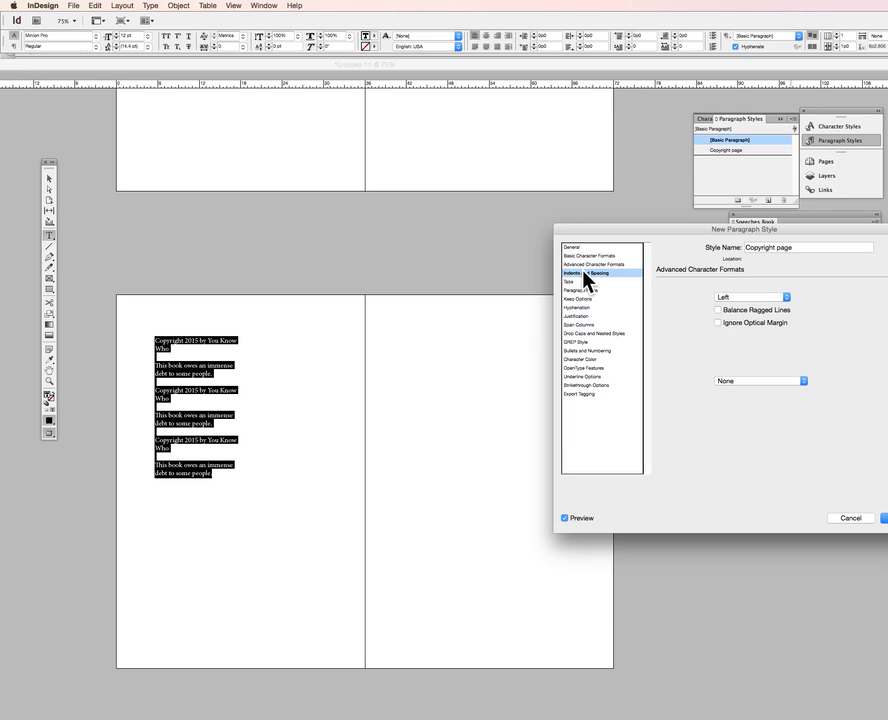
{"action": "left_click", "coordinate": [760, 381]}
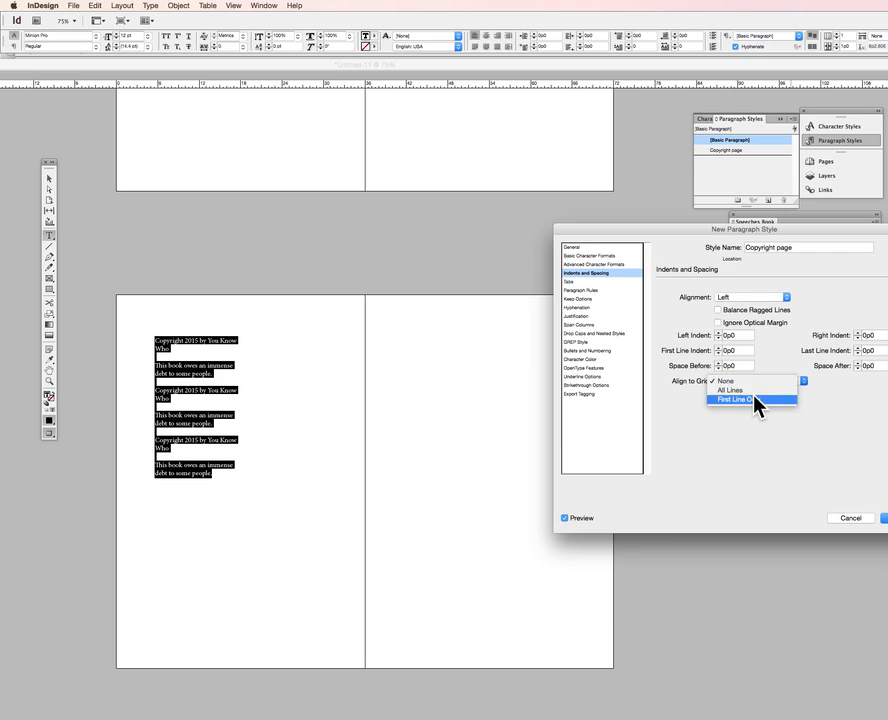
{"action": "left_click", "coordinate": [749, 391]}
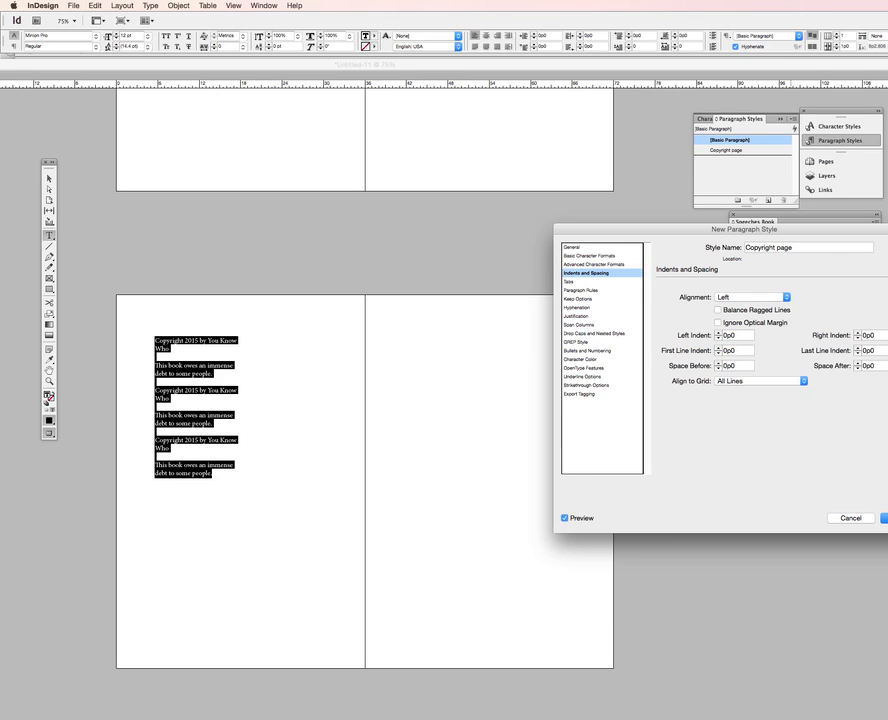
{"action": "left_click", "coordinate": [884, 518]}
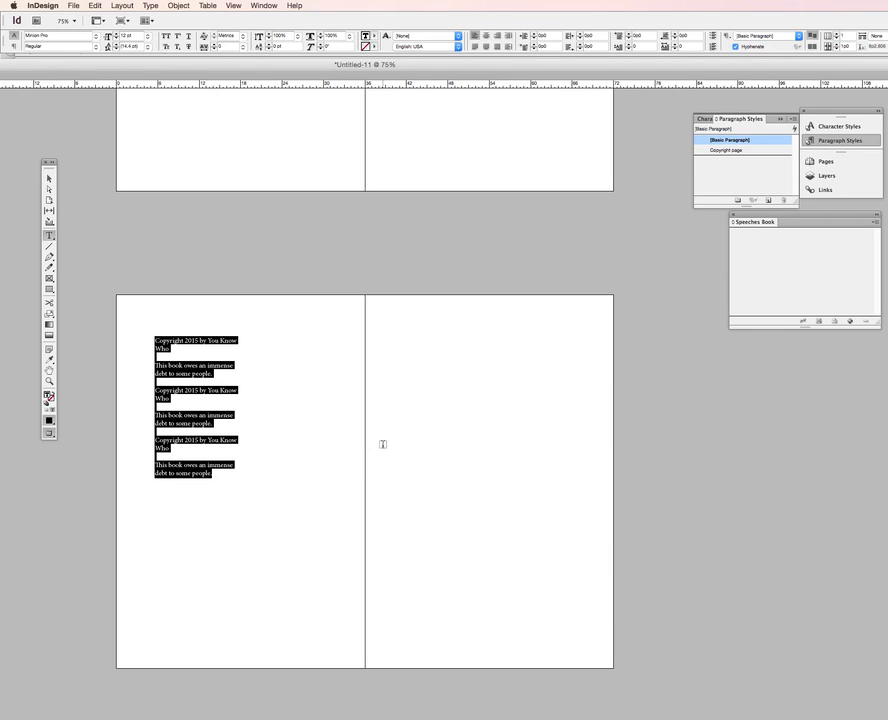
Apply the Copyright page paragraph style to all the text in the frame
{"action": "left_click", "coordinate": [250, 438]}
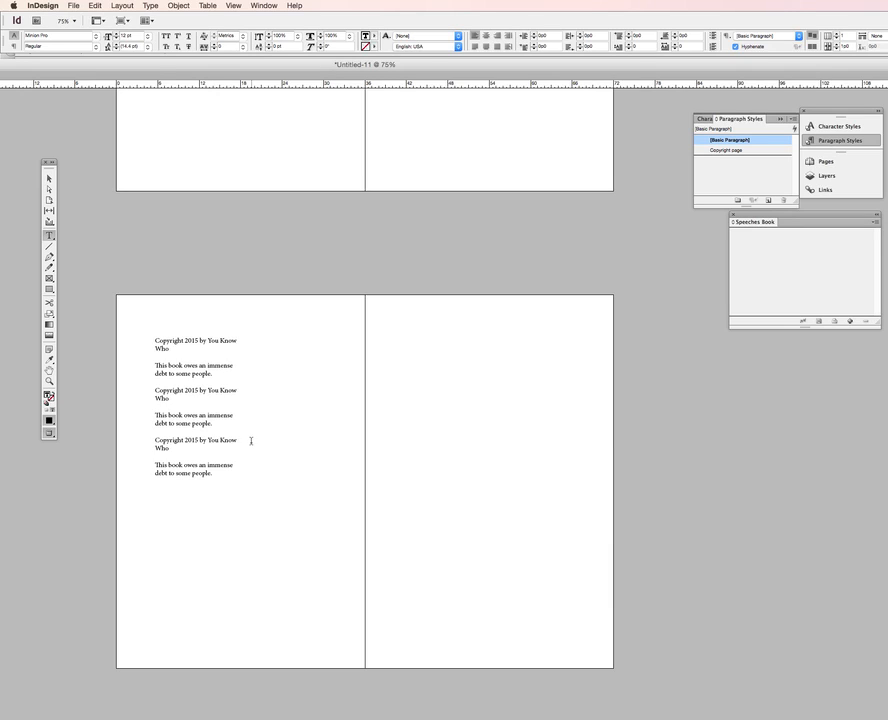
{"action": "key", "text": "super+a"}
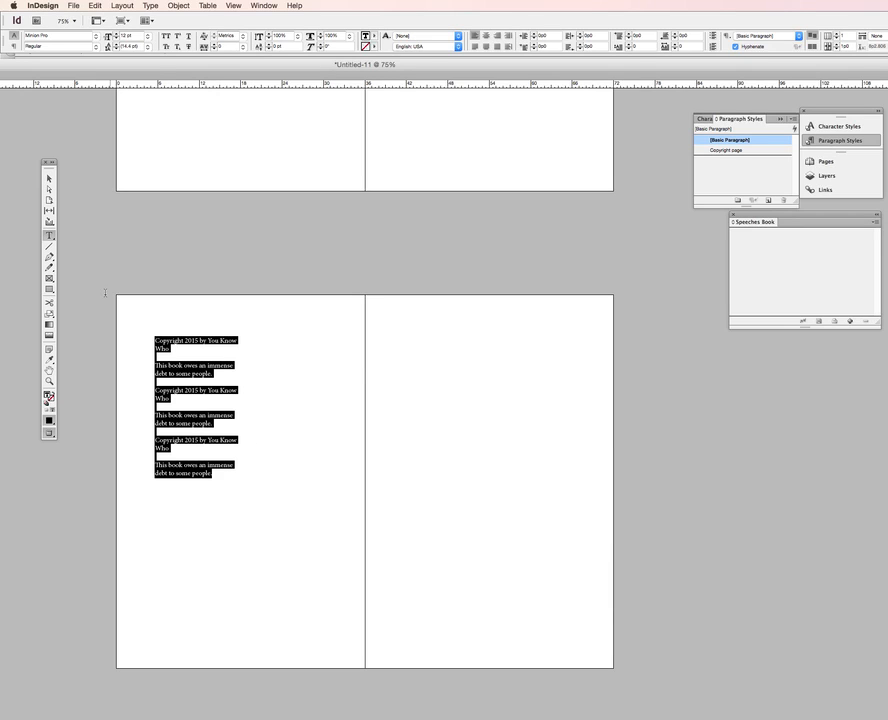
{"action": "left_click", "coordinate": [718, 151]}
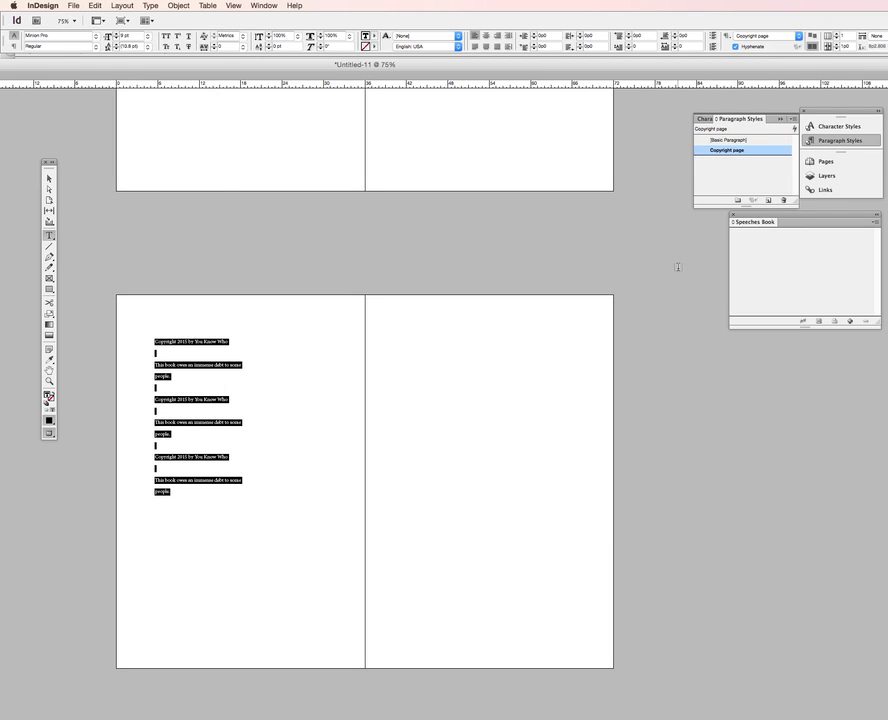
Open the Copyright page style options and review its paragraph alignment setting
{"action": "left_click", "coordinate": [305, 398]}
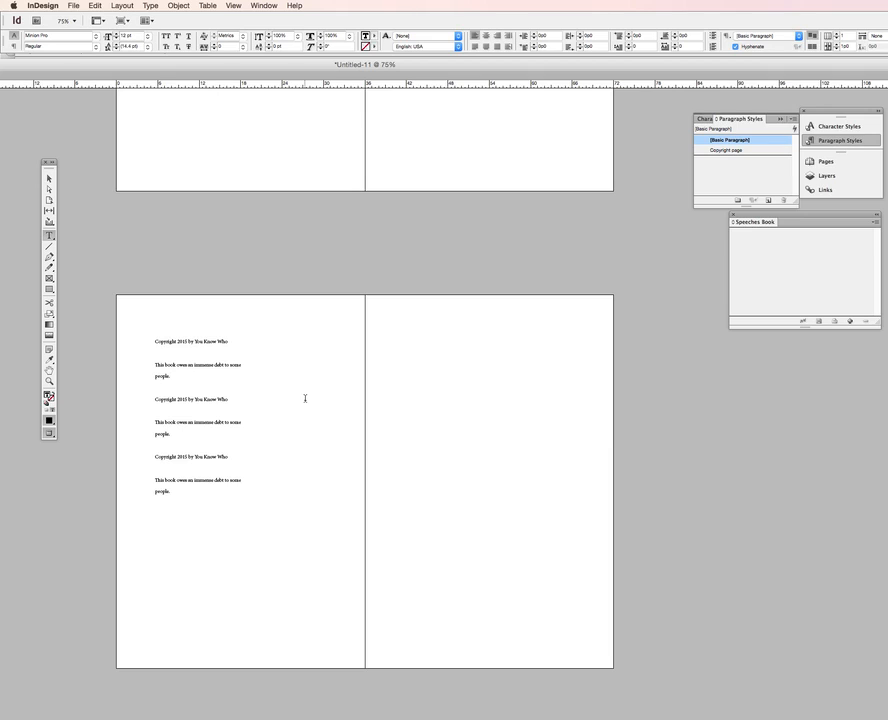
{"action": "left_click", "coordinate": [721, 150]}
{"action": "scroll", "coordinate": [668, 193], "scroll_direction": "up", "scroll_amount": 10}
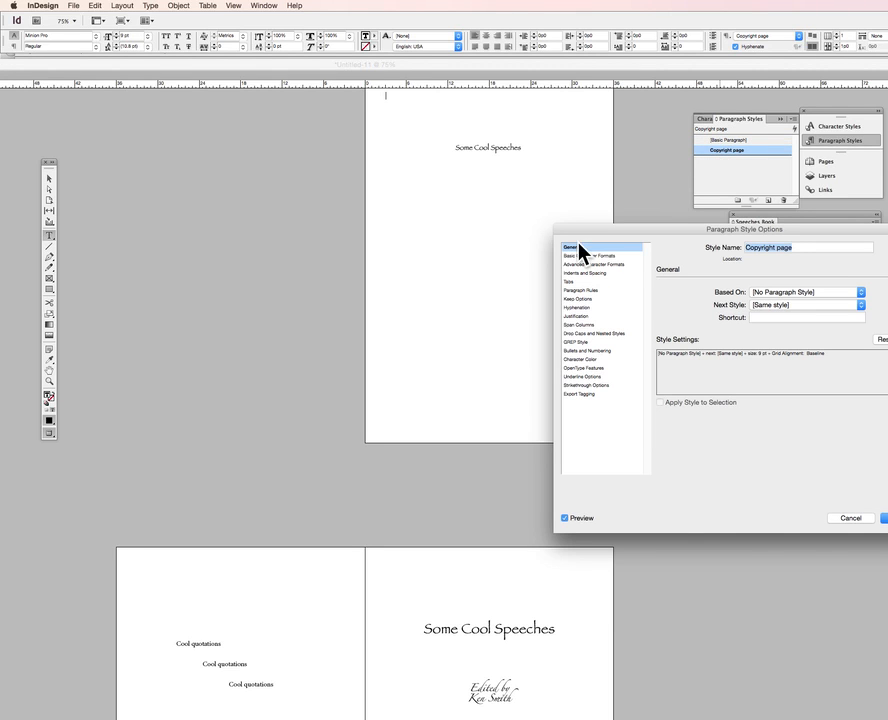
{"action": "left_click", "coordinate": [573, 272]}
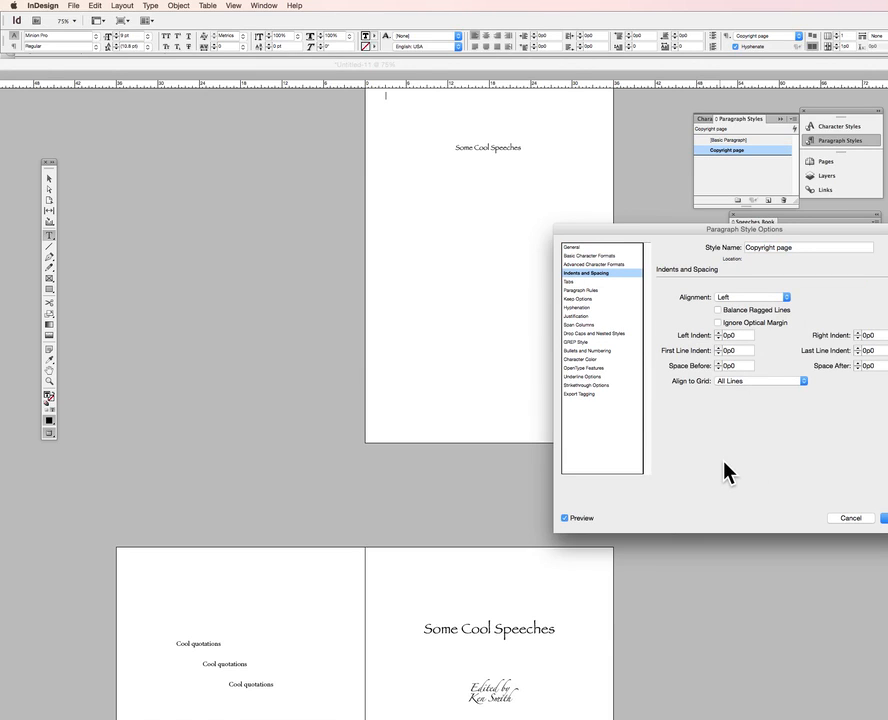
{"action": "left_click", "coordinate": [786, 297]}
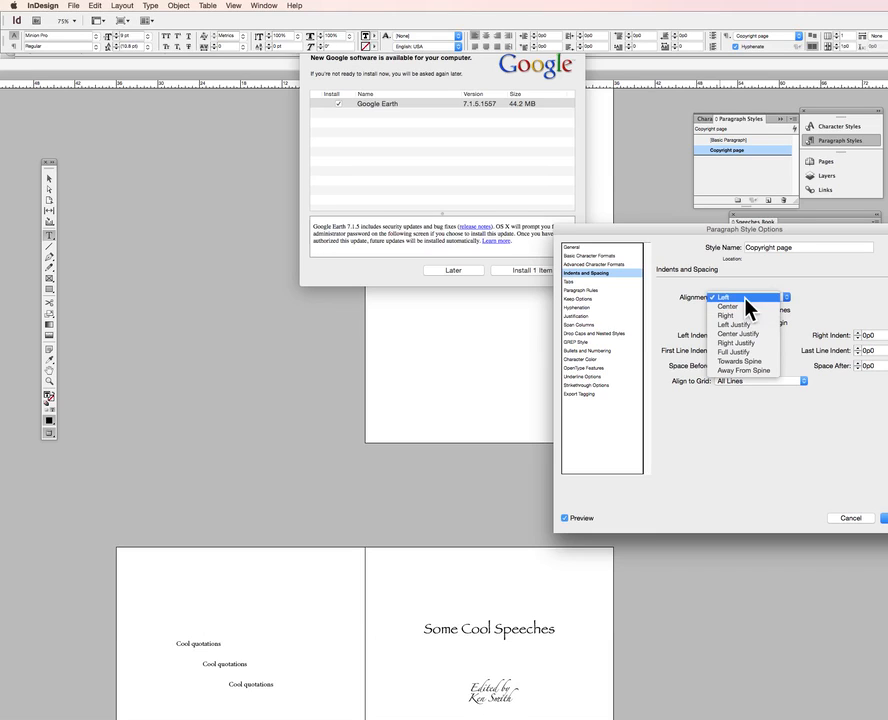
{"action": "left_click", "coordinate": [777, 296]}
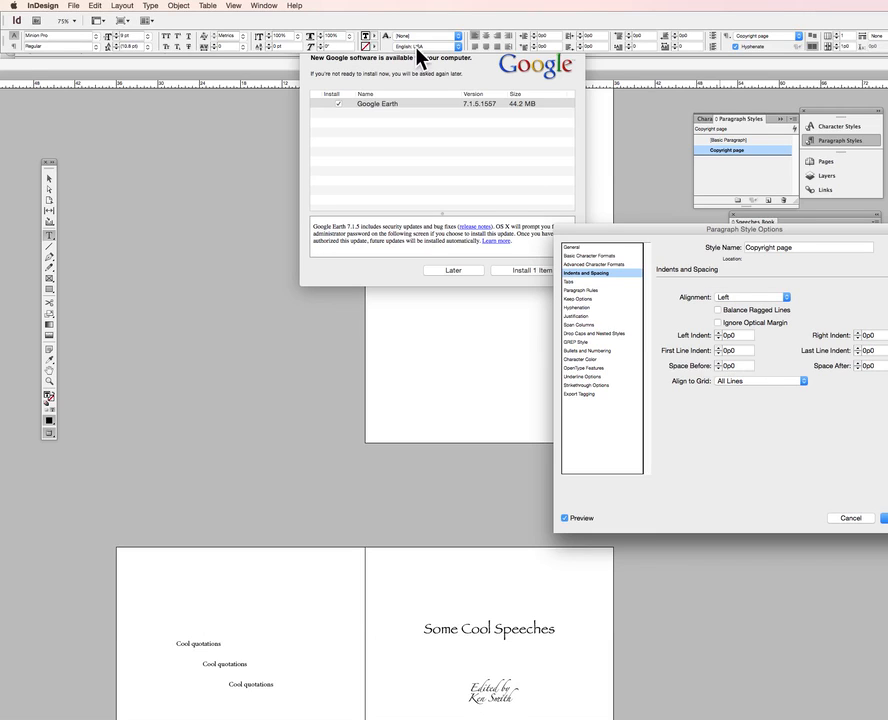
Postpone the Google software update prompt and close the paragraph style options
{"action": "left_click", "coordinate": [478, 93]}
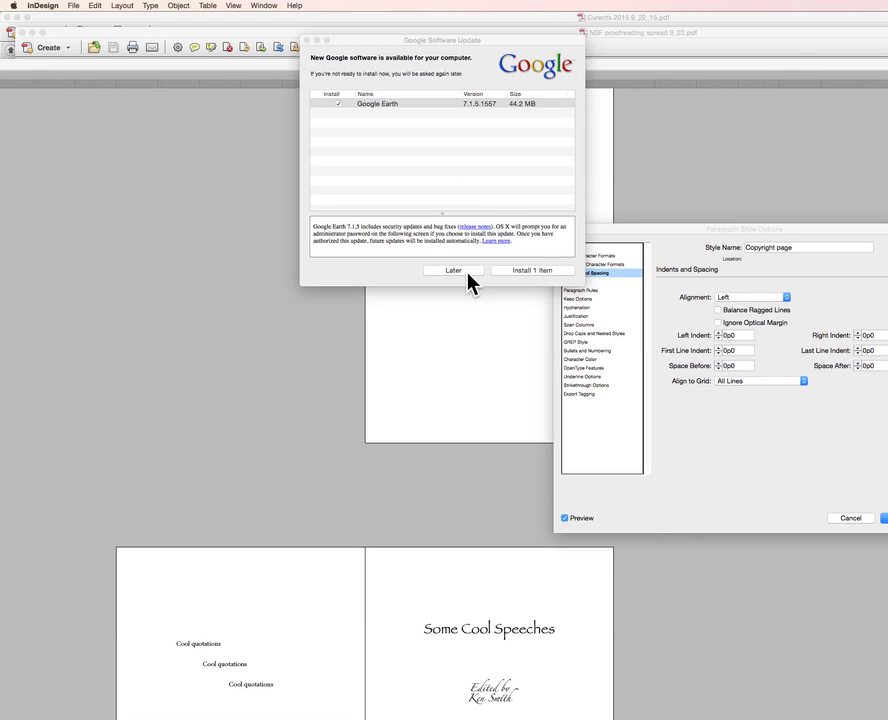
{"action": "left_click", "coordinate": [458, 271]}
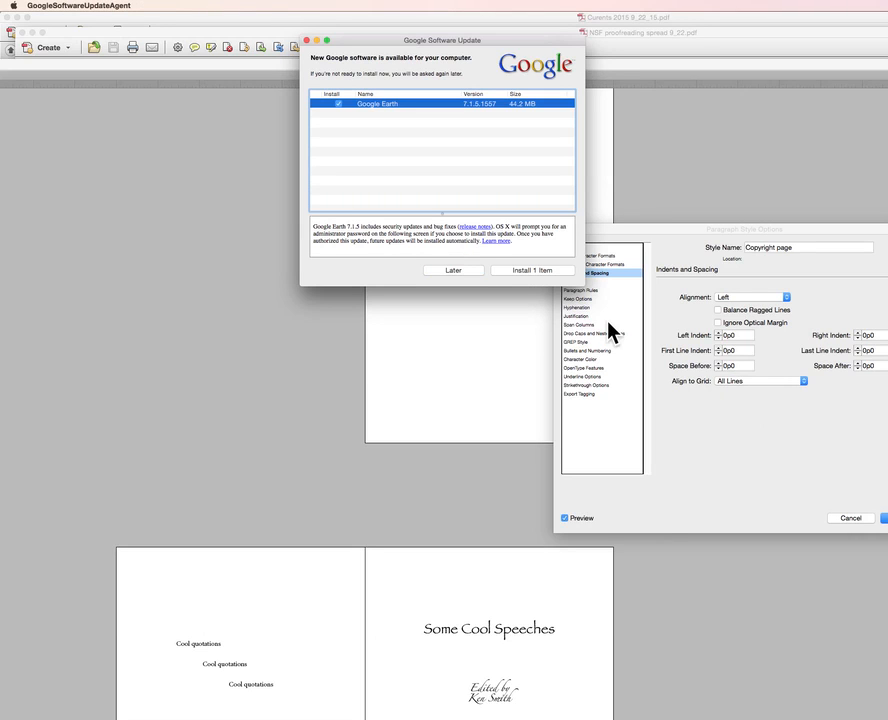
{"action": "left_click", "coordinate": [452, 276]}
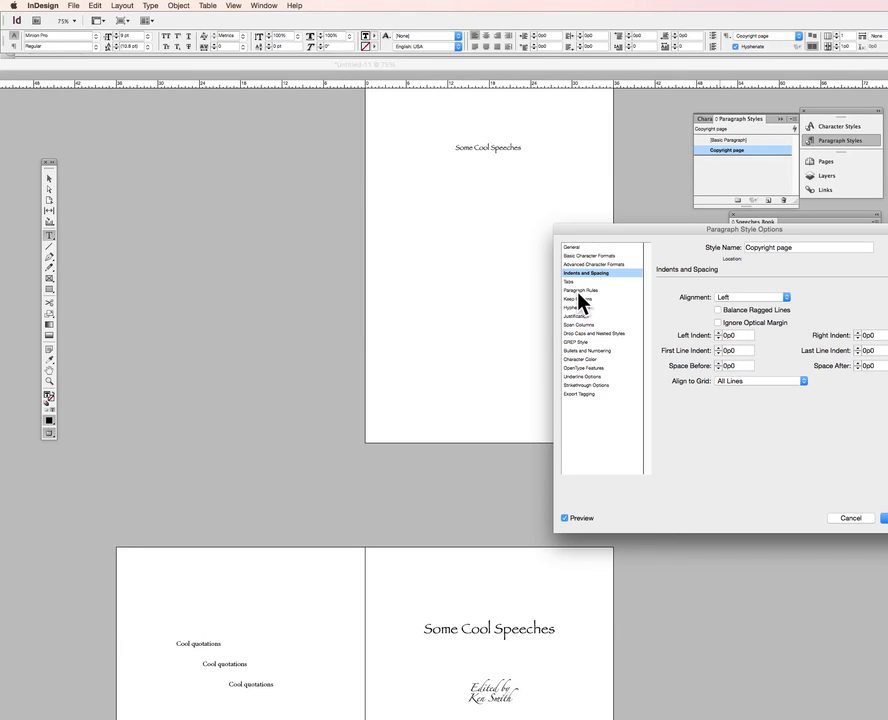
{"action": "left_click", "coordinate": [885, 520]}
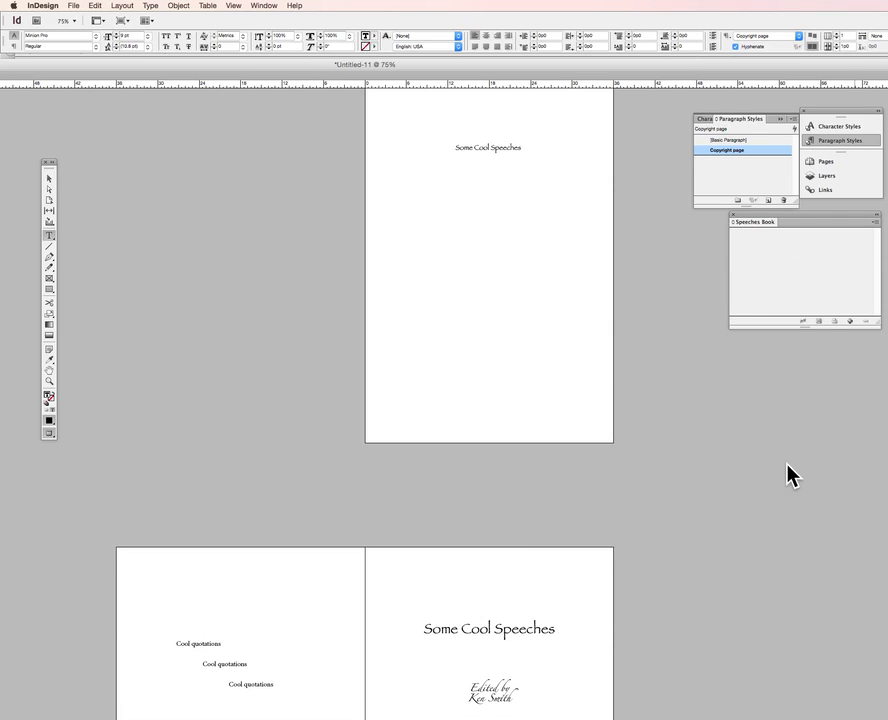
{"action": "scroll", "coordinate": [652, 440], "scroll_direction": "down", "scroll_amount": 2}
{"action": "scroll", "coordinate": [651, 435], "scroll_direction": "down", "scroll_amount": 6}
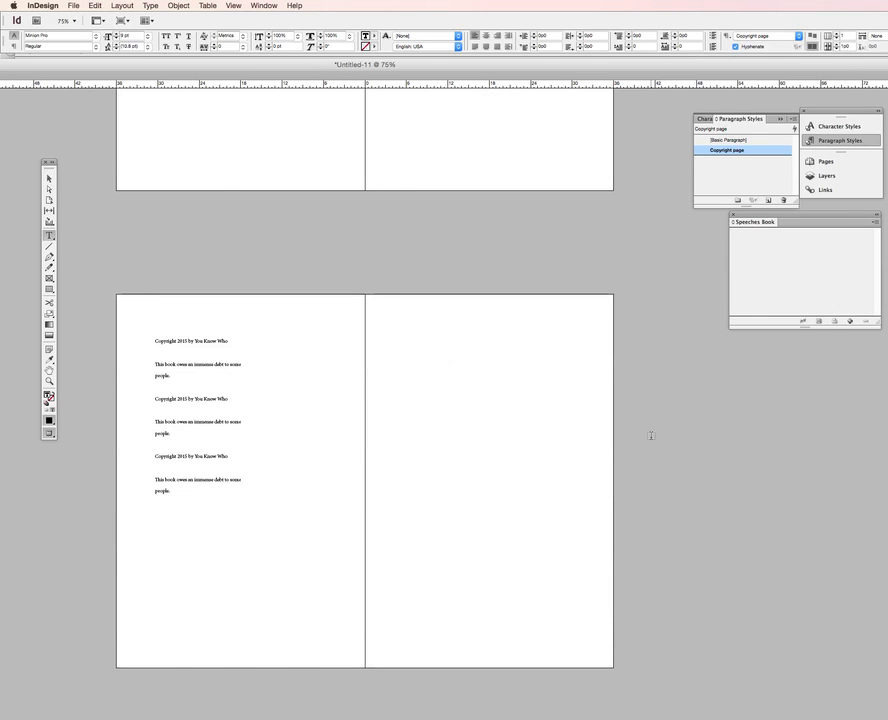
{"action": "left_click", "coordinate": [182, 376]}
{"action": "key", "text": "Return"}
{"action": "key", "text": "BackSpace"}
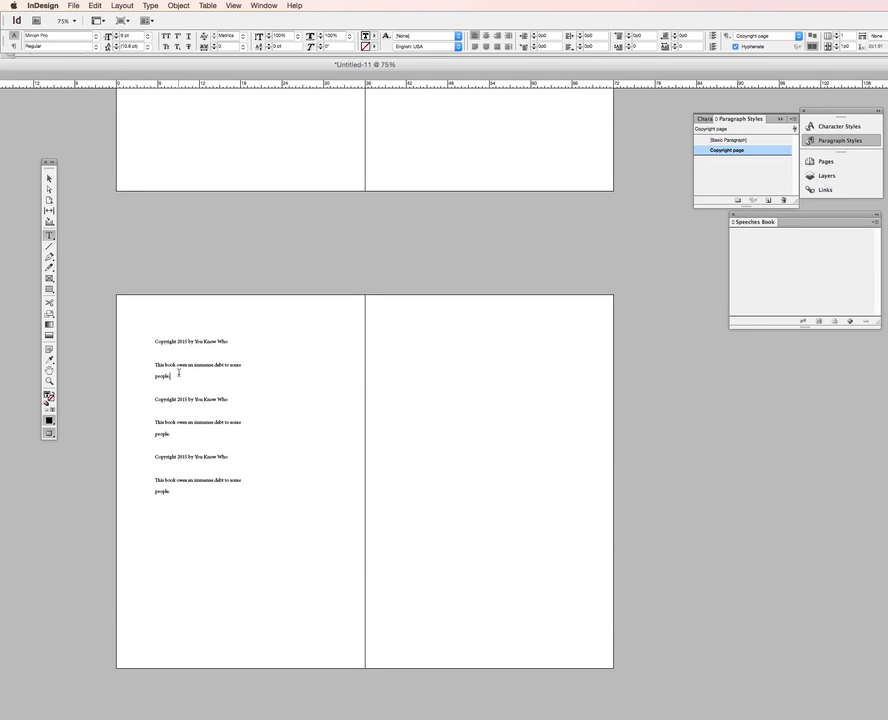
Select all the copyright text and reduce the Copyright page paragraph style's font size to 8 pt
{"action": "left_click", "coordinate": [168, 365]}
{"action": "left_click", "coordinate": [171, 492]}
{"action": "left_click_drag", "start_coordinate": [171, 492], "coordinate": [149, 341]}
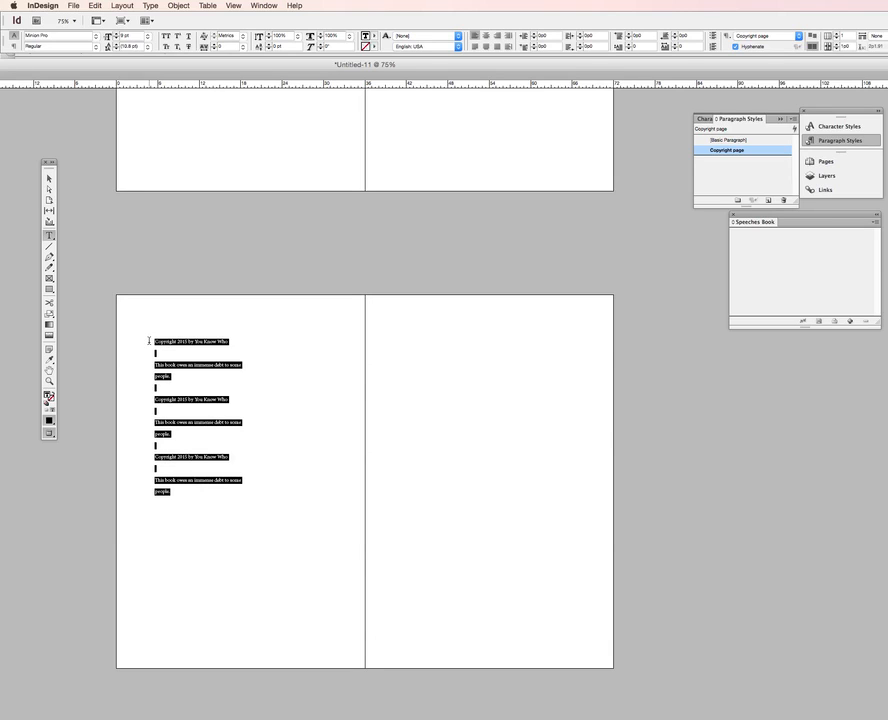
{"action": "double_click", "coordinate": [708, 152]}
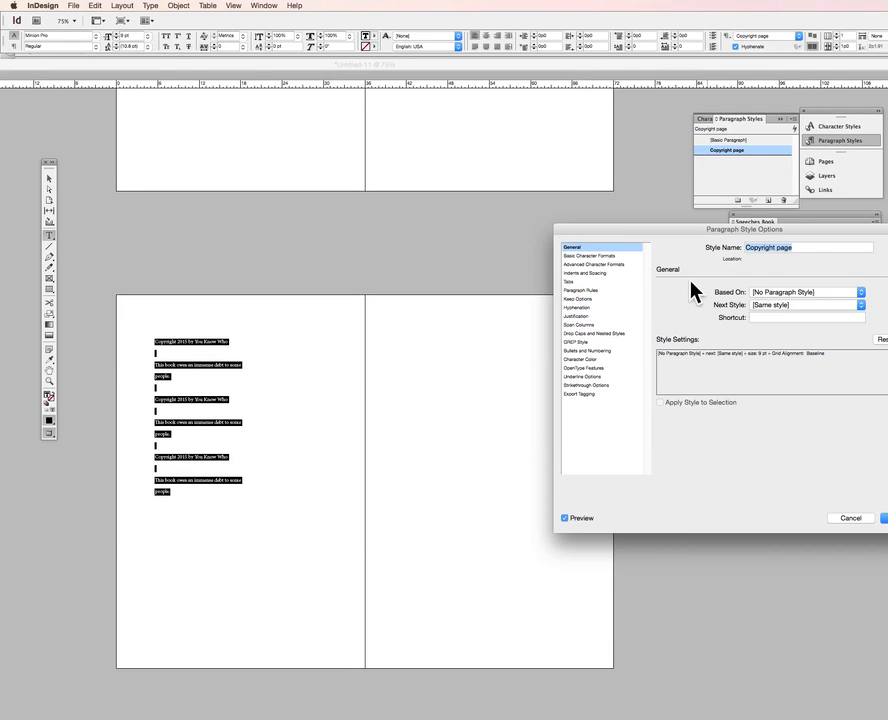
{"action": "left_click", "coordinate": [610, 258]}
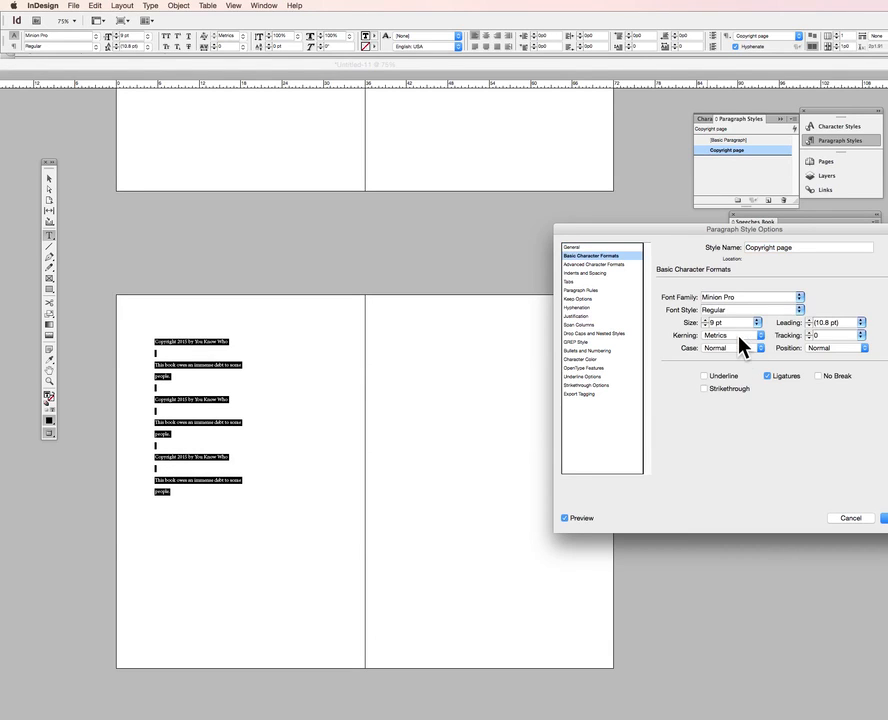
{"action": "left_click", "coordinate": [705, 326]}
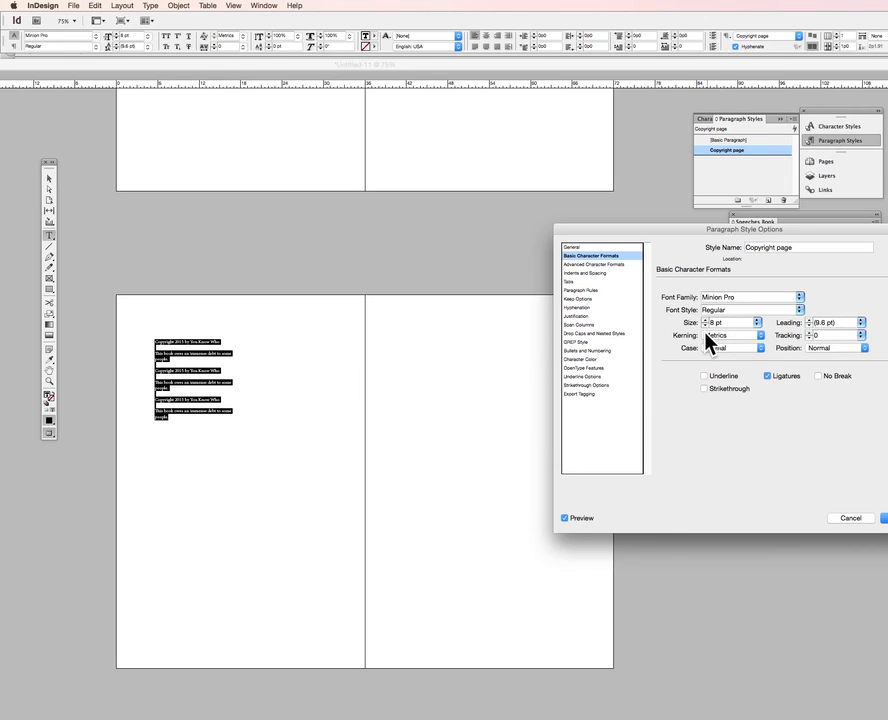
{"action": "left_click", "coordinate": [885, 519]}
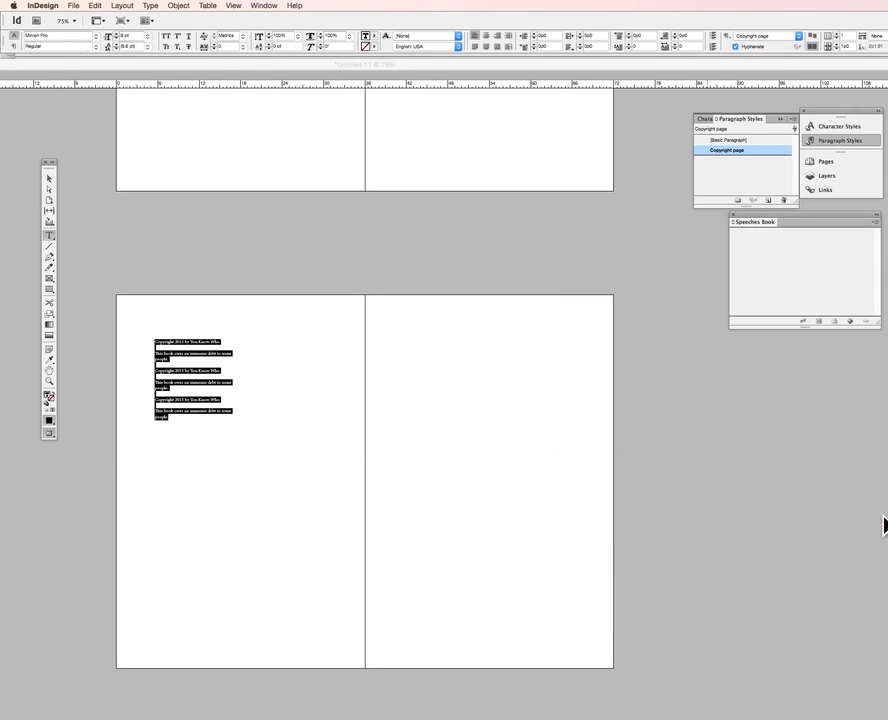
Move the copyright text frame lower down on the left-hand page
{"action": "left_click", "coordinate": [324, 399]}
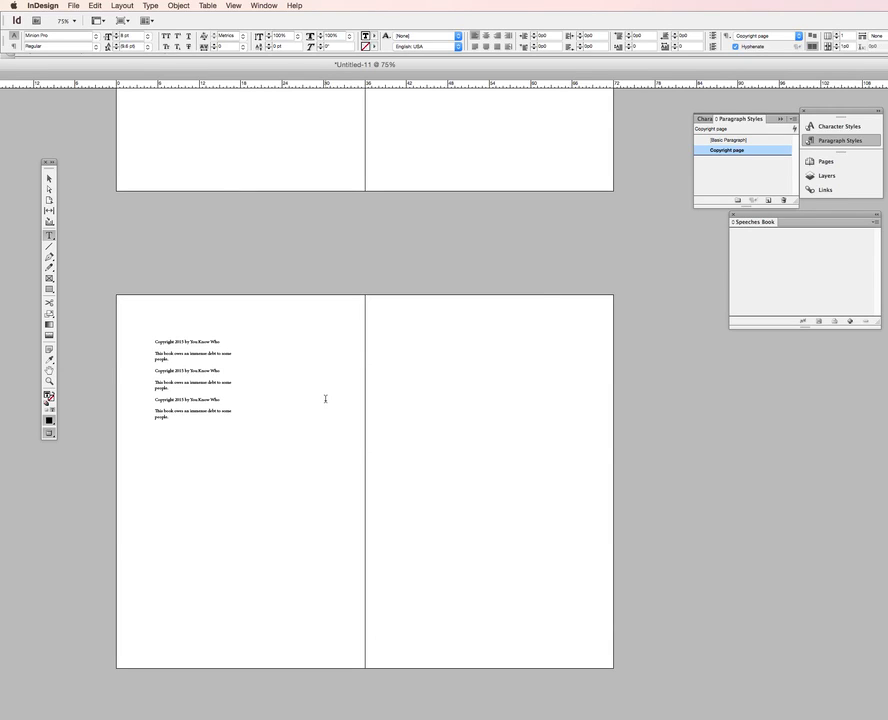
{"action": "left_click", "coordinate": [49, 179]}
{"action": "left_click", "coordinate": [176, 385]}
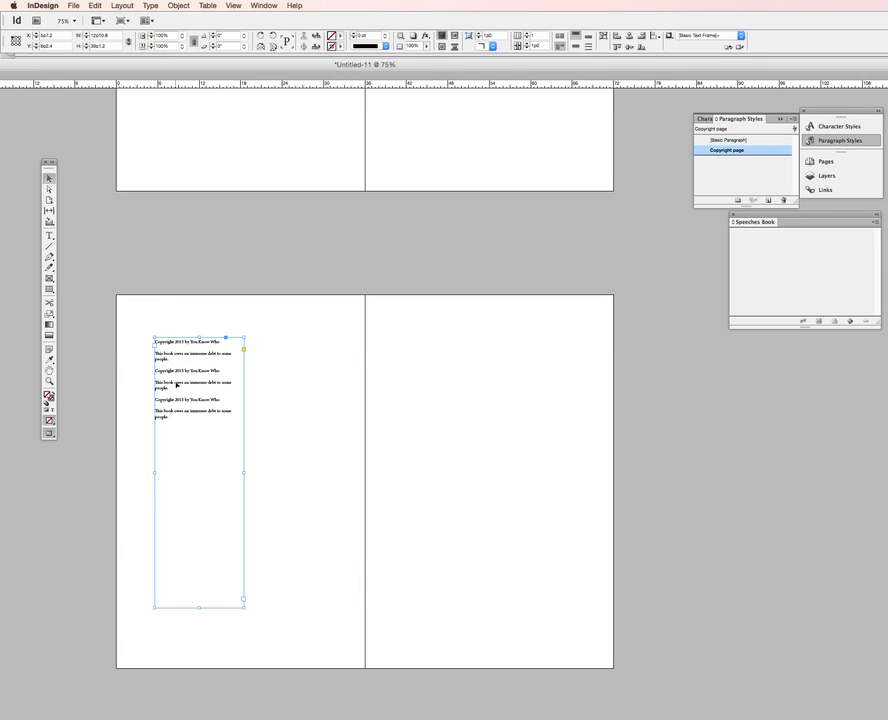
{"action": "left_click_drag", "start_coordinate": [191, 399], "coordinate": [241, 505]}
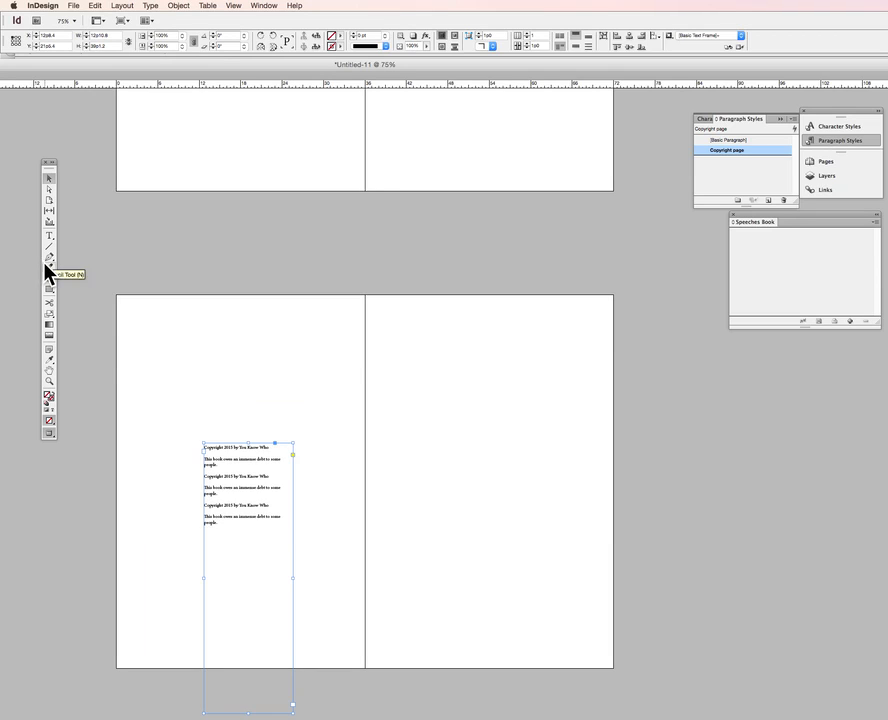
{"action": "left_click", "coordinate": [433, 368]}
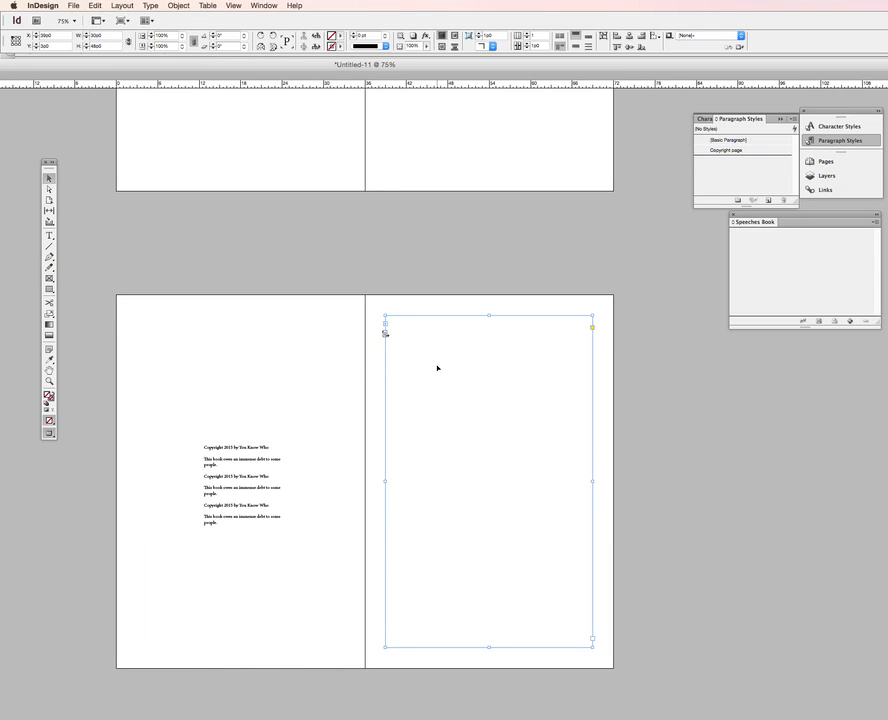
{"action": "double_click", "coordinate": [437, 368]}
{"action": "type", "text": "c"}
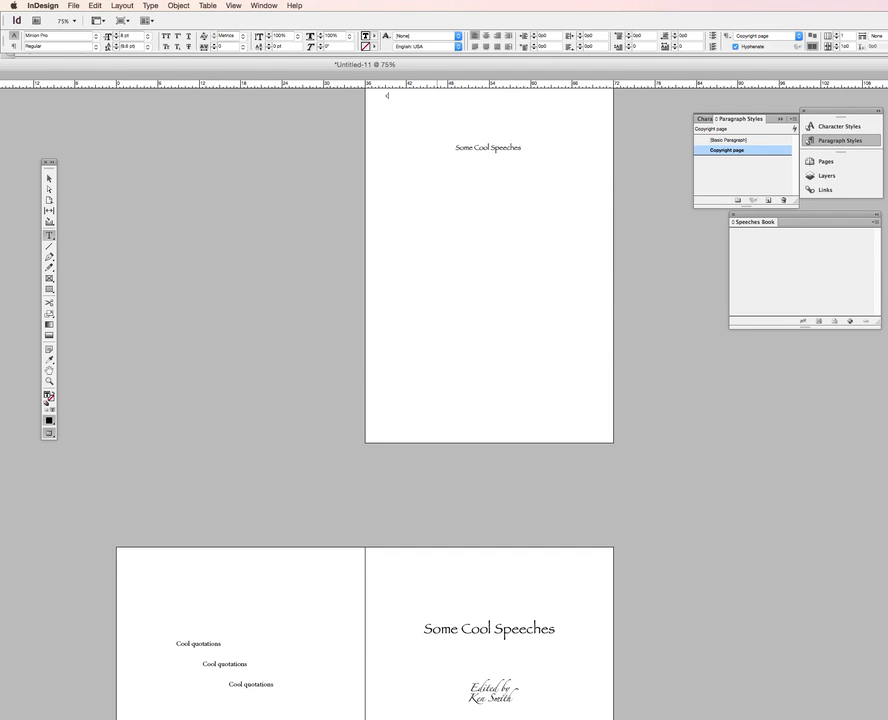
{"action": "type", "text": "ool"}
{"action": "key", "text": "BackSpace"}
{"action": "key", "text": "BackSpace"}
{"action": "key", "text": "BackSpace"}
{"action": "key", "text": "BackSpace"}
Create a text frame containing "Contents" and move it onto the right-hand page
{"action": "scroll", "coordinate": [440, 369], "scroll_direction": "down", "scroll_amount": 5}
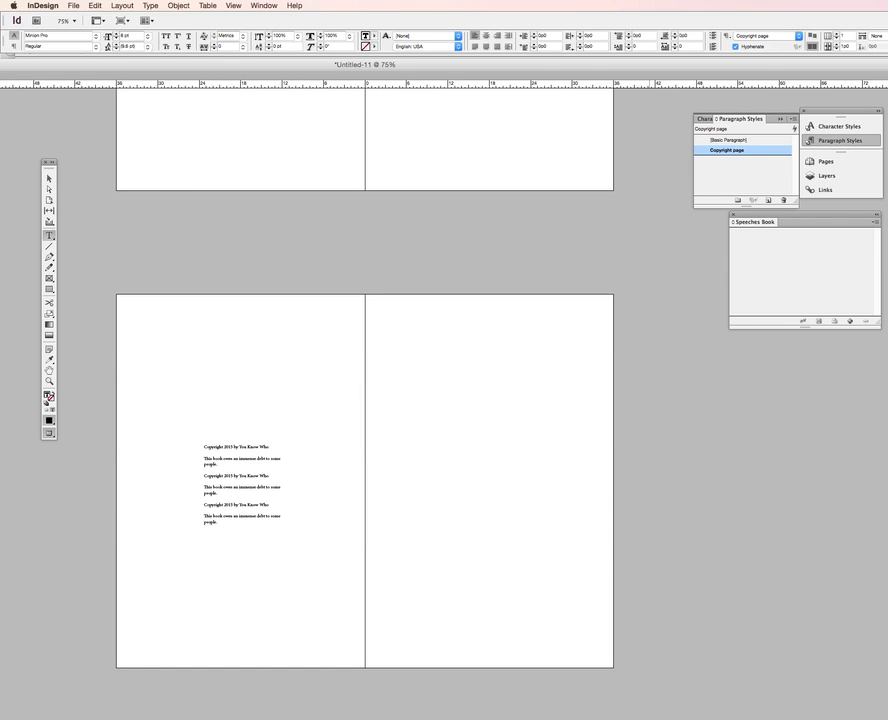
{"action": "left_click_drag", "start_coordinate": [650, 364], "coordinate": [751, 494]}
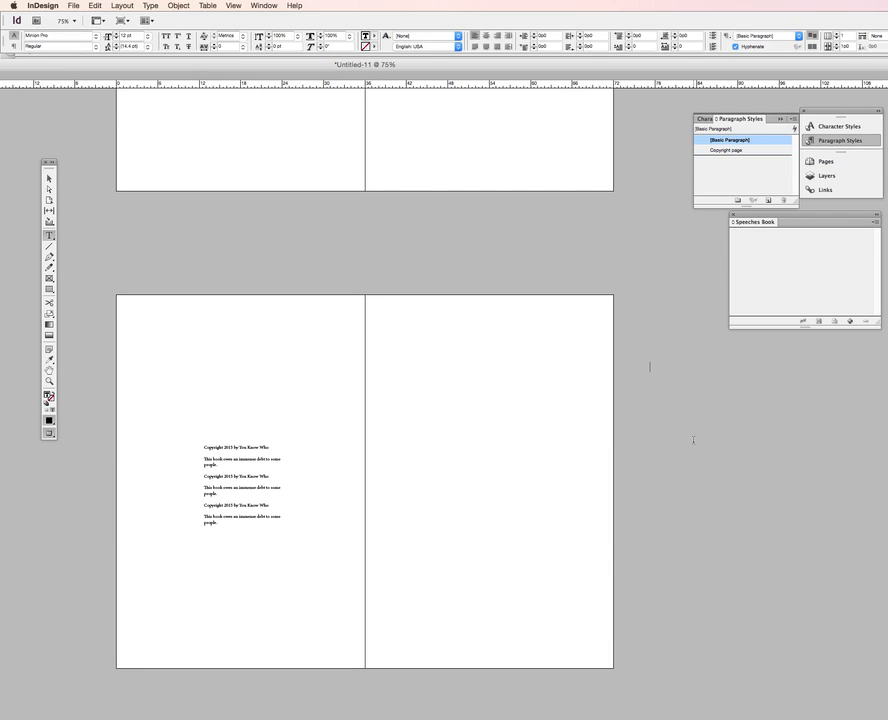
{"action": "type", "text": "Contents"}
{"action": "left_click", "coordinate": [49, 179]}
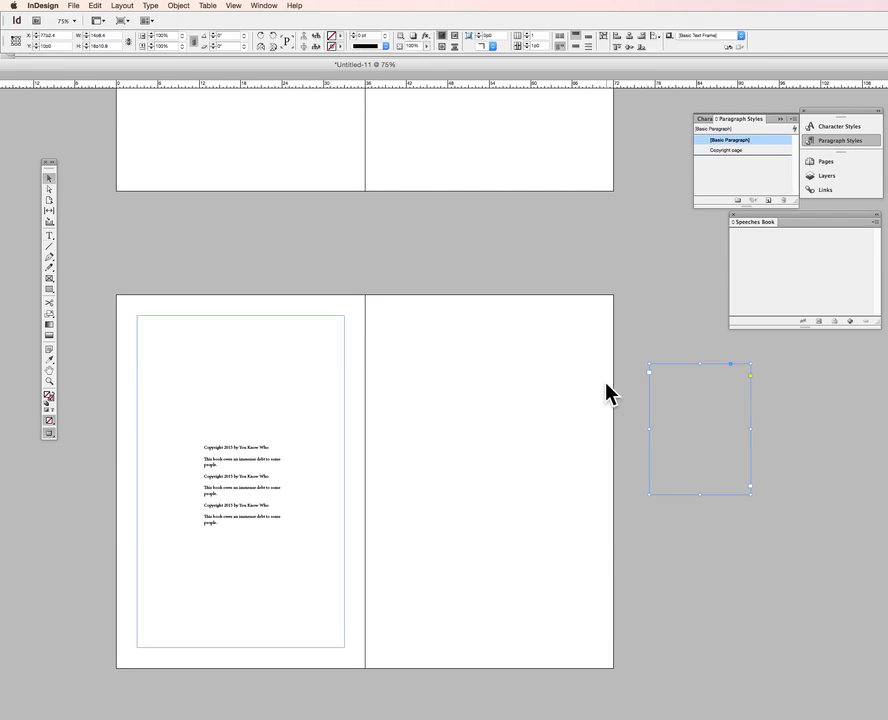
{"action": "left_click_drag", "start_coordinate": [715, 405], "coordinate": [494, 414]}
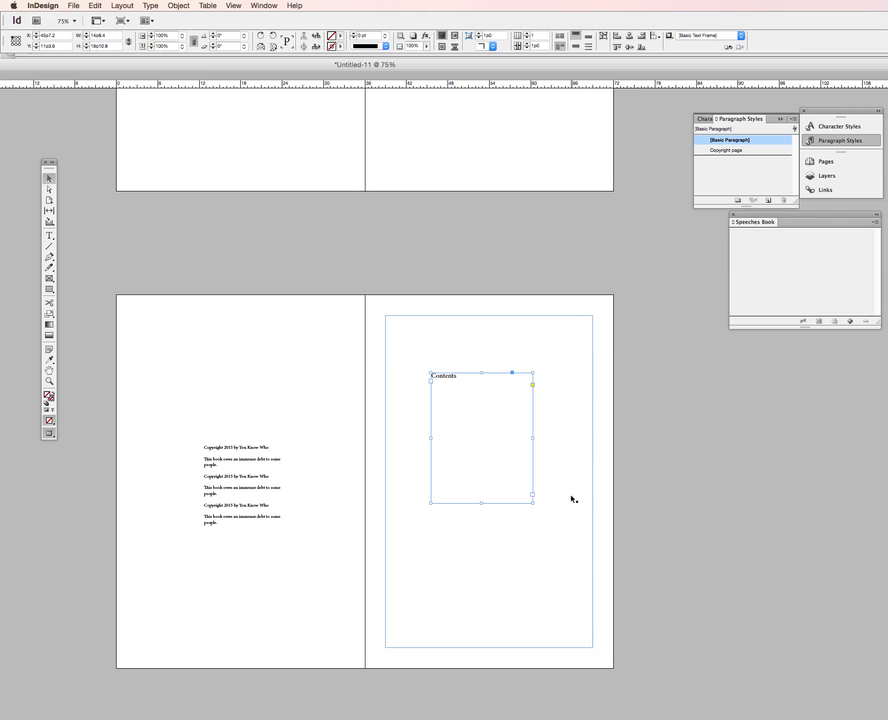
Center-align the Contents heading within its frame
{"action": "key", "text": "super+a"}
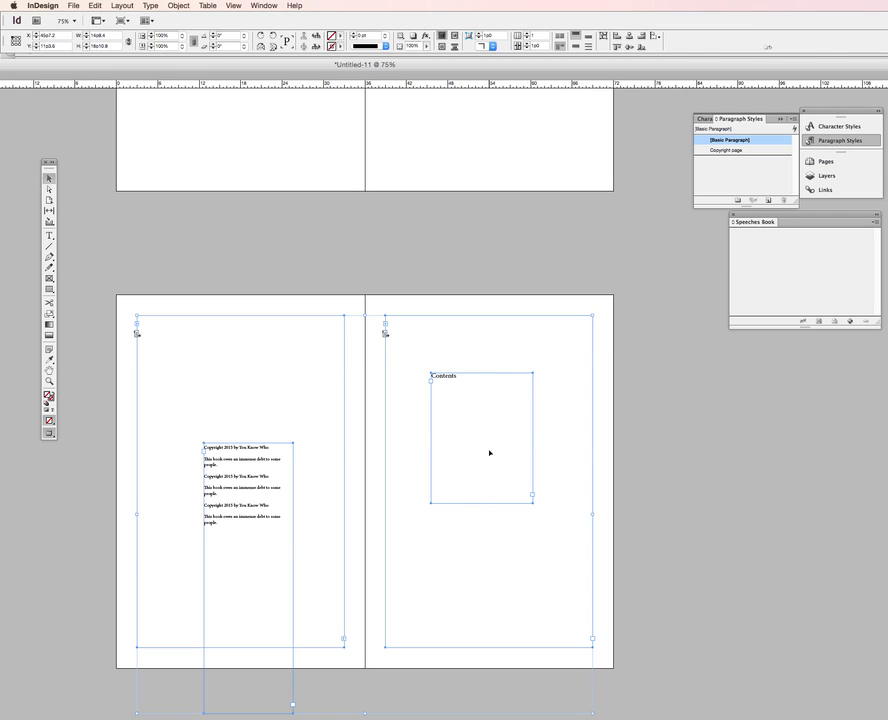
{"action": "key", "text": "t"}
{"action": "left_click", "coordinate": [484, 392]}
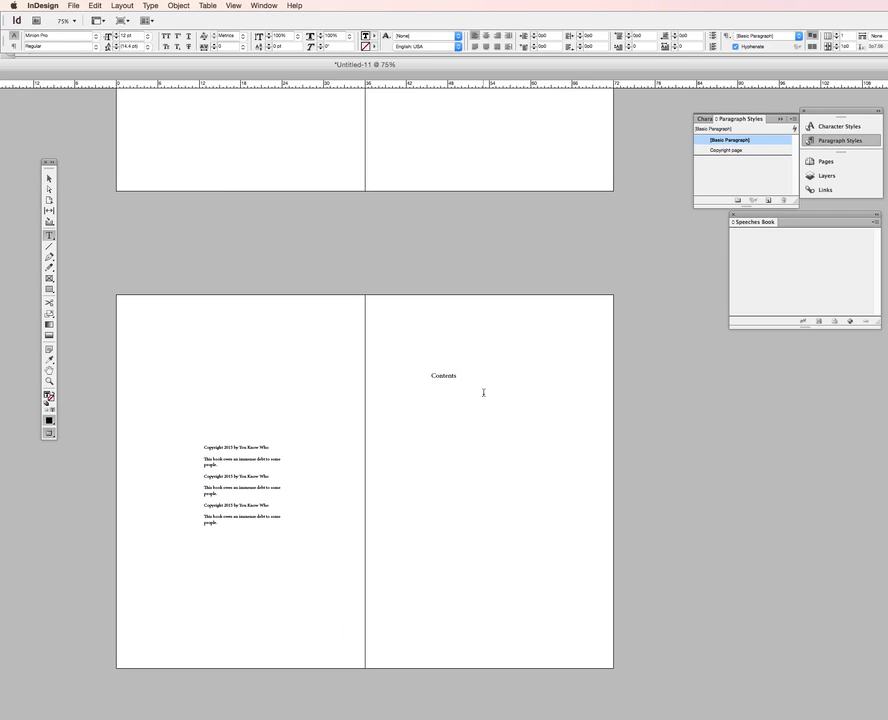
{"action": "key", "text": "super+a"}
{"action": "left_click", "coordinate": [487, 37]}
{"action": "left_click", "coordinate": [522, 387]}
{"action": "key", "text": "Return"}
Save the document to the Desktop as "Front matter sppeches book"
{"action": "key", "text": "super+s"}
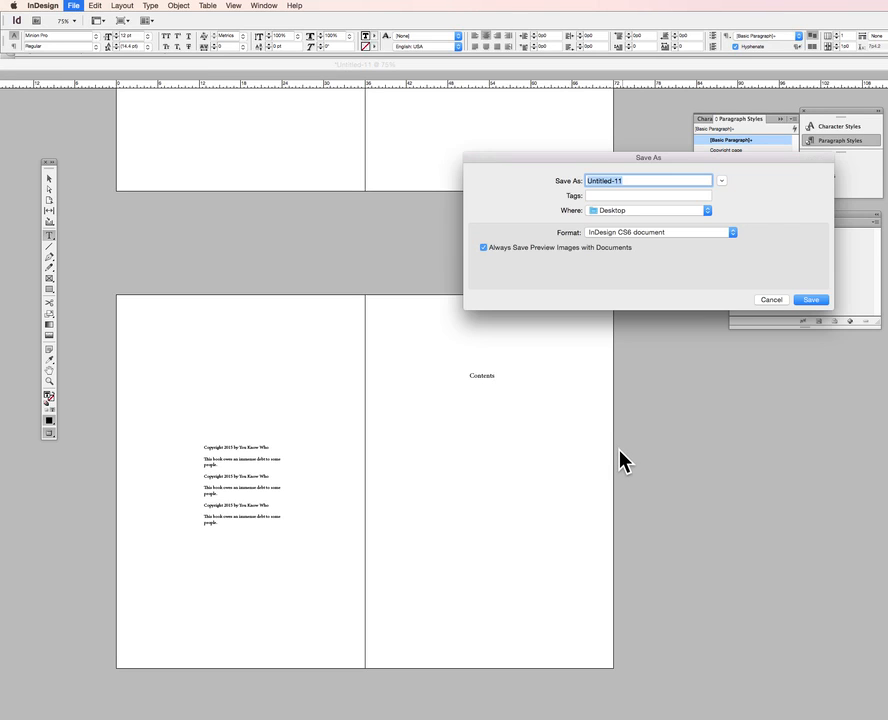
{"action": "type", "text": "Front matter 1"}
{"action": "scroll", "coordinate": [791, 296], "scroll_direction": "up", "scroll_amount": 7}
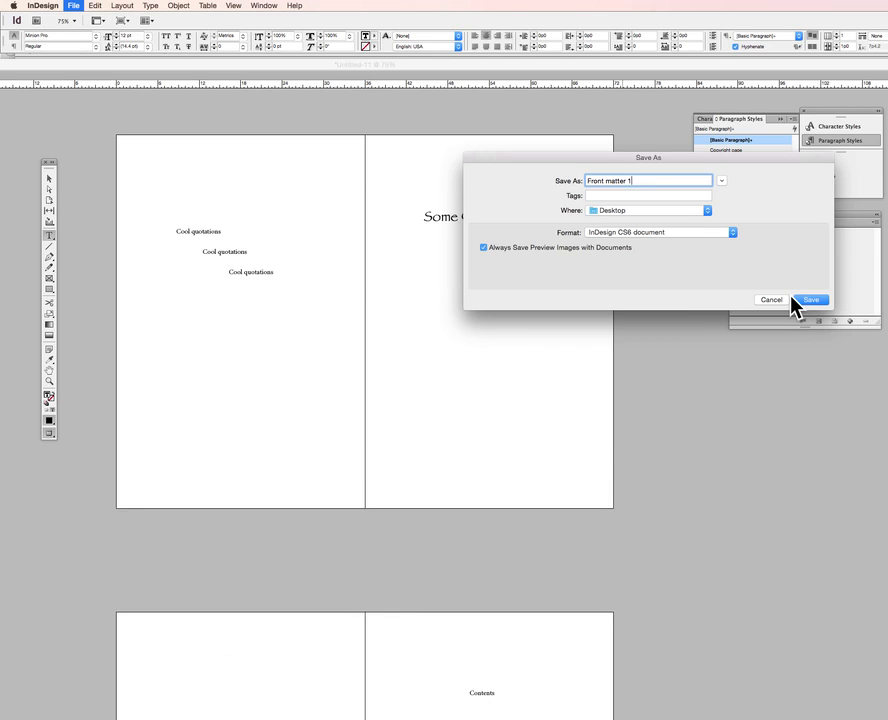
{"action": "scroll", "coordinate": [795, 305], "scroll_direction": "up", "scroll_amount": 4}
{"action": "key", "text": "BackSpace"}
{"action": "type", "text": "sppeeches"}
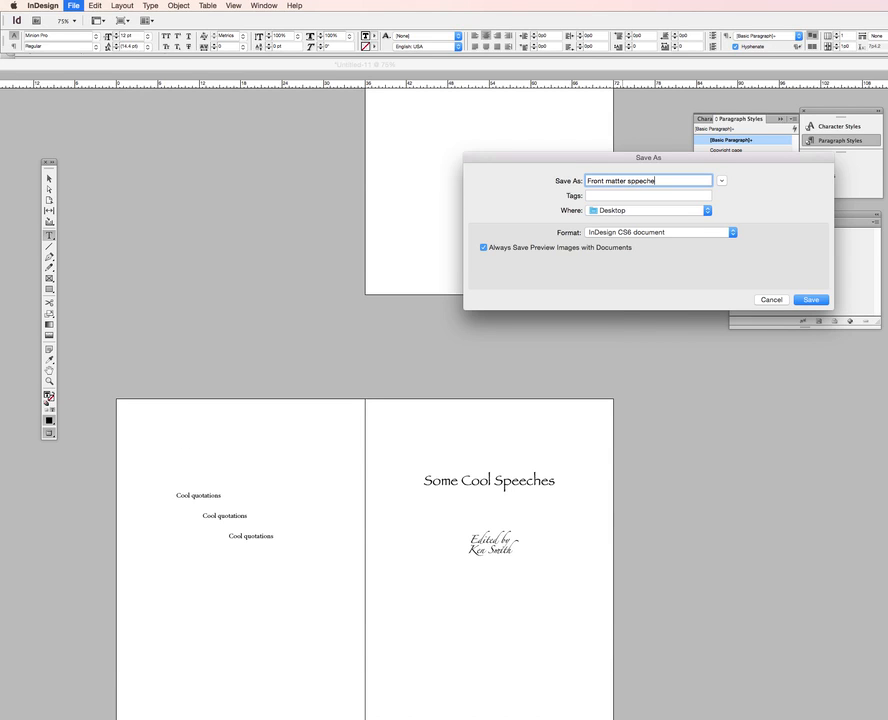
{"action": "type", "text": " book"}
{"action": "left_click", "coordinate": [808, 300]}
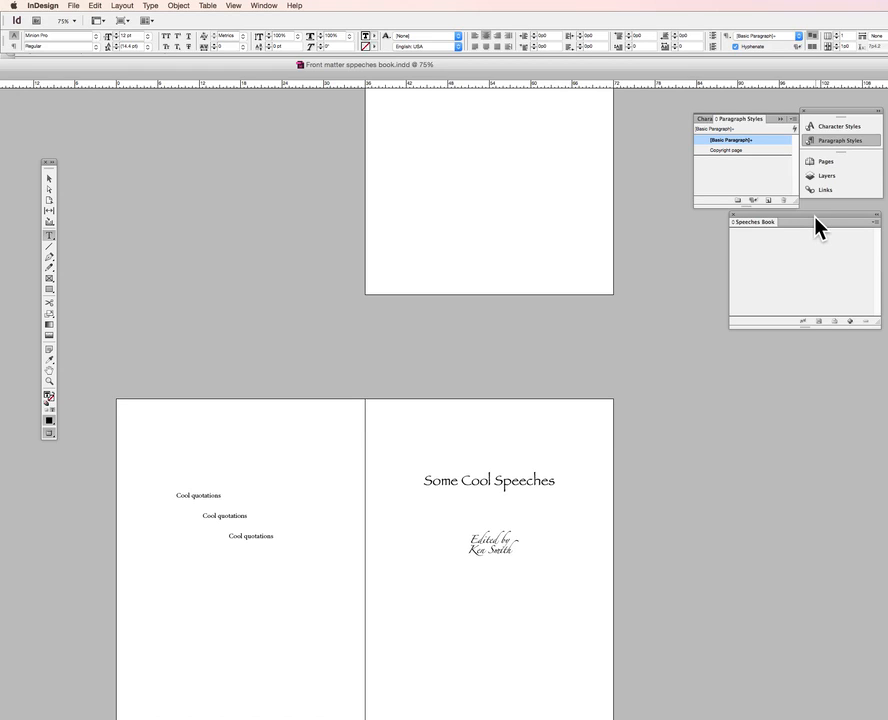
Add the Front matter sppeches book document from the Desktop to the Speeches Book
{"action": "left_click", "coordinate": [876, 222]}
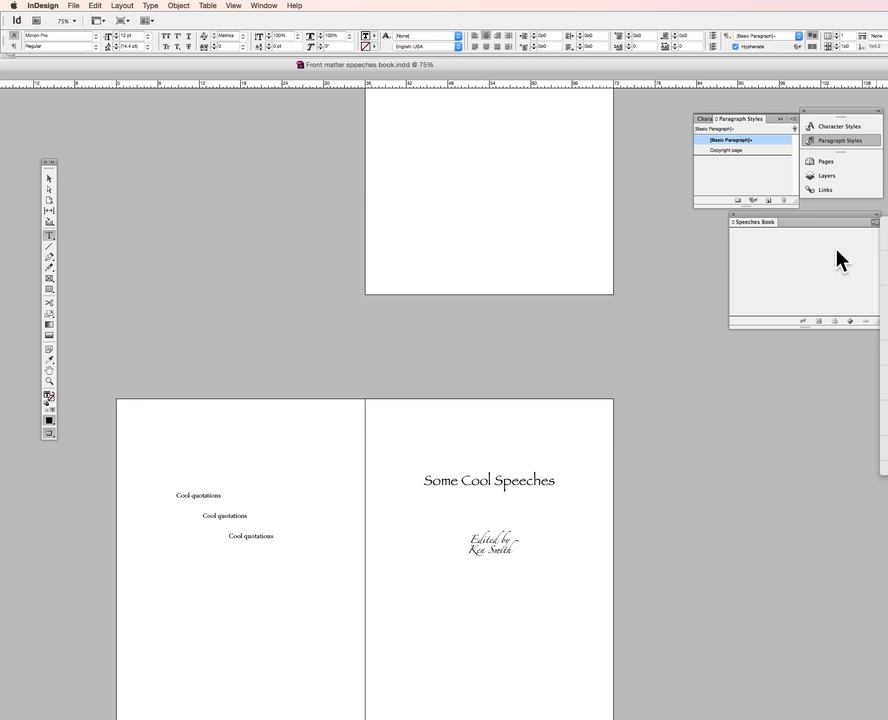
{"action": "left_click_drag", "start_coordinate": [852, 222], "coordinate": [700, 221]}
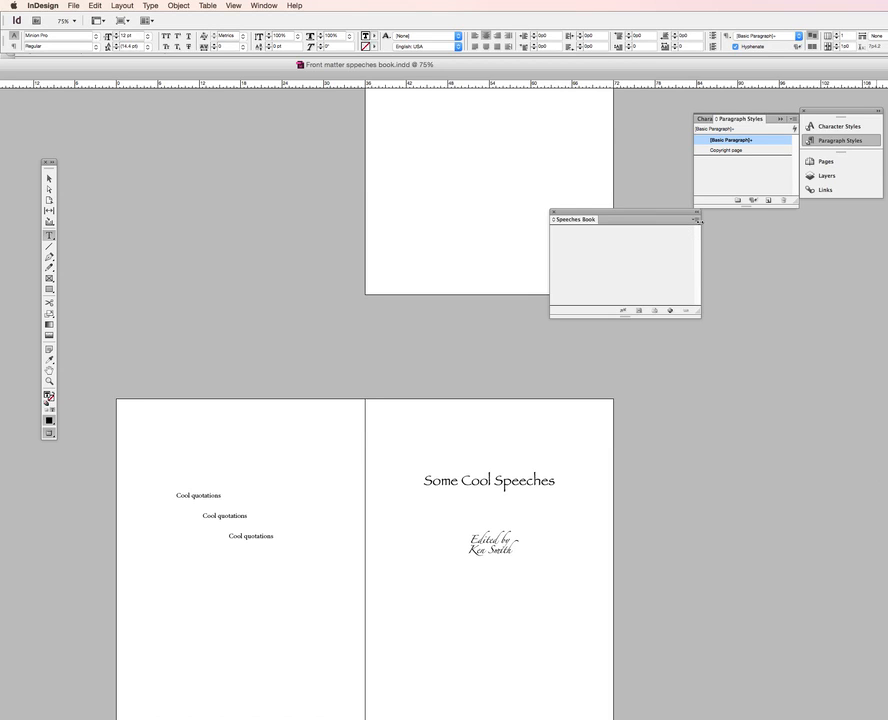
{"action": "left_click", "coordinate": [695, 218]}
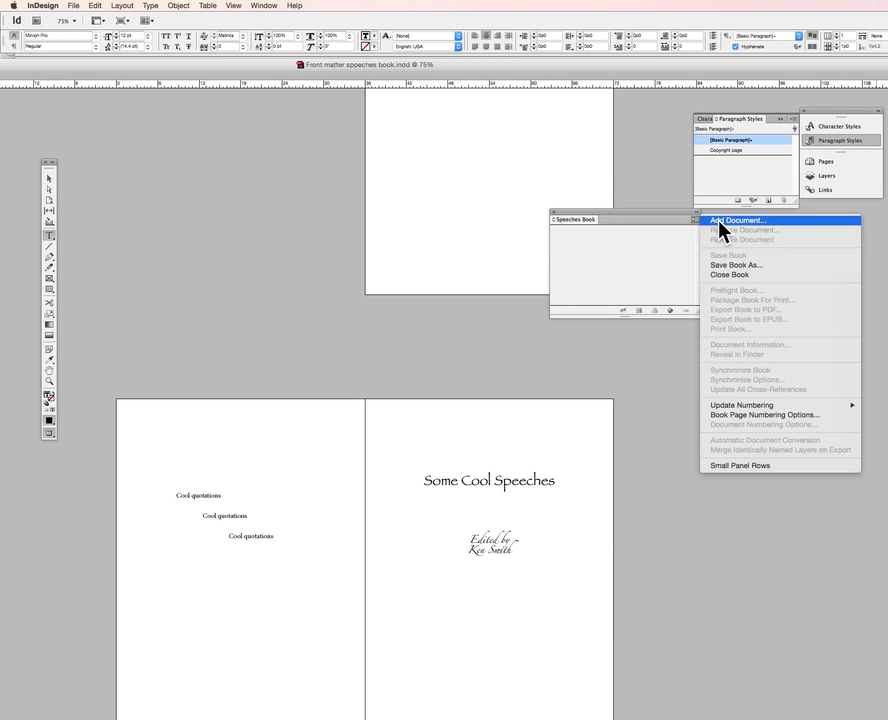
{"action": "left_click", "coordinate": [719, 221]}
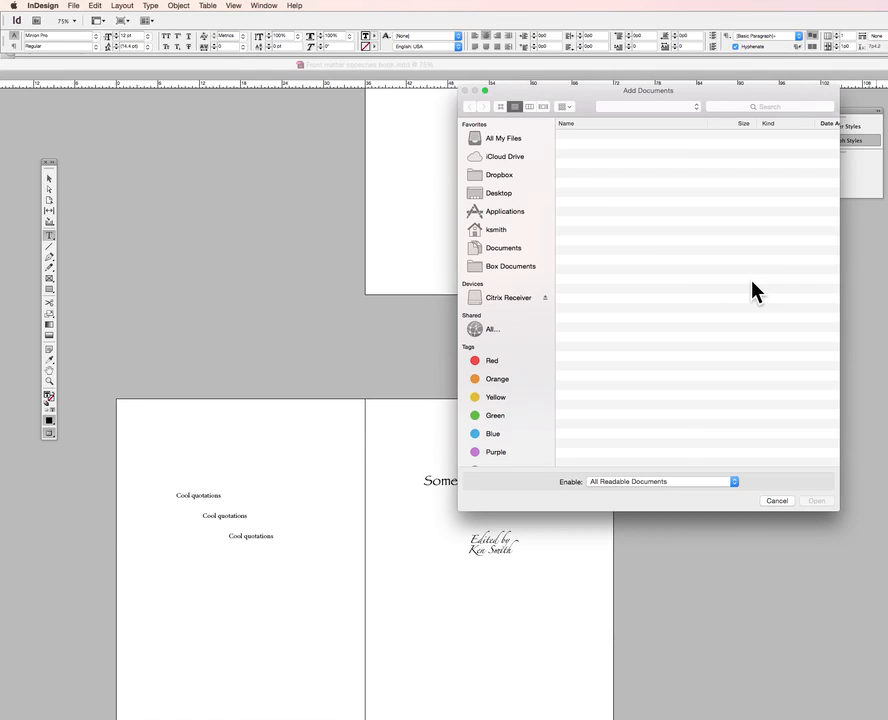
{"action": "left_click", "coordinate": [500, 193]}
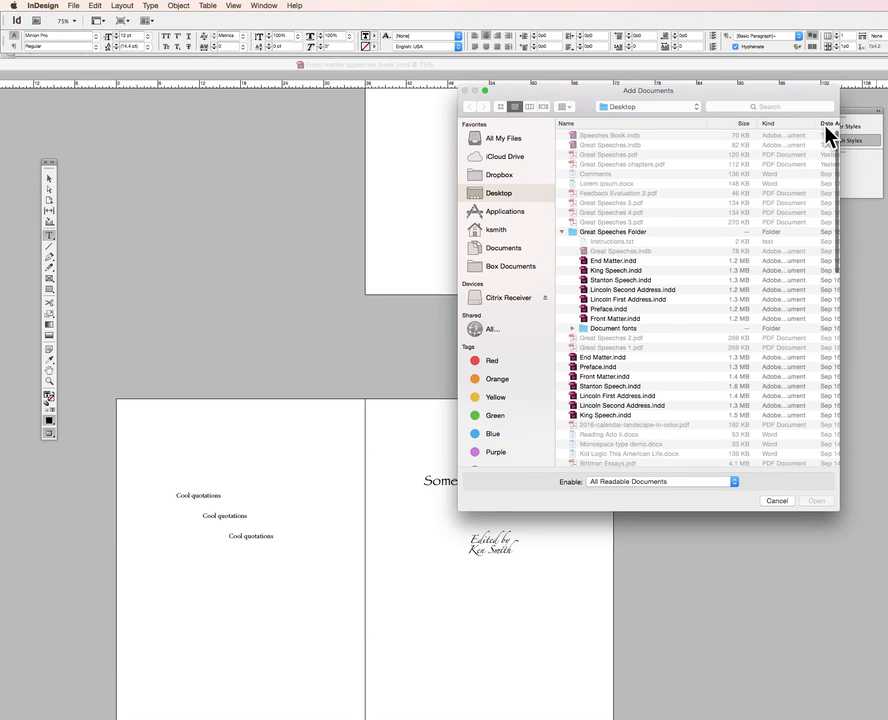
{"action": "scroll", "coordinate": [828, 132], "scroll_direction": "right", "scroll_amount": 3}
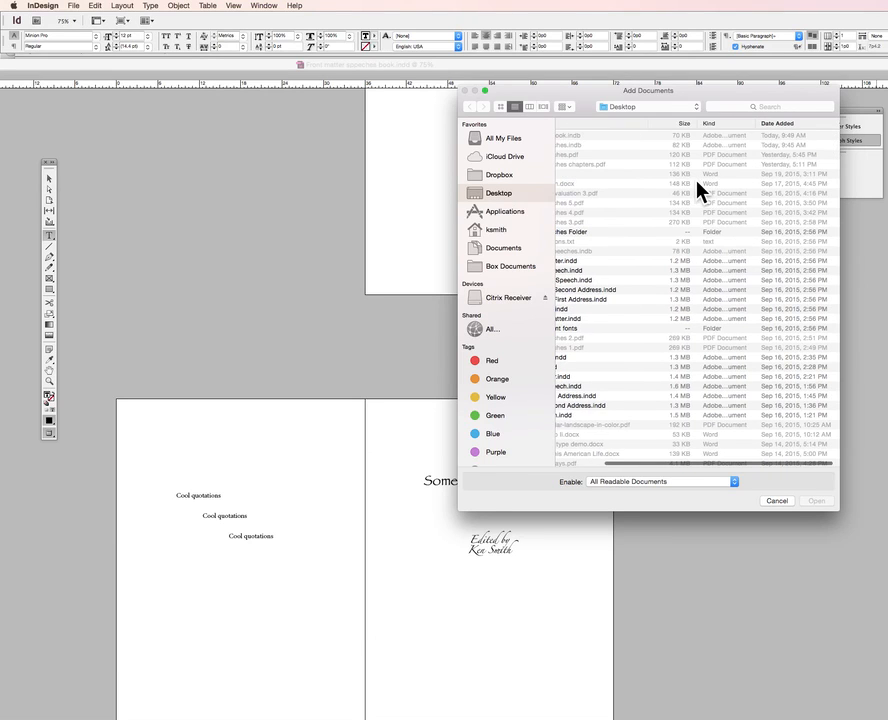
{"action": "scroll", "coordinate": [698, 188], "scroll_direction": "left", "scroll_amount": 3}
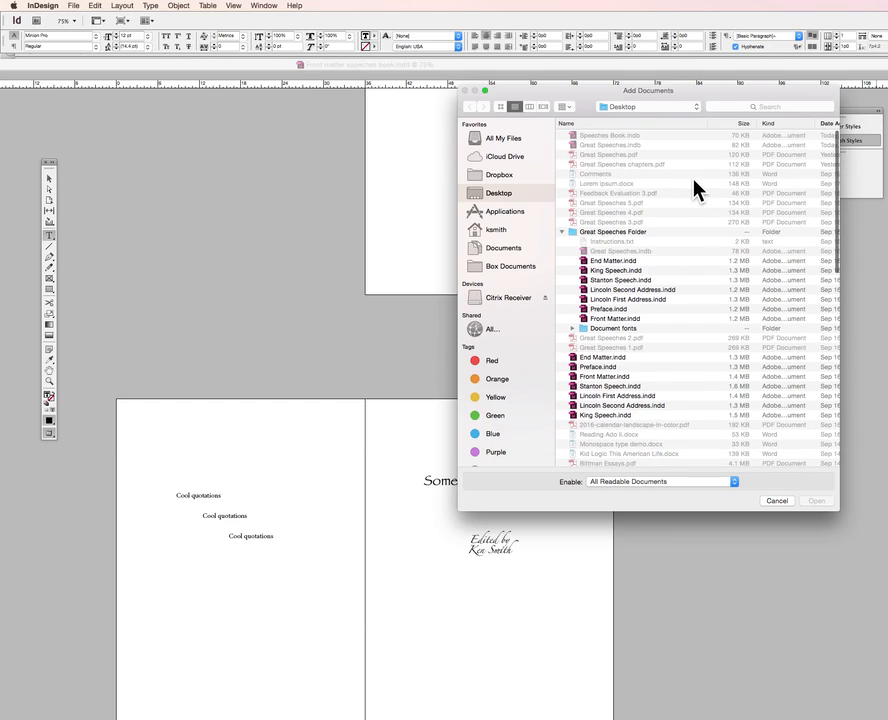
{"action": "left_click", "coordinate": [829, 123]}
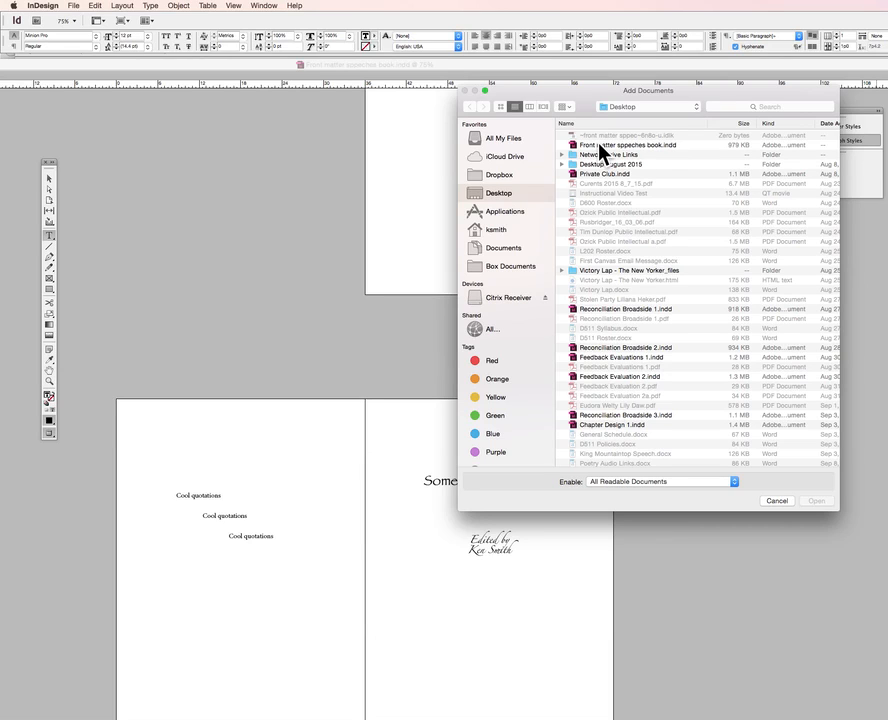
{"action": "left_click", "coordinate": [601, 148]}
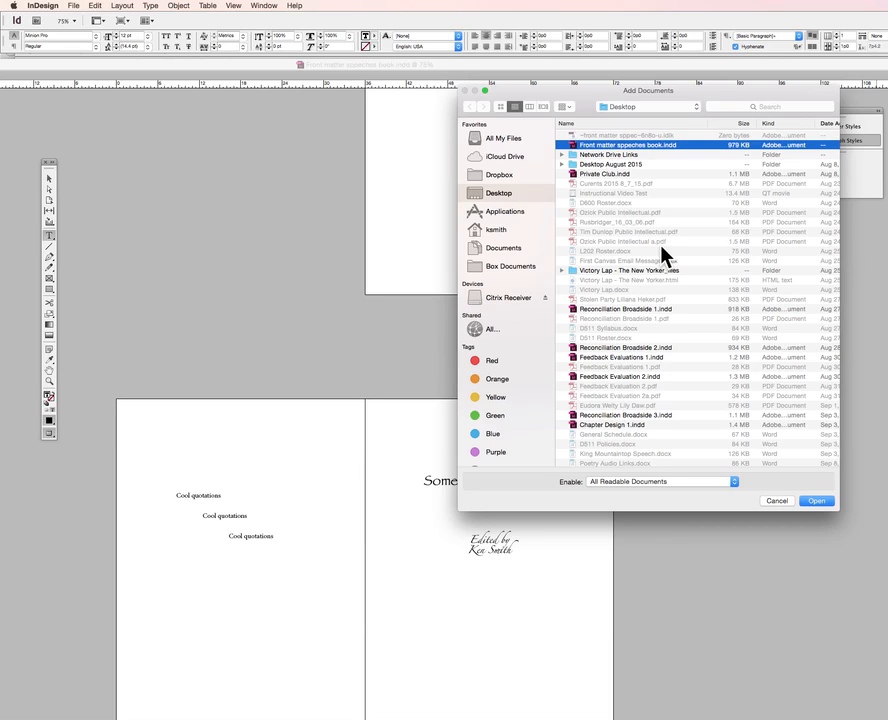
{"action": "left_click", "coordinate": [809, 501]}
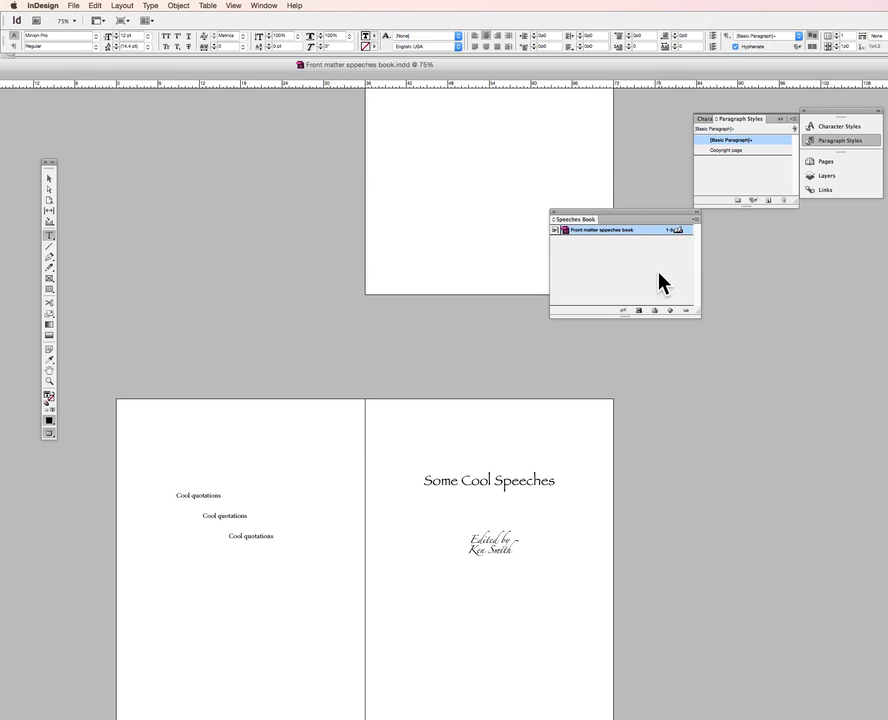
{"action": "mouse_move", "coordinate": [845, 700]}
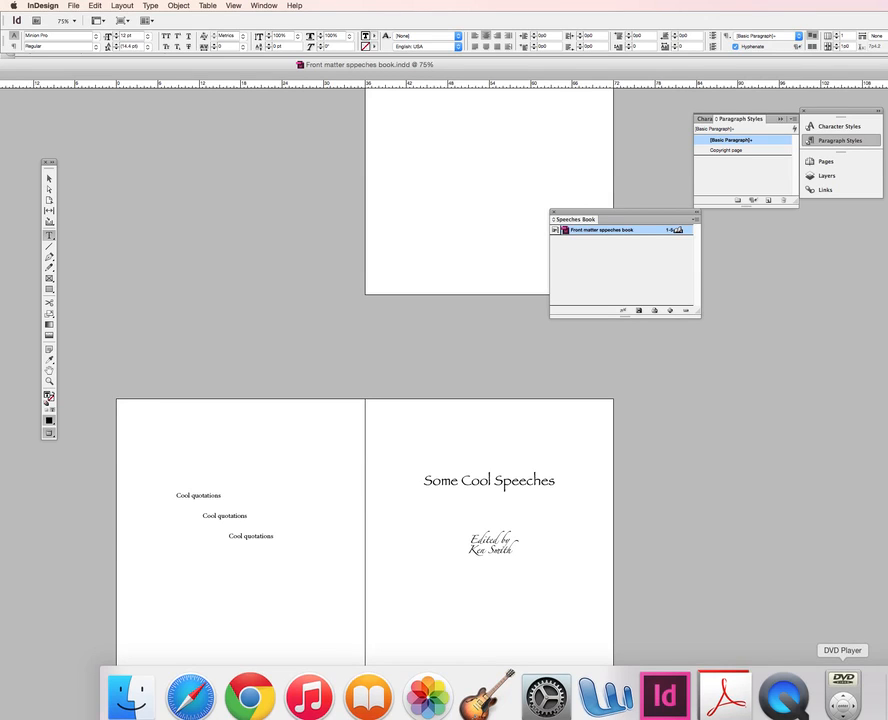